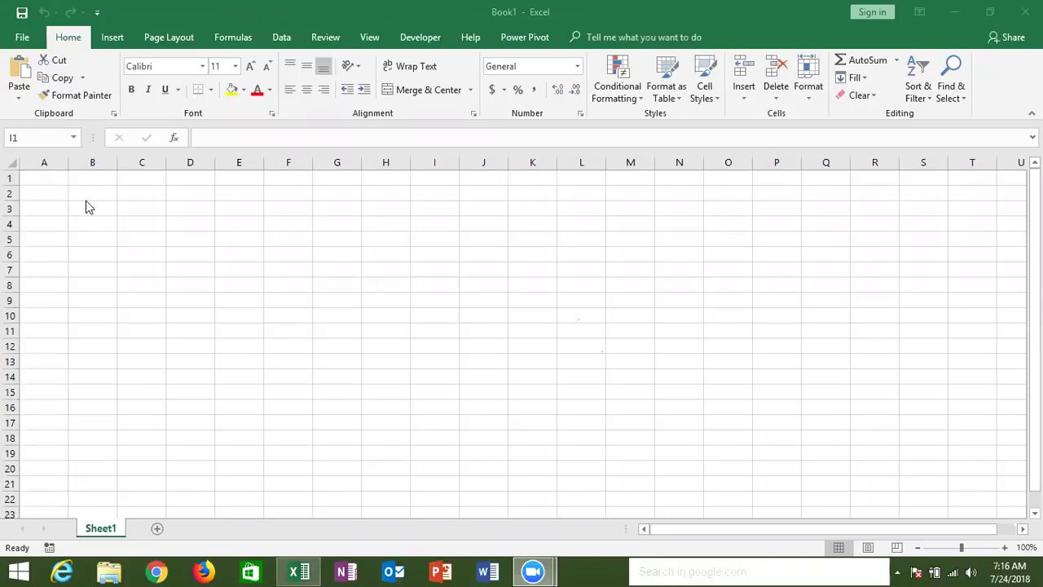
# Put Name in A1 and Jan in B1, then fill the months across to Jul in H1
pyautogui.click(47, 177)
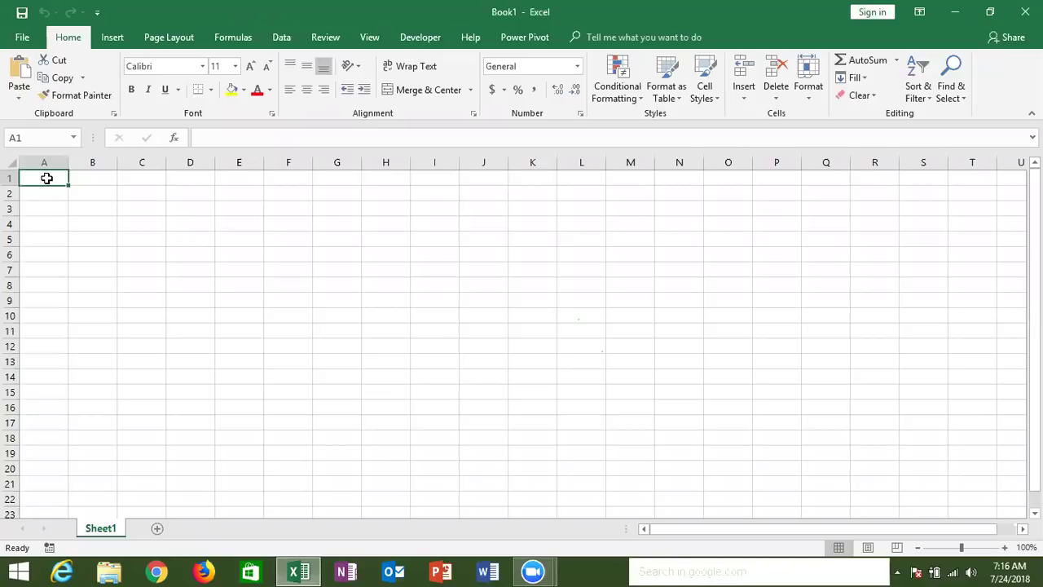
pyautogui.write('Name')
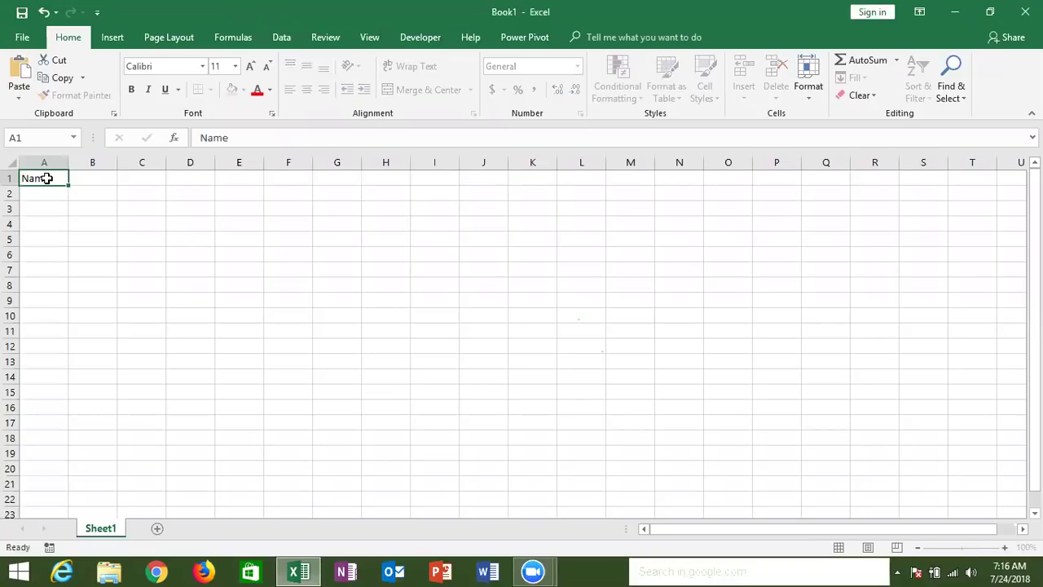
pyautogui.press('Tab')
pyautogui.write('Ro')
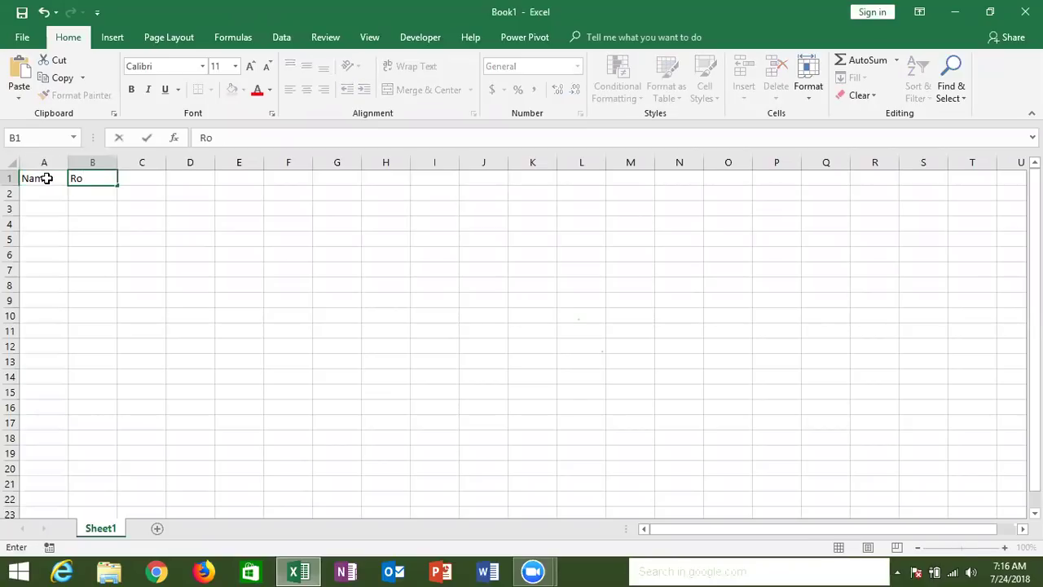
pyautogui.press('Escape')
pyautogui.click(47, 177)
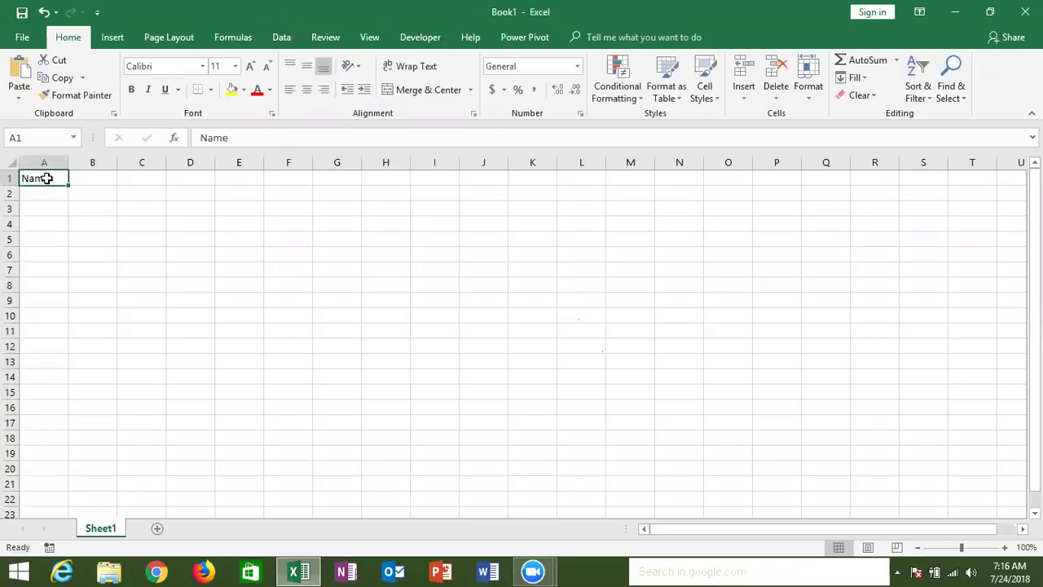
pyautogui.press('Right')
pyautogui.write('Jan')
pyautogui.press('Return')
pyautogui.press('Up')
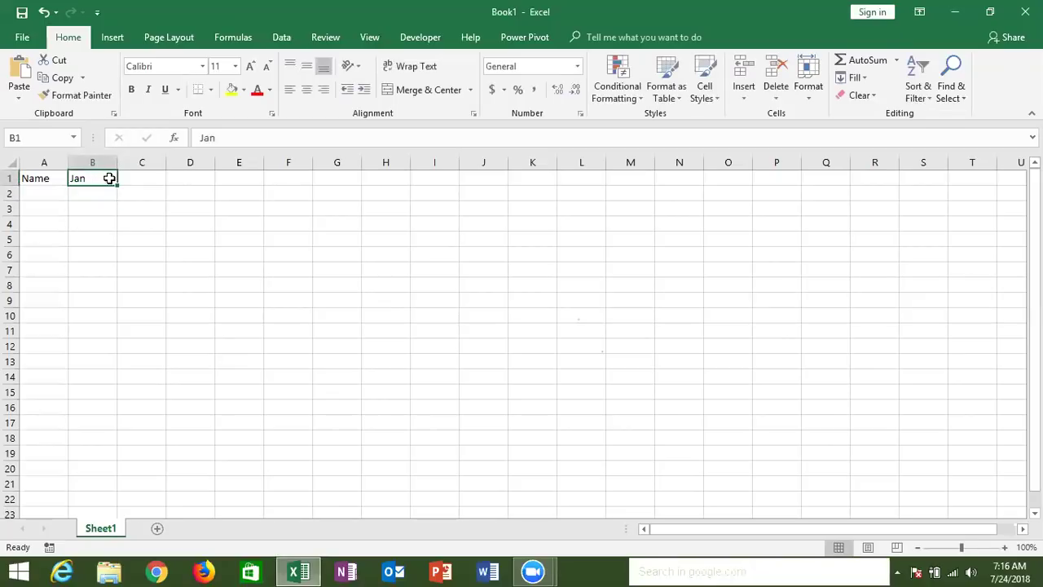
pyautogui.moveTo(121, 184); pyautogui.dragTo(410, 187)
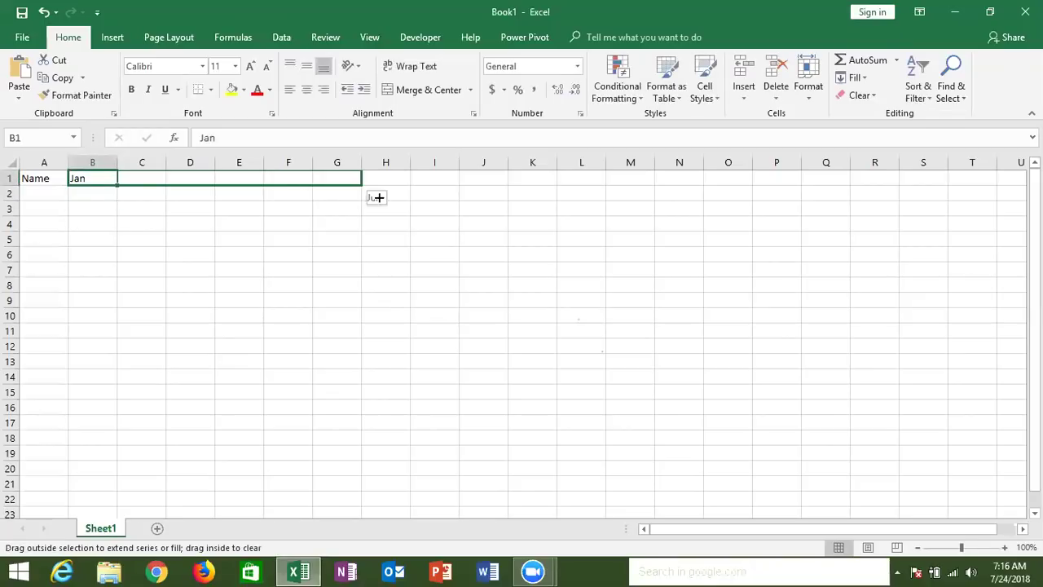
# Enter the person's name in A2 and the values 85, 62, 85, 35, 95, 36, 85 in B2:H2
pyautogui.click(41, 191)
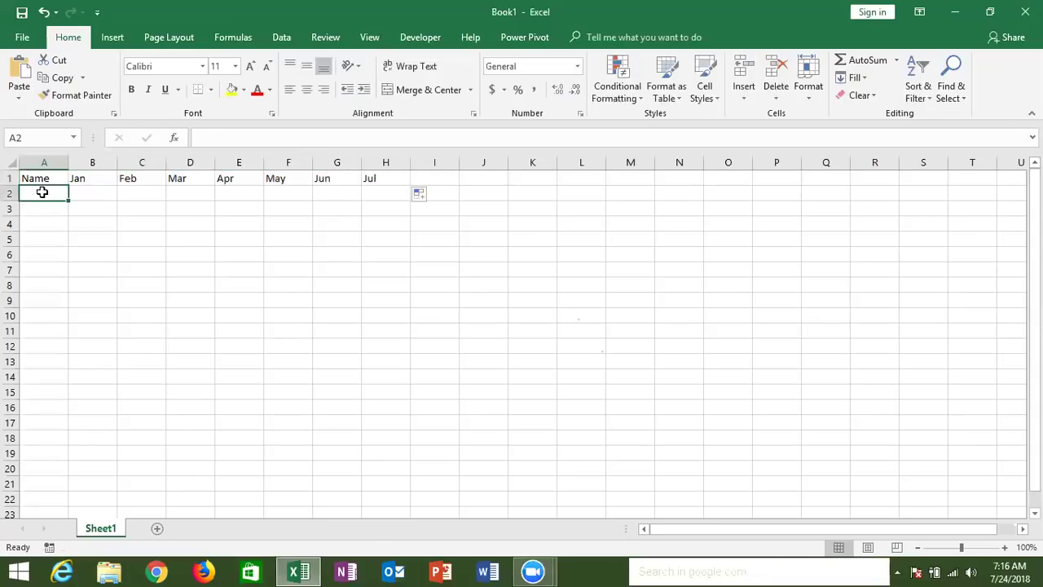
pyautogui.write('Puja')
pyautogui.press('Tab')
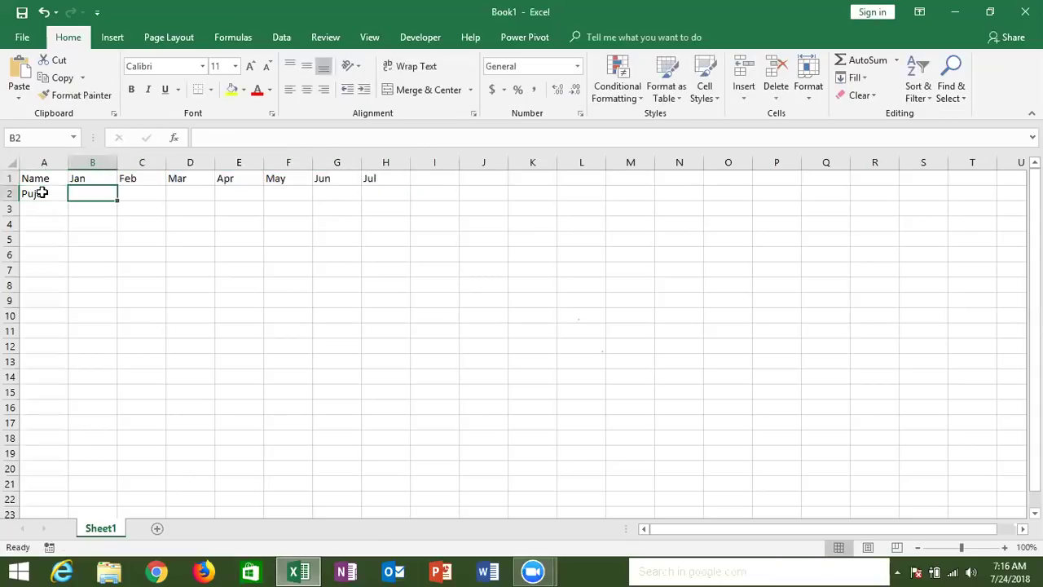
pyautogui.write('85')
pyautogui.press('Tab')
pyautogui.write('62')
pyautogui.press('Tab')
pyautogui.write('85')
pyautogui.press('Tab')
pyautogui.write('35')
pyautogui.press('Tab')
pyautogui.write('95')
pyautogui.press('Tab')
pyautogui.write('36')
pyautogui.press('Tab')
pyautogui.write('85')
pyautogui.press('Tab')
# Insert a clustered column chart of A1:H2, then move it right of the table and enlarge it
pyautogui.click(27, 163)
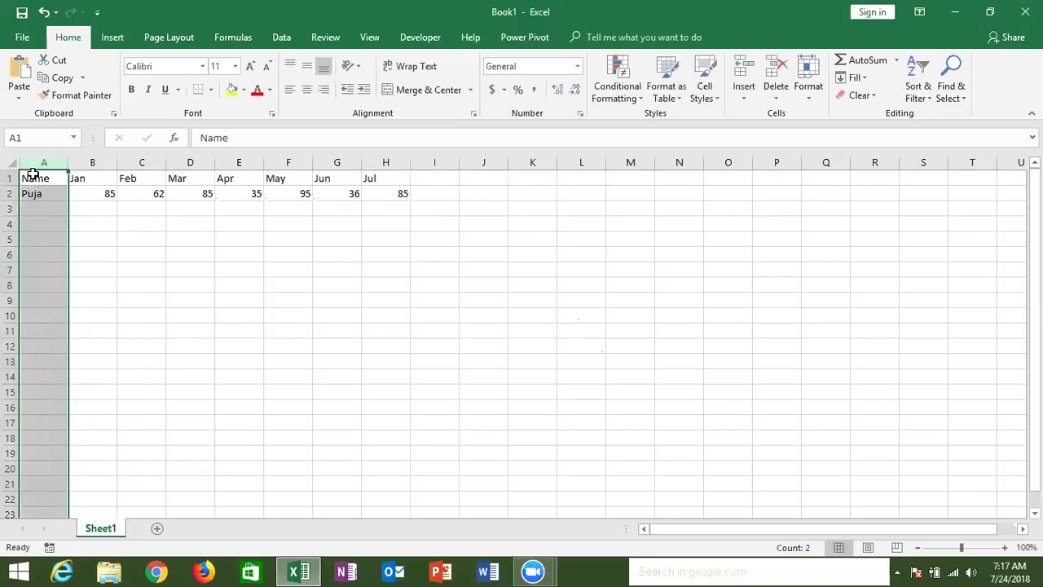
pyautogui.moveTo(32, 177); pyautogui.dragTo(399, 194)
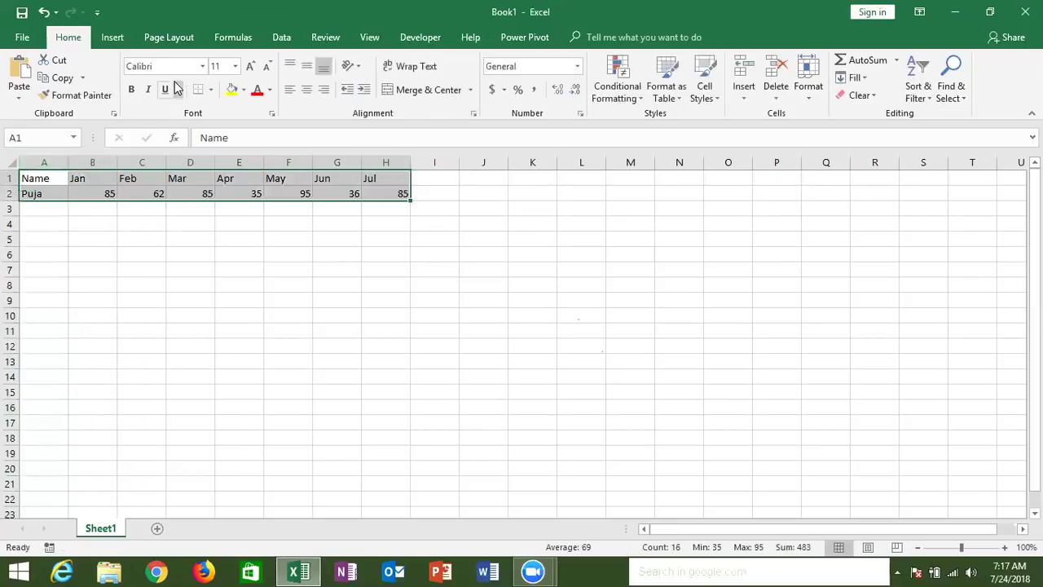
pyautogui.click(112, 37)
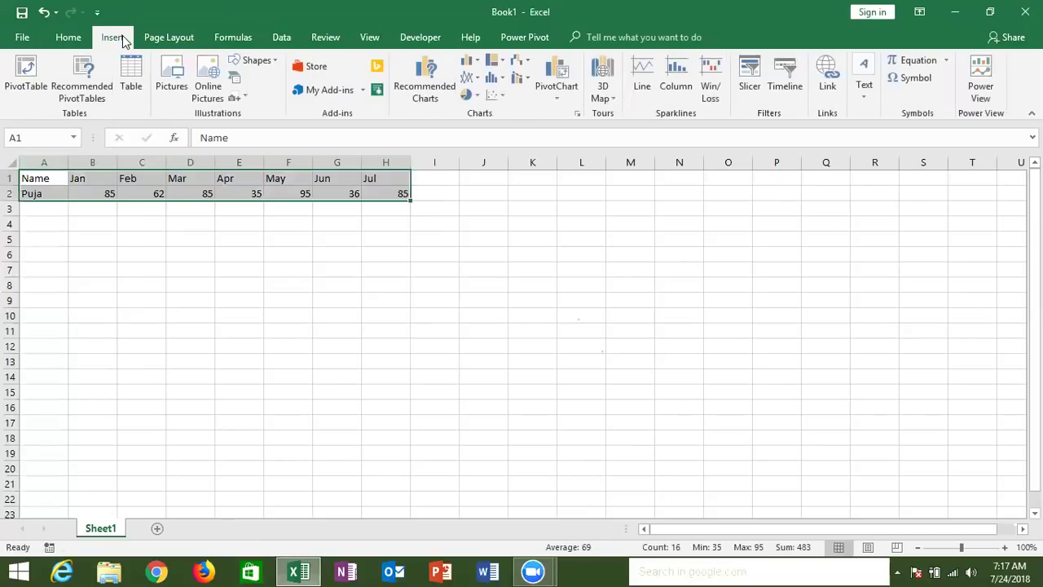
pyautogui.click(478, 65)
pyautogui.click(480, 109)
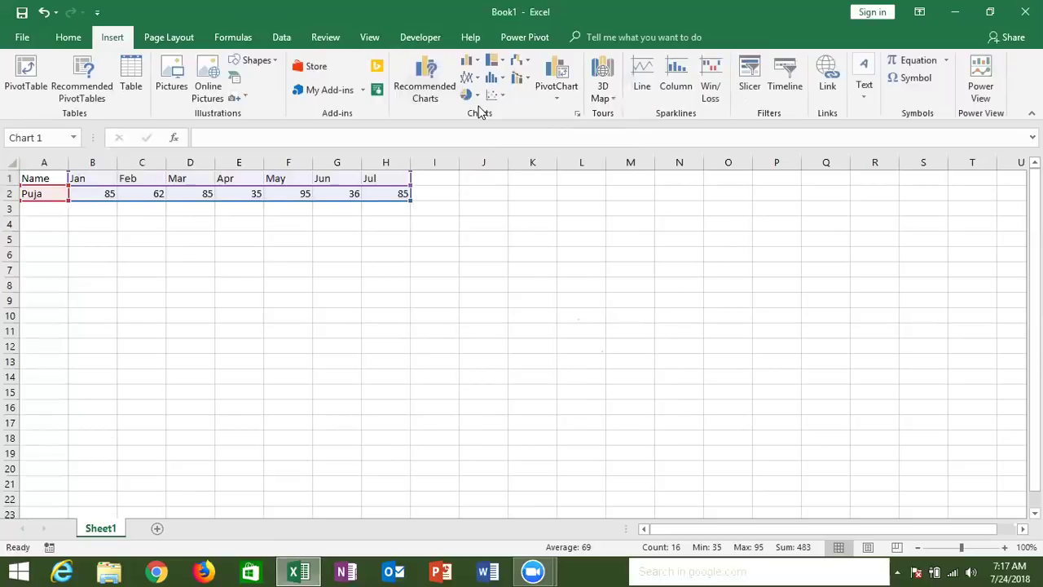
pyautogui.moveTo(443, 256); pyautogui.dragTo(509, 231)
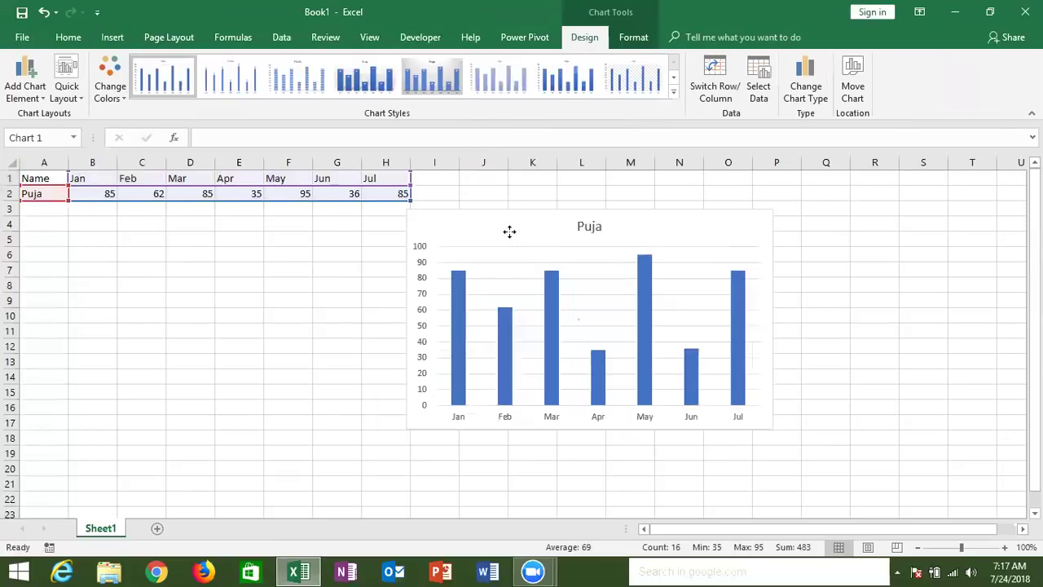
pyautogui.moveTo(778, 426)
pyautogui.mouseDown()
pyautogui.moveTo(797, 437)
pyautogui.moveTo(800, 473)
pyautogui.mouseUp()
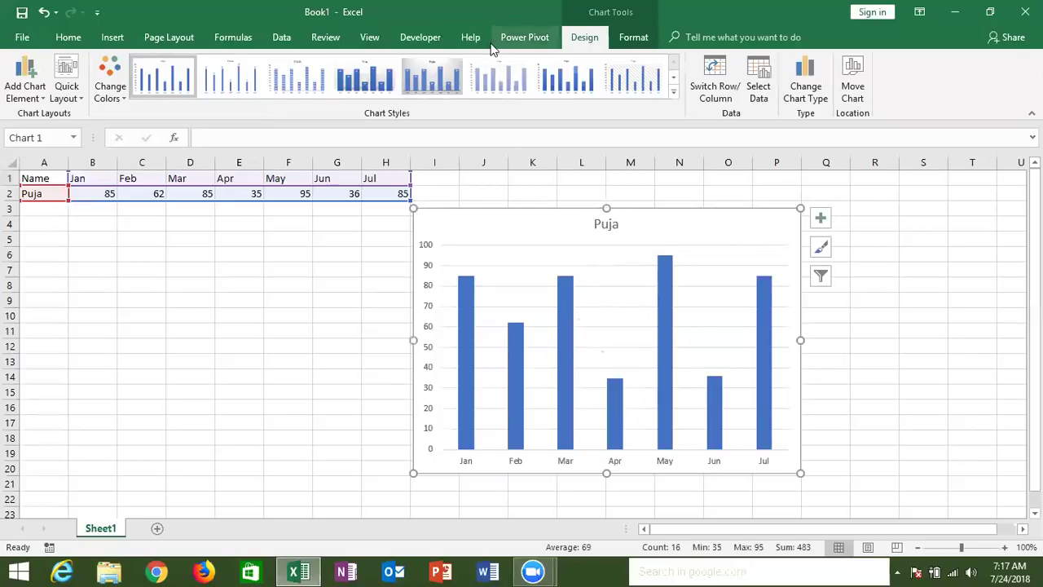
# Open the VBA editor from the Developer tab, then insert Module1 and a blank UserForm1
pyautogui.click(428, 37)
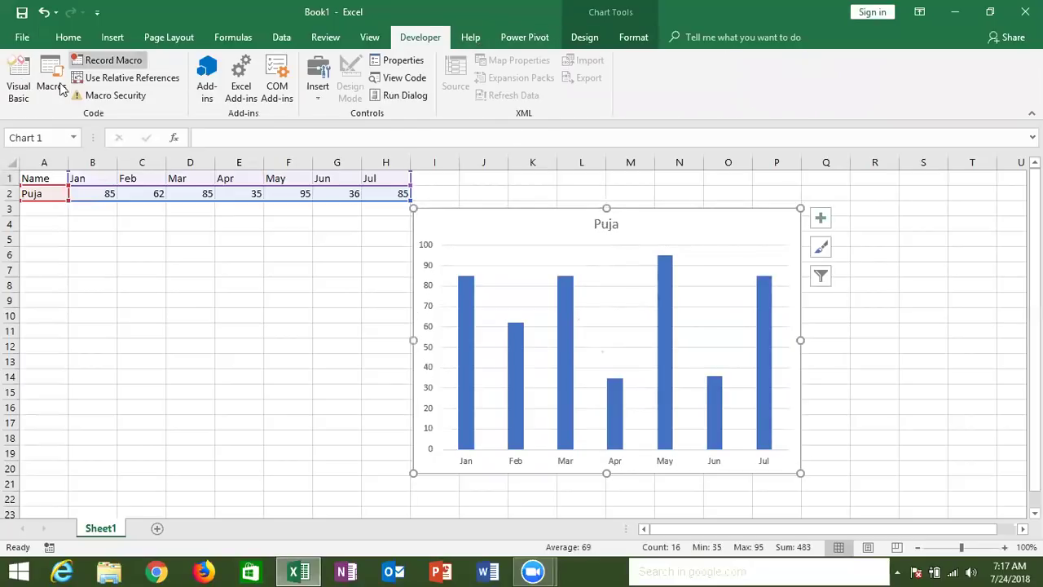
pyautogui.click(18, 82)
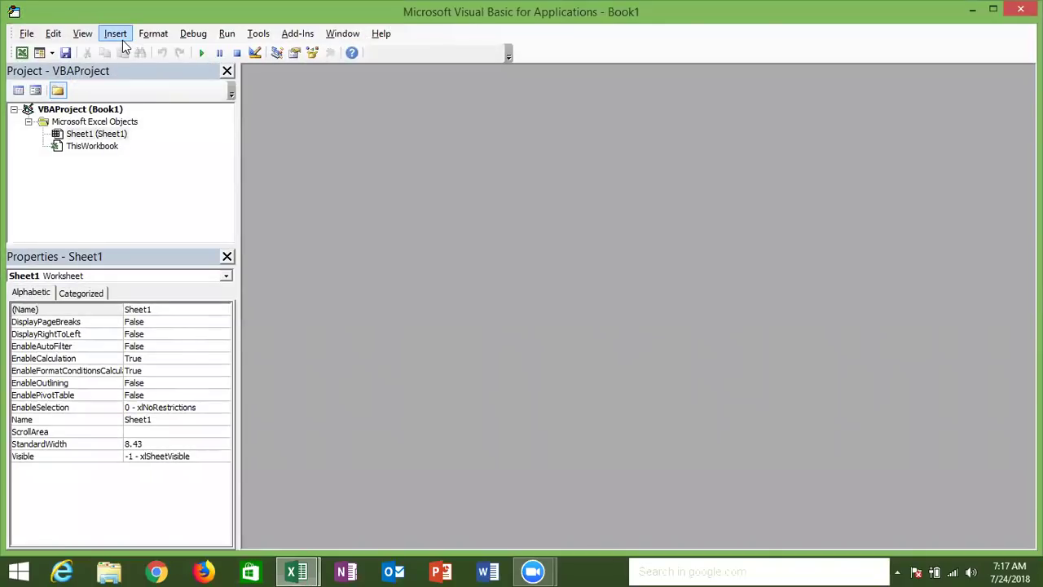
pyautogui.click(115, 34)
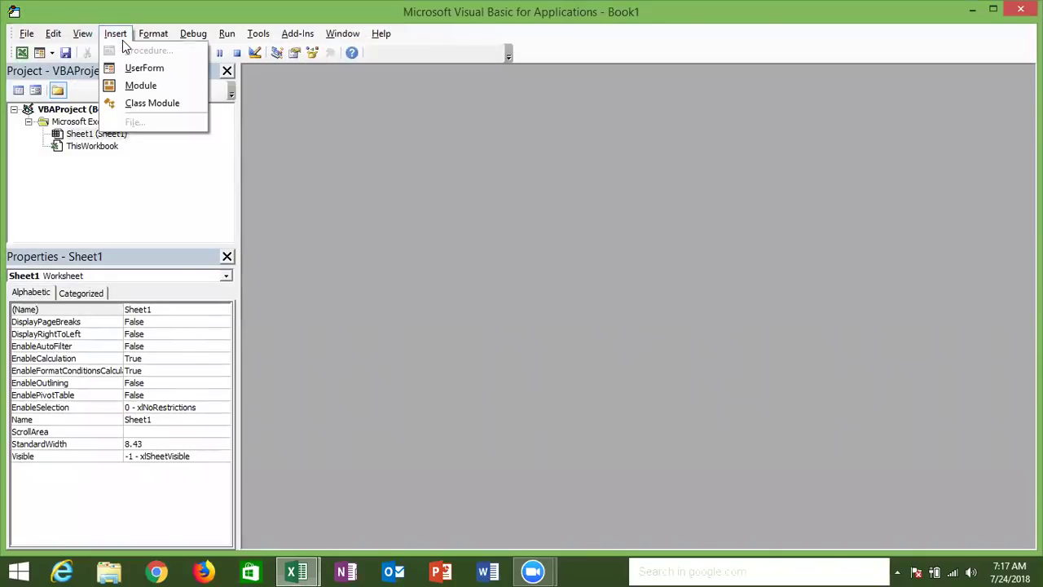
pyautogui.click(136, 88)
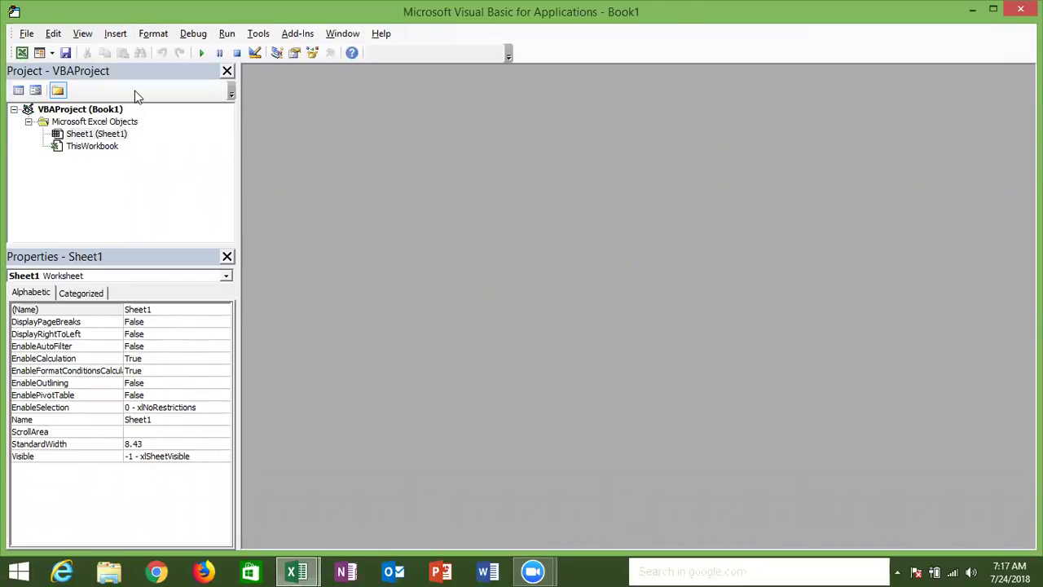
pyautogui.click(126, 33)
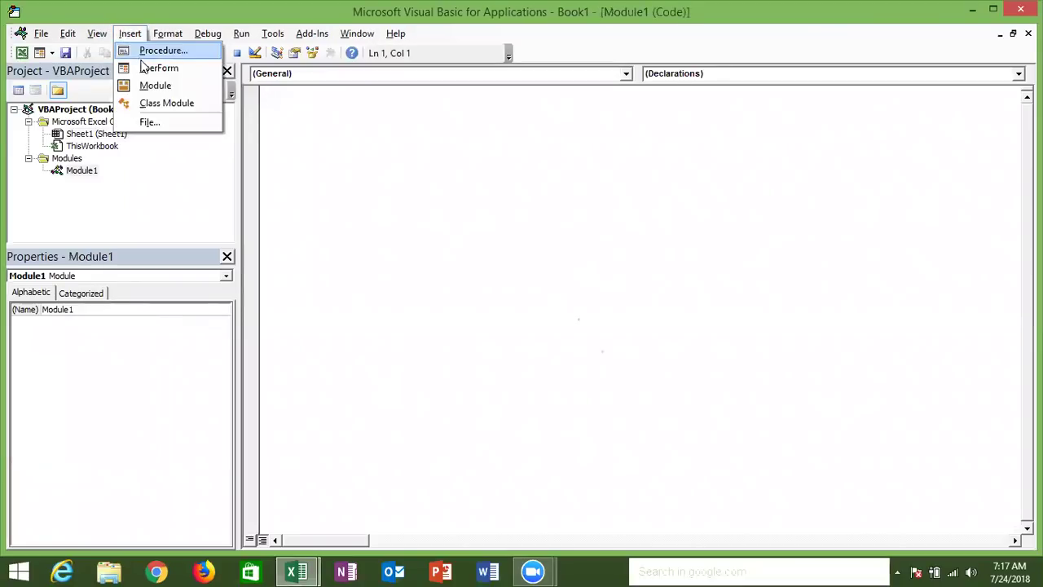
pyautogui.click(140, 68)
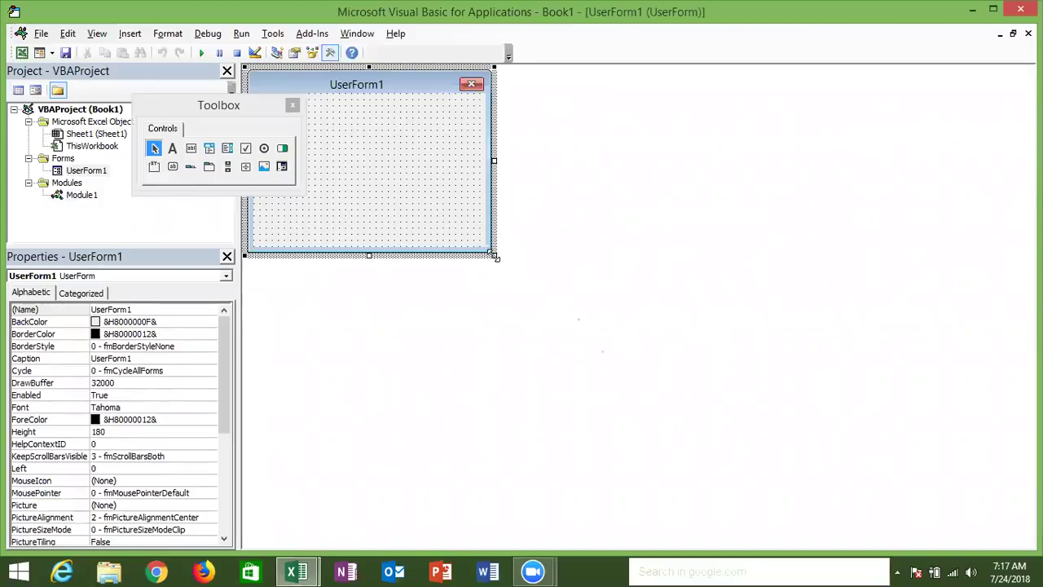
# Enlarge UserForm1 from its bottom-right corner, raising its height from 180 to 354.75
pyautogui.moveTo(494, 256); pyautogui.dragTo(706, 434)
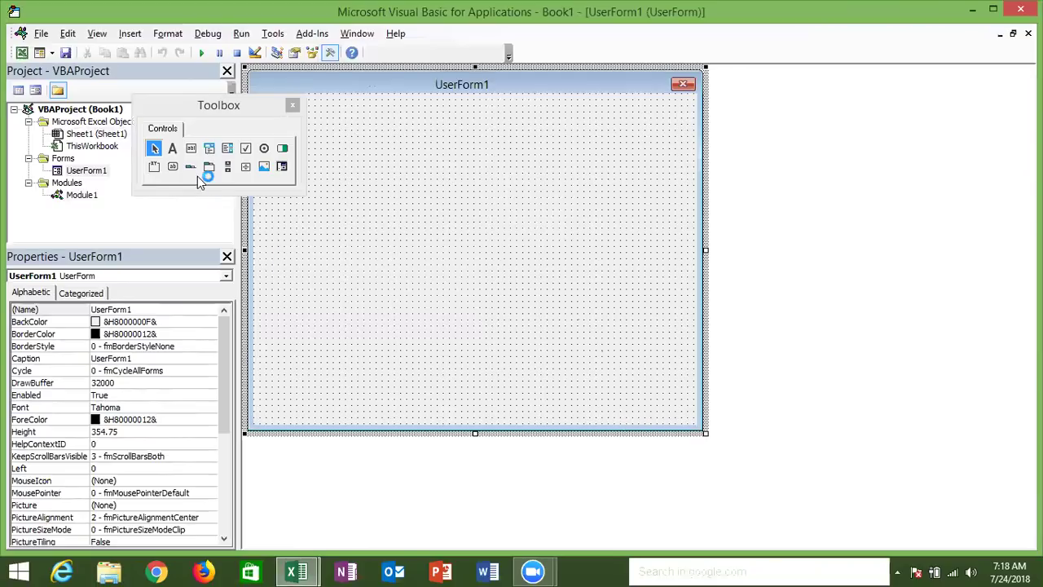
# Draw a CommandButton captioned 'Show Chart' at the form's bottom right and open its click procedure
pyautogui.click(191, 150)
pyautogui.click(173, 167)
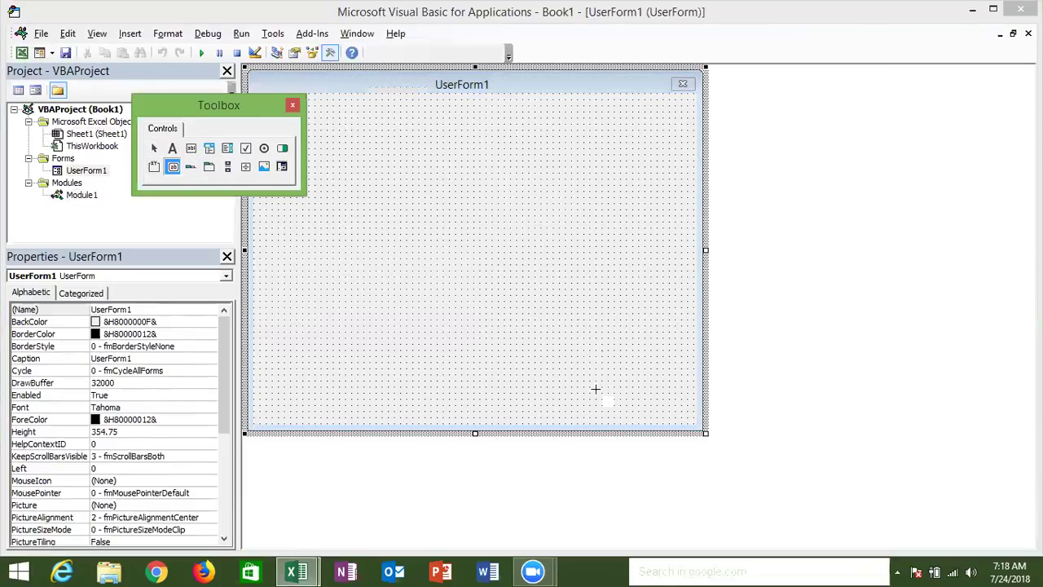
pyautogui.moveTo(591, 389); pyautogui.dragTo(656, 405)
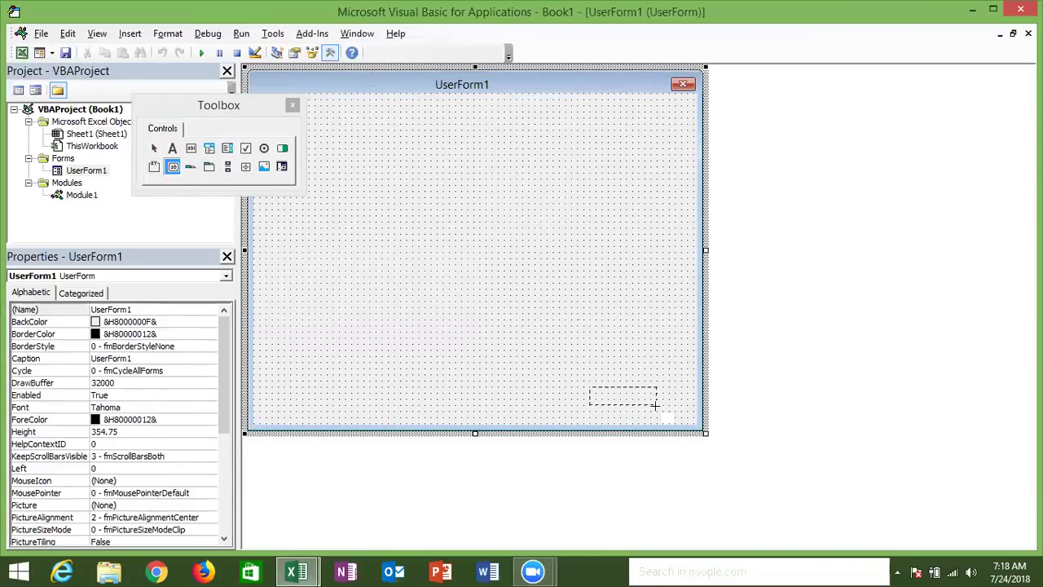
pyautogui.click(642, 397)
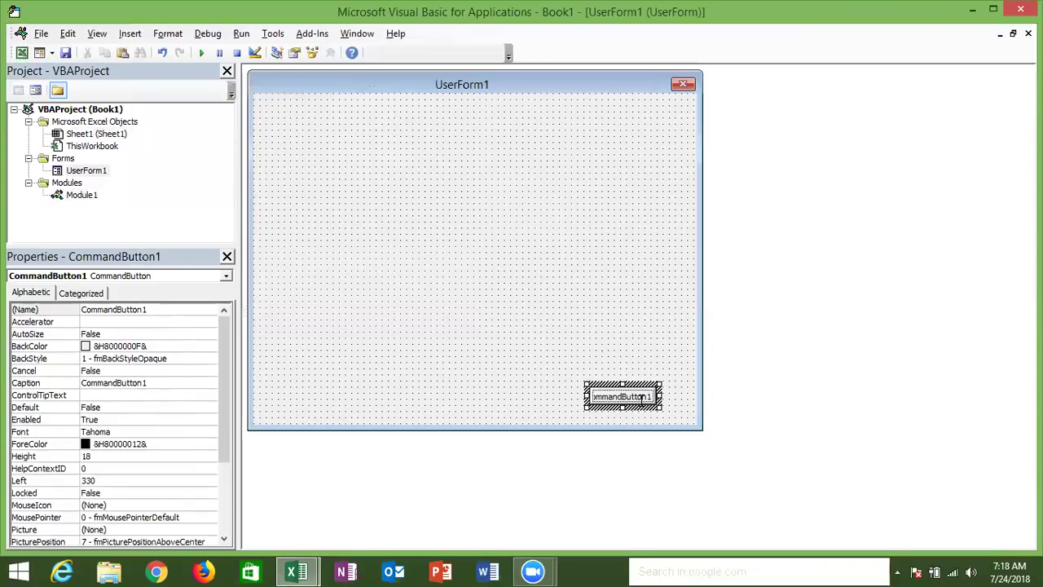
pyautogui.press('BackSpace')
pyautogui.press('BackSpace')
pyautogui.press('BackSpace')
pyautogui.press('BackSpace')
pyautogui.press('BackSpace')
pyautogui.press('BackSpace')
pyautogui.press('BackSpace')
pyautogui.press('BackSpace')
pyautogui.press('BackSpace')
pyautogui.write('Show Cha')
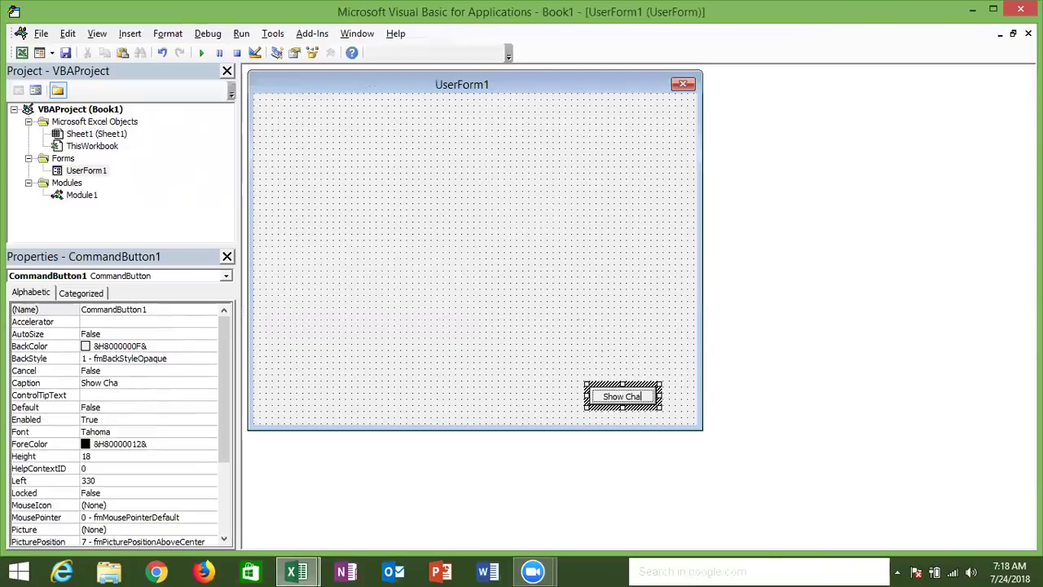
pyautogui.write('rt')
pyautogui.click(615, 380)
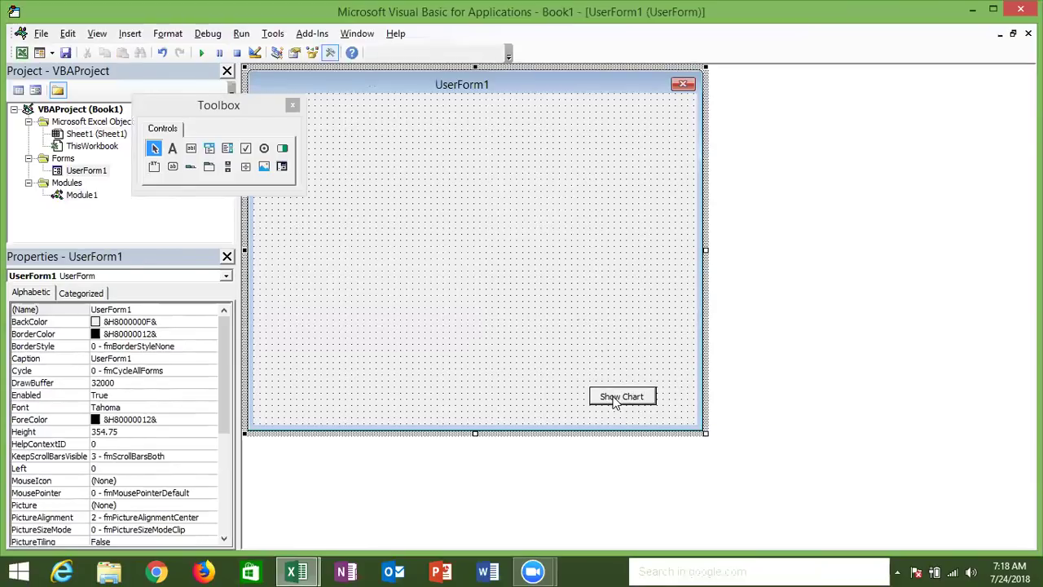
pyautogui.doubleClick(614, 396)
pyautogui.press('Return')
pyautogui.press('Return')
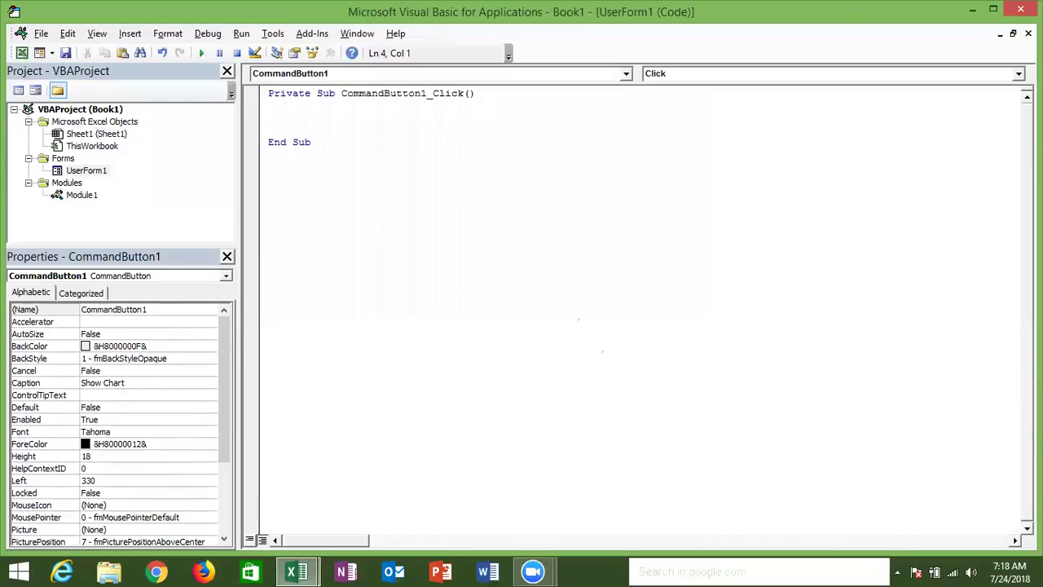
# In CommandButton1_Click, write Set currentchart = Sheets("Sheet1").ChartObjects(1).Chart
pyautogui.click(269, 117)
pyautogui.write('set ')
pyautogui.write('cus')
pyautogui.press('BackSpace')
pyautogui.write('rrent')
pyautogui.write('chart')
pyautogui.write('=')
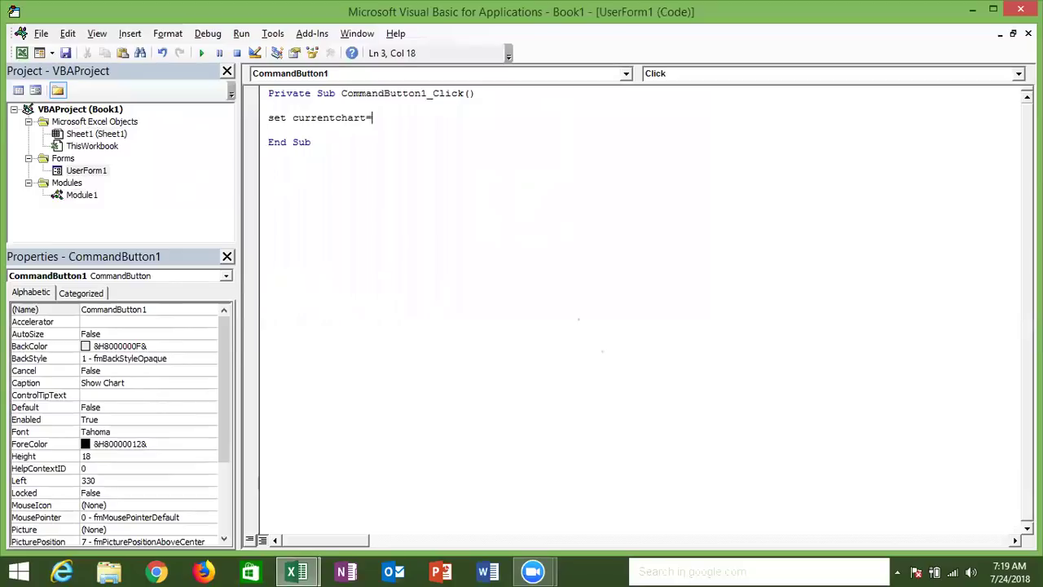
pyautogui.write('sheets')
pyautogui.hotkey('alt', 'Tab')
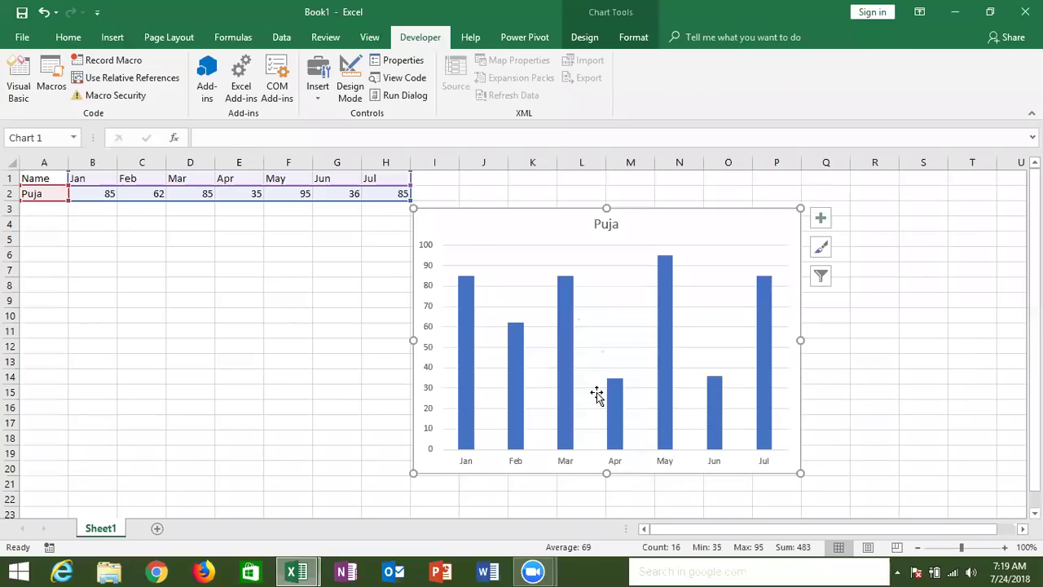
pyautogui.hotkey('alt', 'Tab')
pyautogui.hotkey('alt', 'Tab')
pyautogui.write('("Sheet1")')
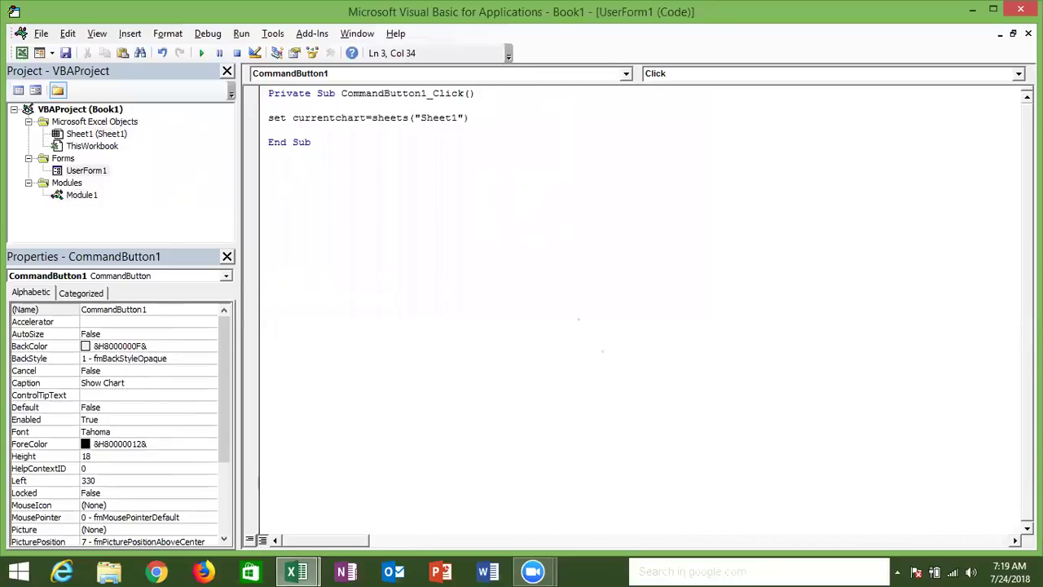
pyautogui.write('.')
pyautogui.write('chart')
pyautogui.write('objec')
pyautogui.write('t')
pyautogui.write('s')
pyautogui.write('(1')
pyautogui.write(')')
pyautogui.write('.chart')
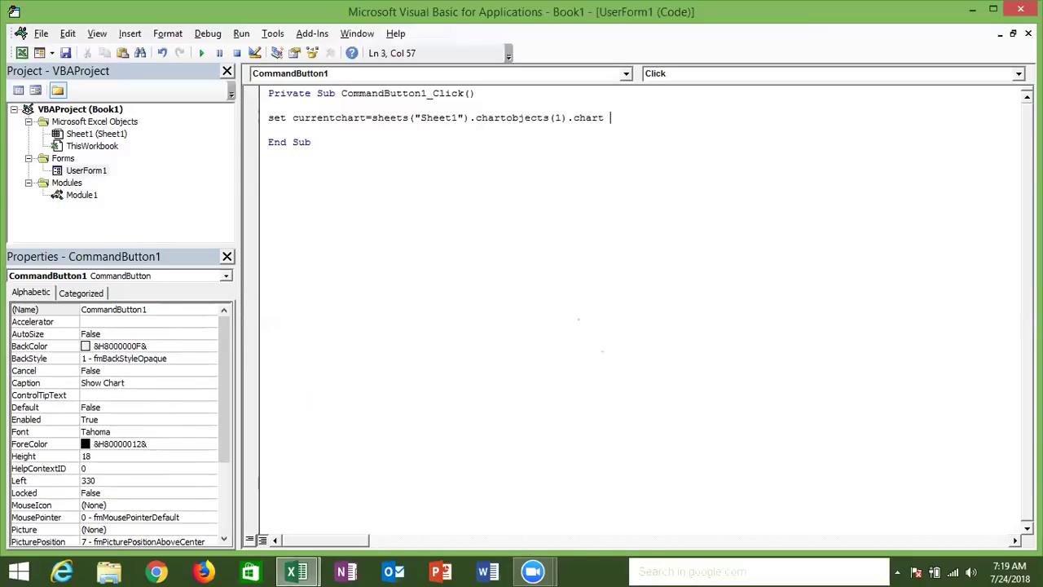
pyautogui.press('Return')
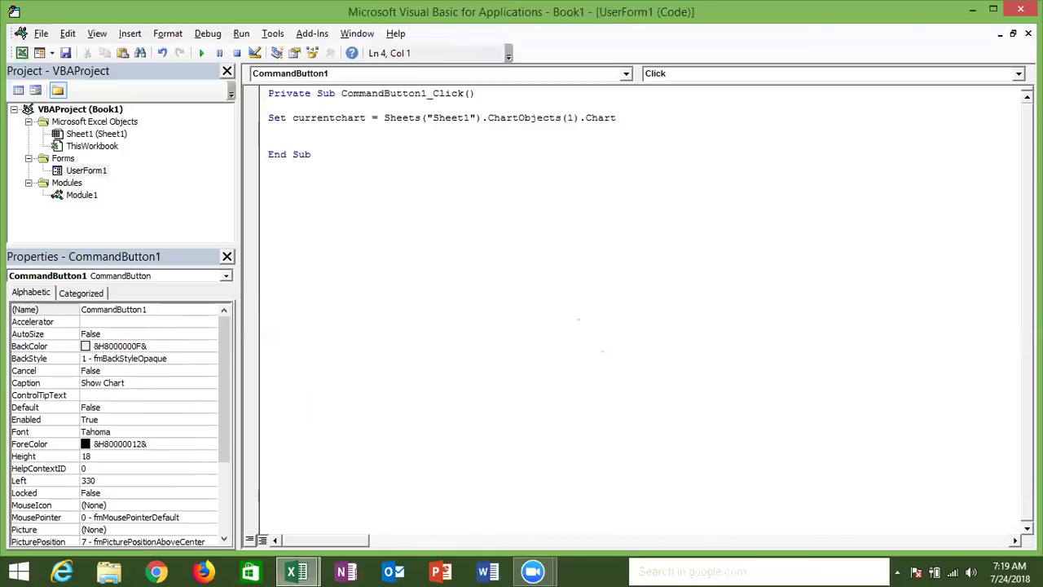
# Add the line fname = ThisWorkbook.Path & "\t.gif", then select the currentchart variable name
pyautogui.write('f')
pyautogui.write('na')
pyautogui.press('BackSpace')
pyautogui.write('ame')
pyautogui.write(' = this')
pyautogui.write('workb')
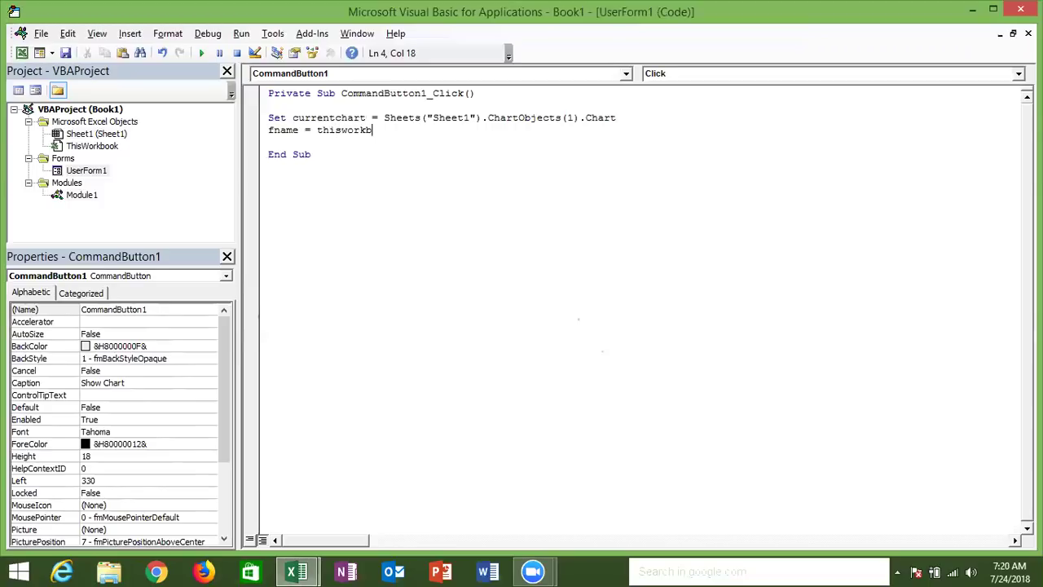
pyautogui.write('ook')
pyautogui.write('.pat')
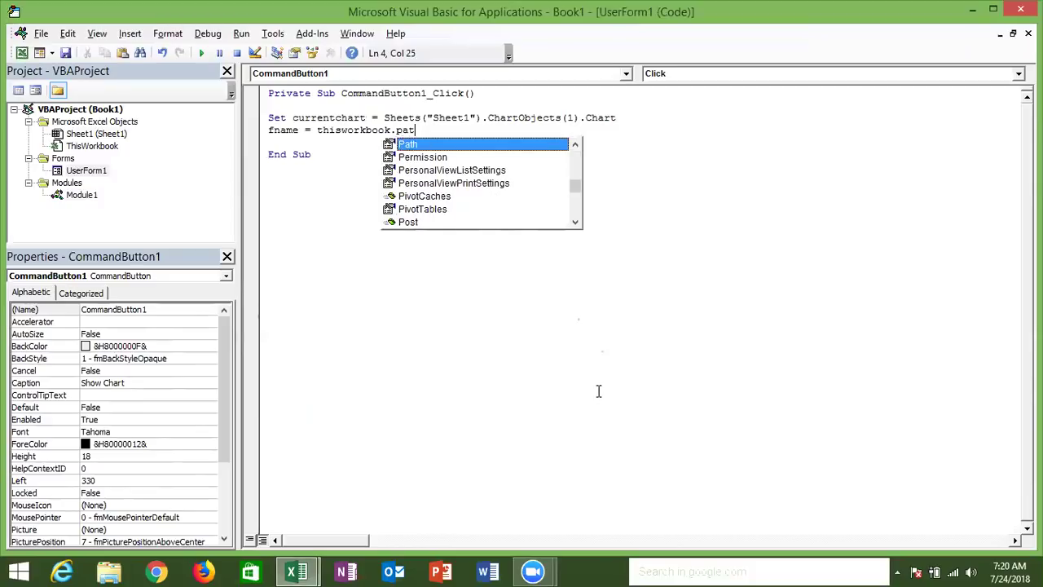
pyautogui.write('h &')
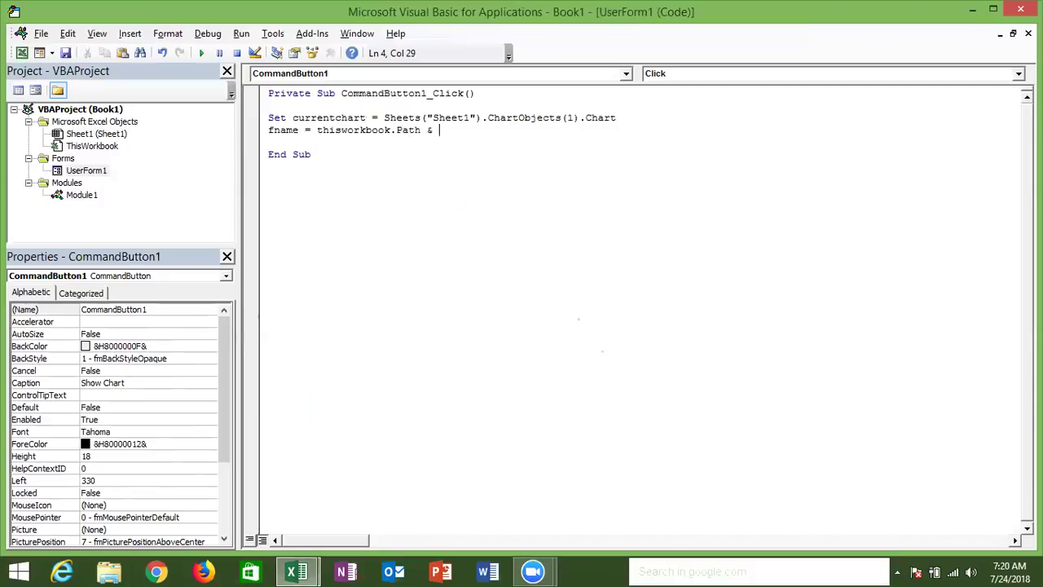
pyautogui.write('"')
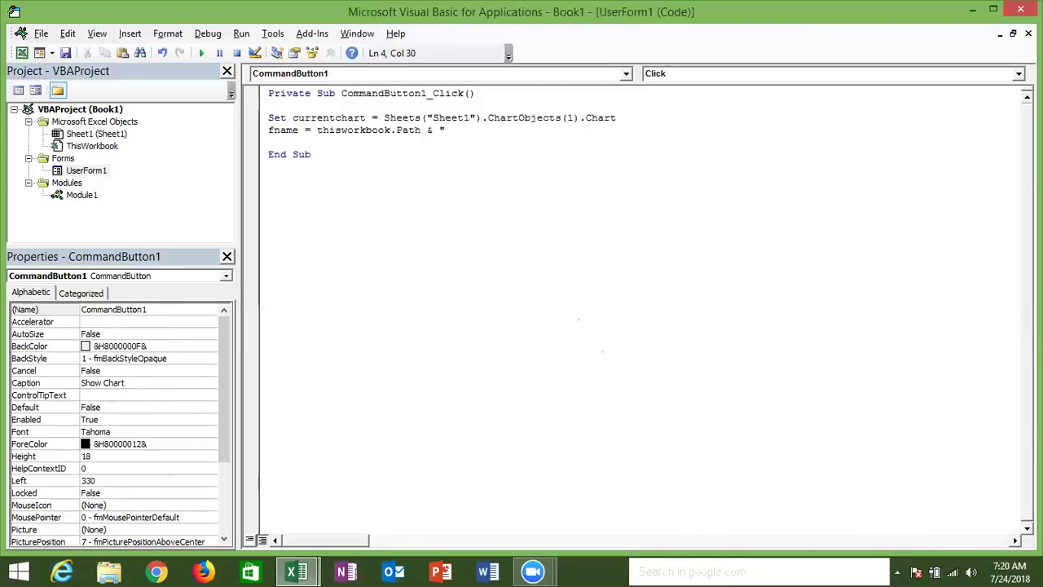
pyautogui.write('\\t')
pyautogui.write('.')
pyautogui.write('gif"')
pyautogui.press('Return')
pyautogui.press('Return')
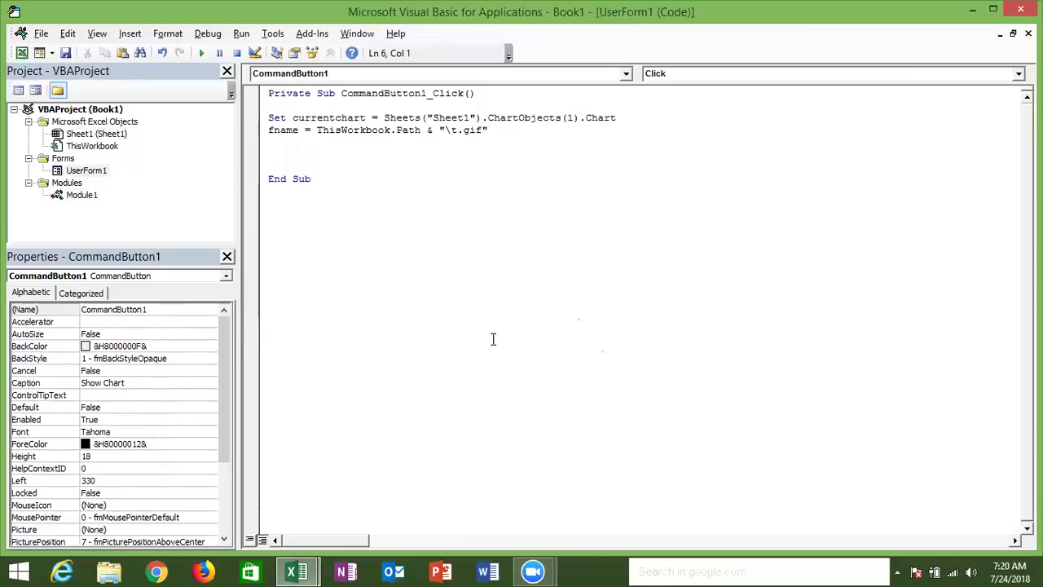
pyautogui.doubleClick(348, 118)
pyautogui.click(347, 119)
# Rename the chart variable from currentchart to CUC
pyautogui.write('CUC')
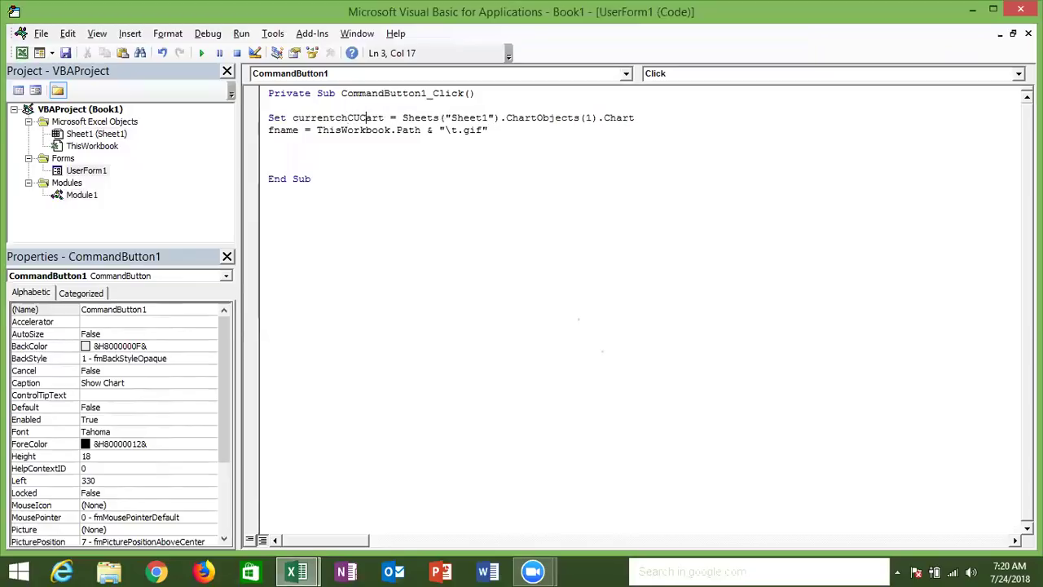
pyautogui.hotkey('ctrl', 'a')
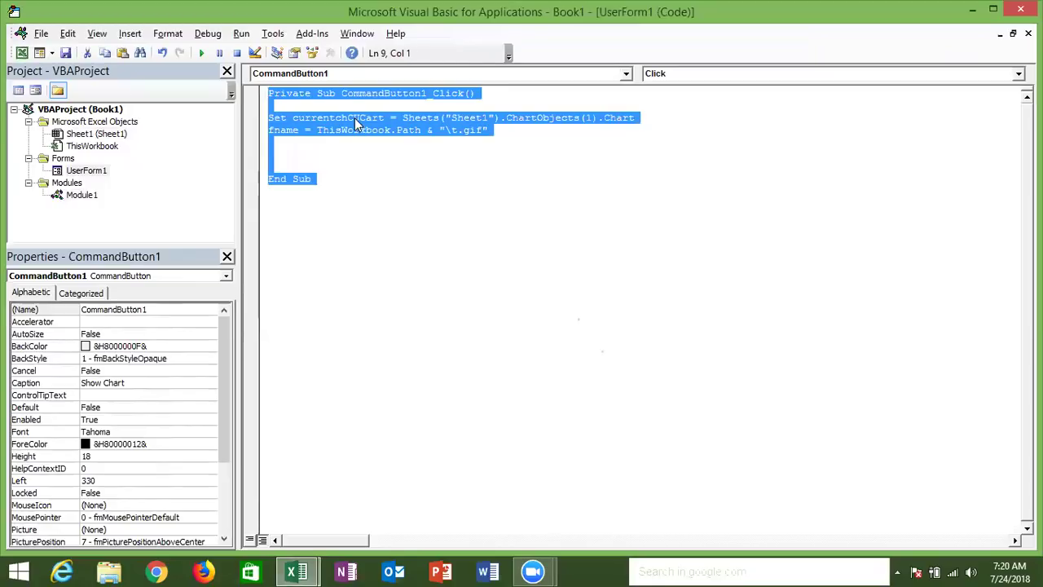
pyautogui.doubleClick(355, 117)
pyautogui.write('CUC')
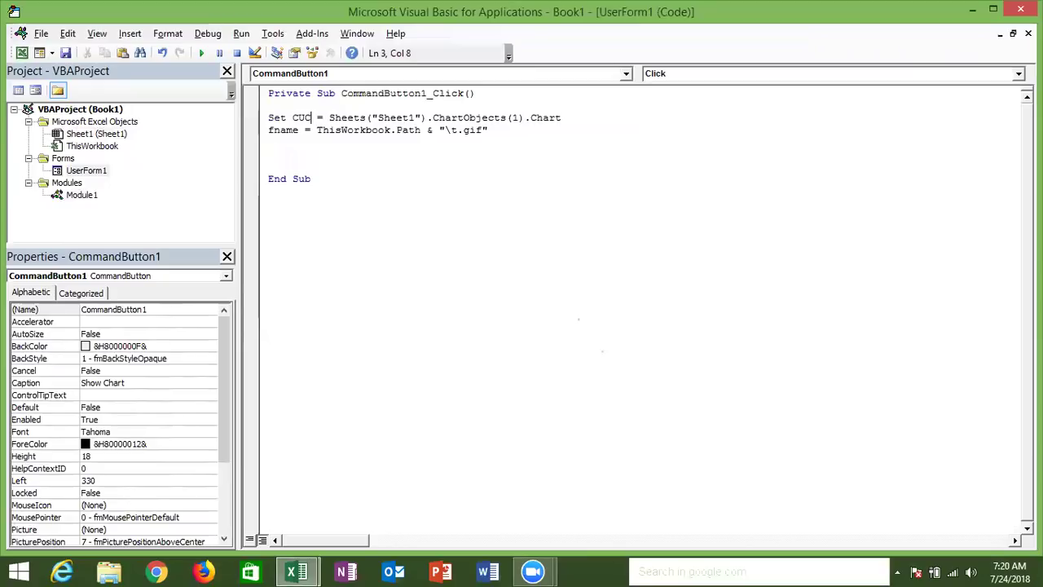
# Start the export line: CUC.export filename:=fname filtername:="Gif"
pyautogui.press('Down')
pyautogui.press('Down')
pyautogui.press('Return')
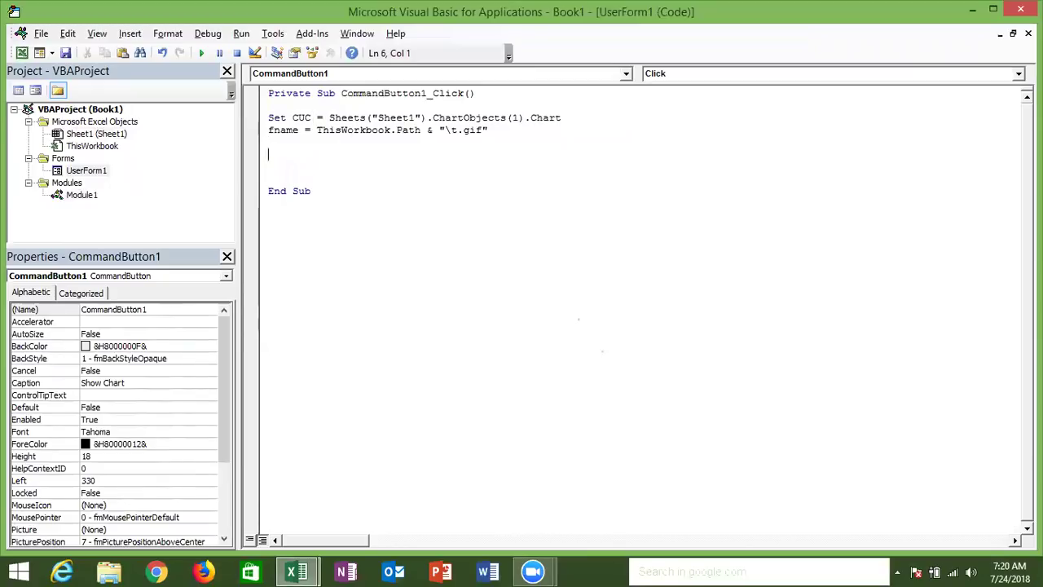
pyautogui.write('CUC.')
pyautogui.write('export')
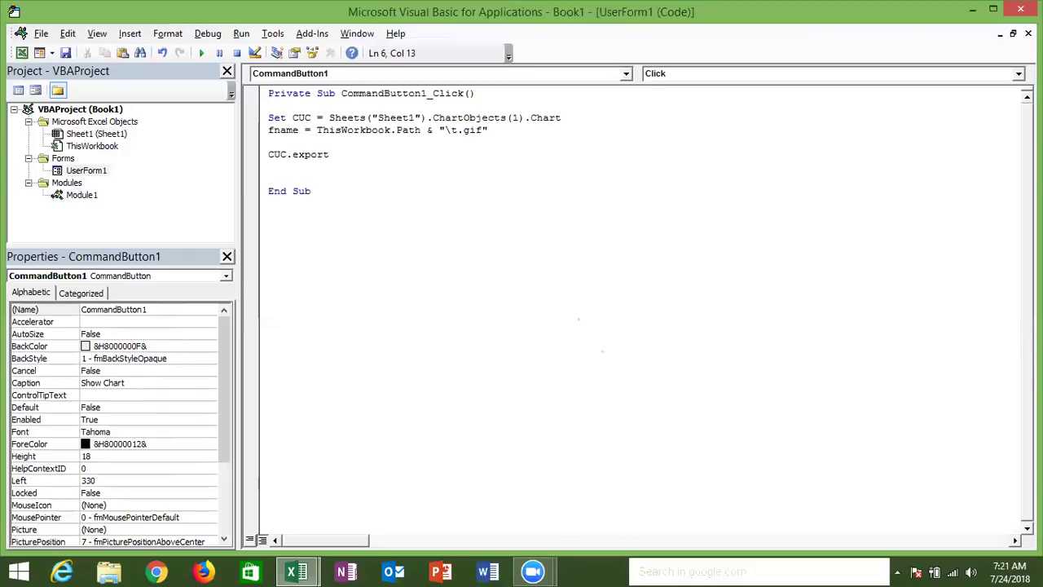
pyautogui.write('filename')
pyautogui.write(' =')
pyautogui.press('BackSpace')
pyautogui.press('BackSpace')
pyautogui.write(':=')
pyautogui.write('fname')
pyautogui.write(' filter')
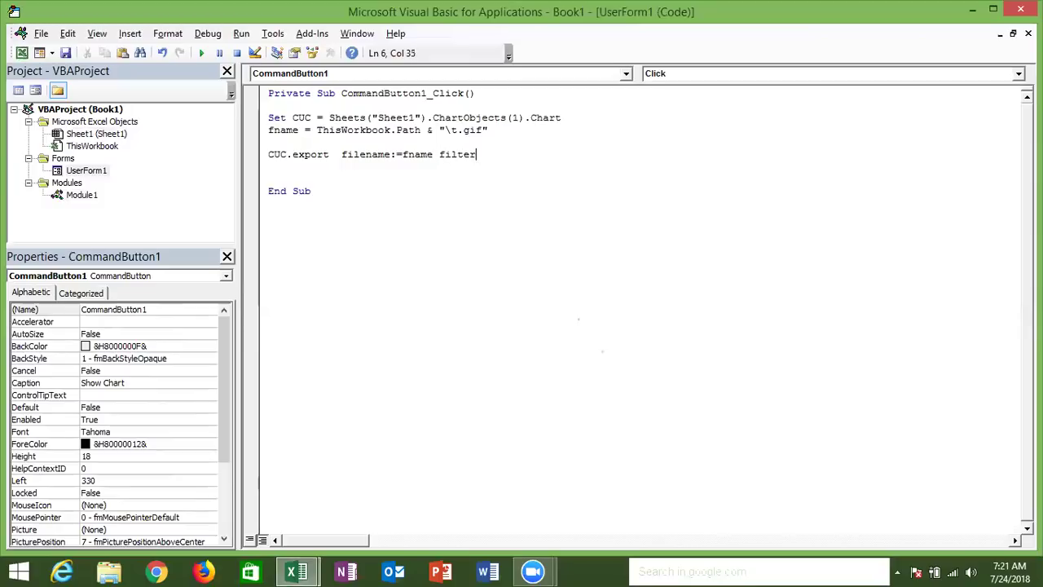
pyautogui.write('name :=')
pyautogui.write('"Gif"')
# Fix the compile error by adding the missing comma before filtername in the export line
pyautogui.press('Return')
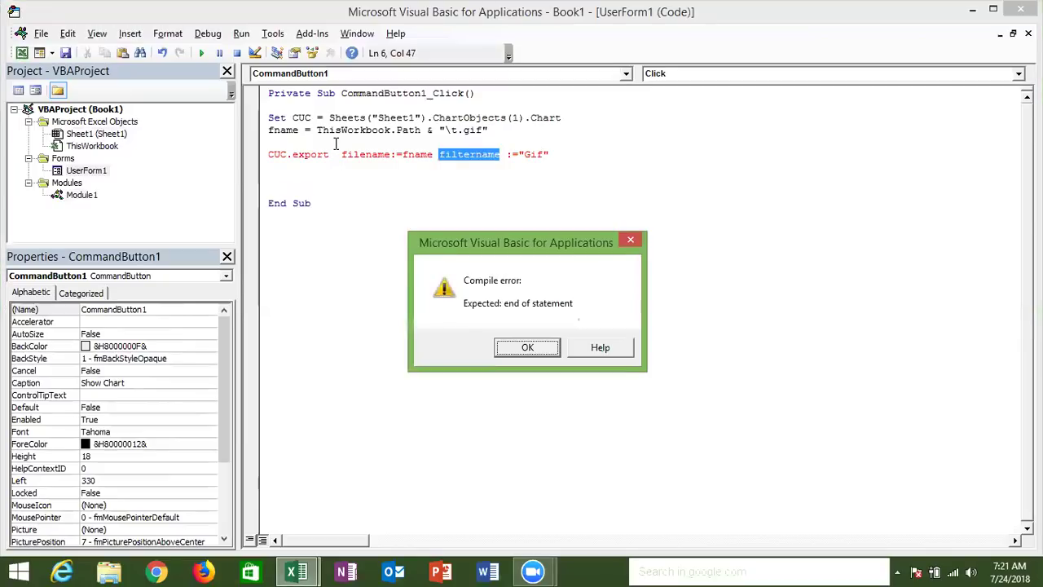
pyautogui.press('Return')
pyautogui.press('Left')
pyautogui.write(',')
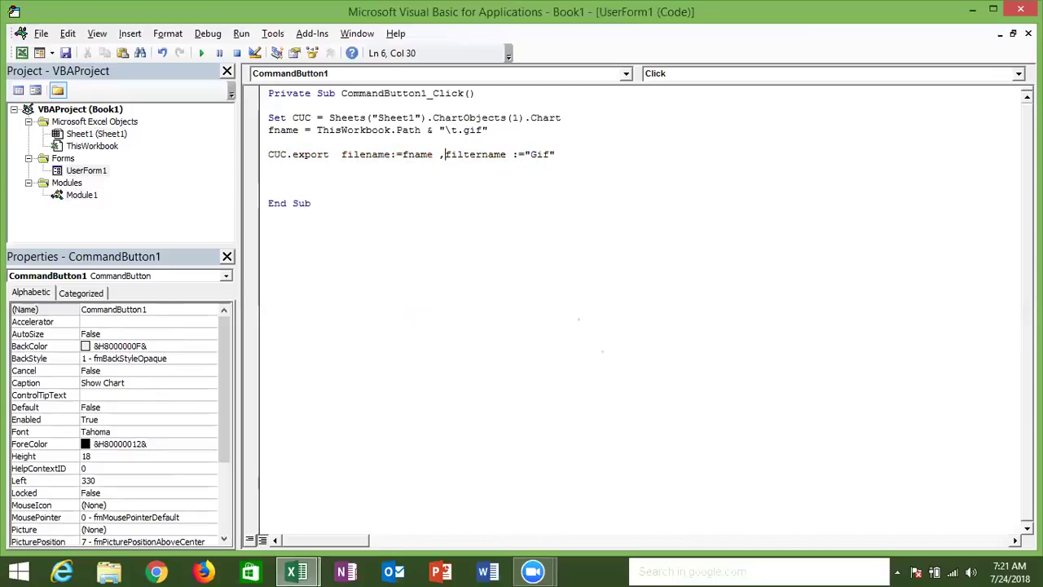
pyautogui.click(347, 181)
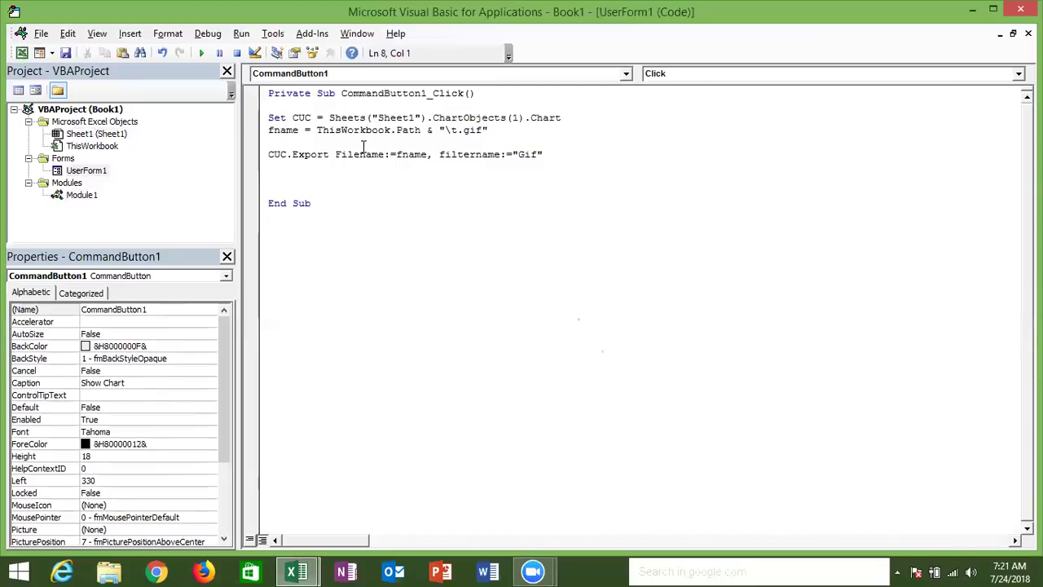
# Highlight Path and the t of t.gif in the fname line, and select UserForm1 in the project
pyautogui.doubleClick(417, 133)
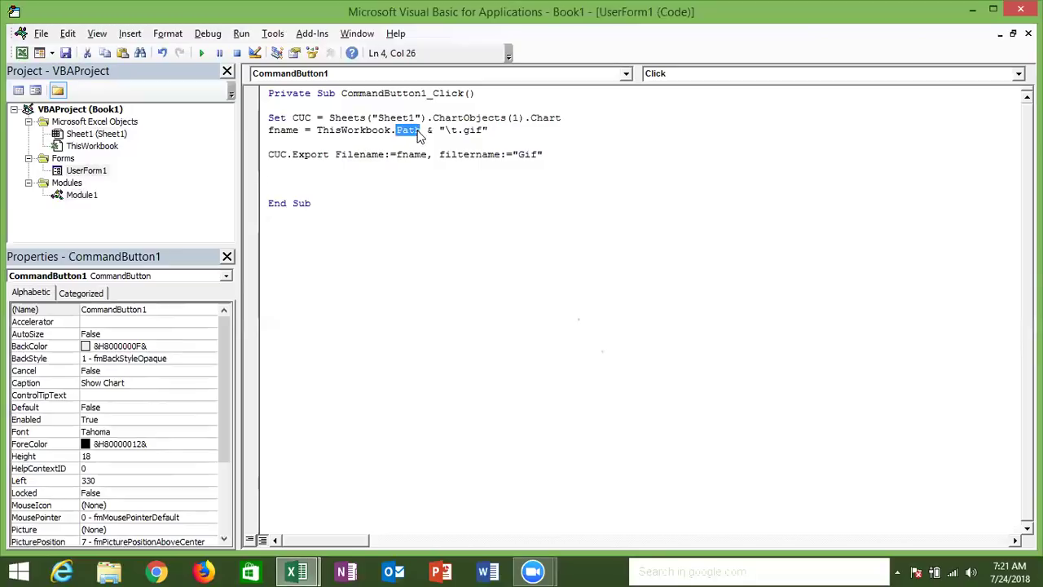
pyautogui.doubleClick(454, 133)
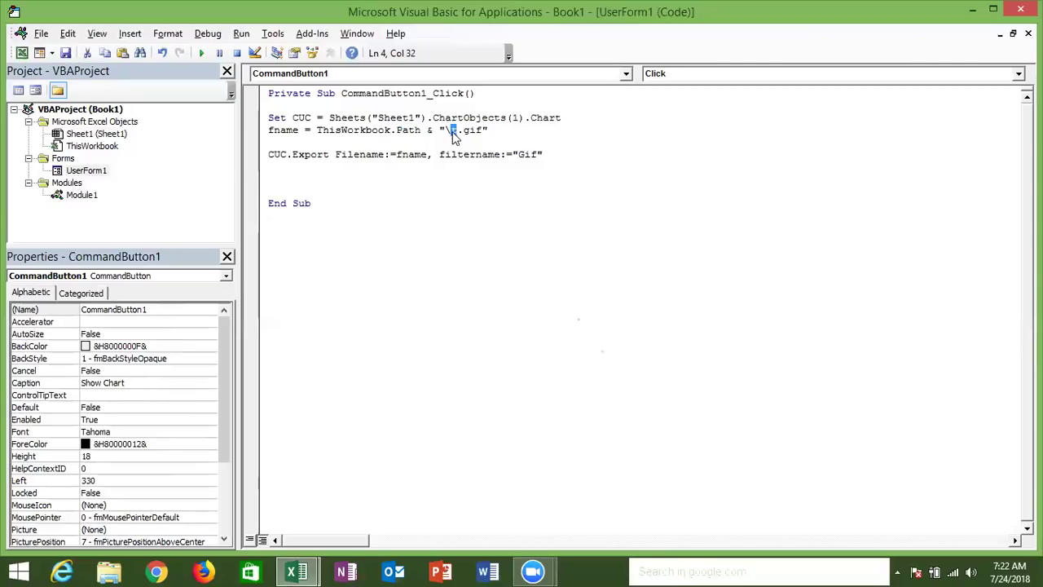
pyautogui.click(94, 179)
# Draw an Image1 box across the top of UserForm1 and reopen the Show Chart click code
pyautogui.doubleClick(93, 175)
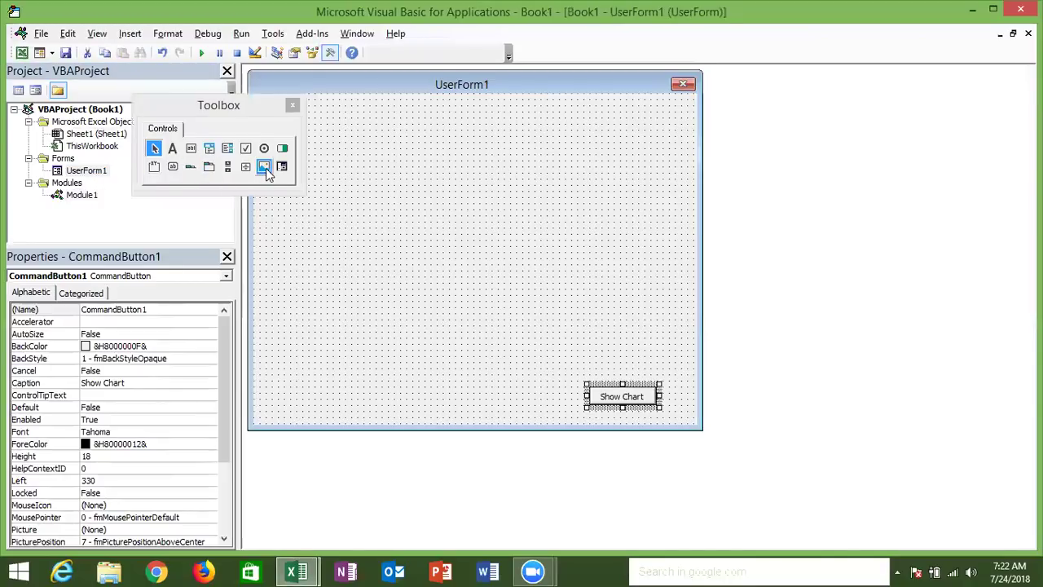
pyautogui.click(264, 167)
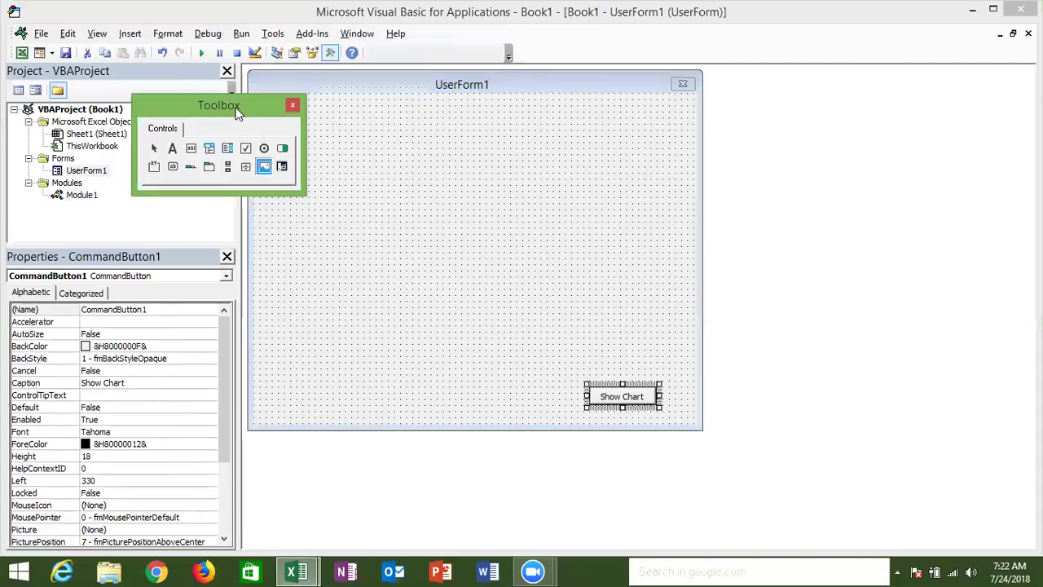
pyautogui.moveTo(236, 112); pyautogui.dragTo(127, 68)
pyautogui.moveTo(483, 226); pyautogui.dragTo(693, 364)
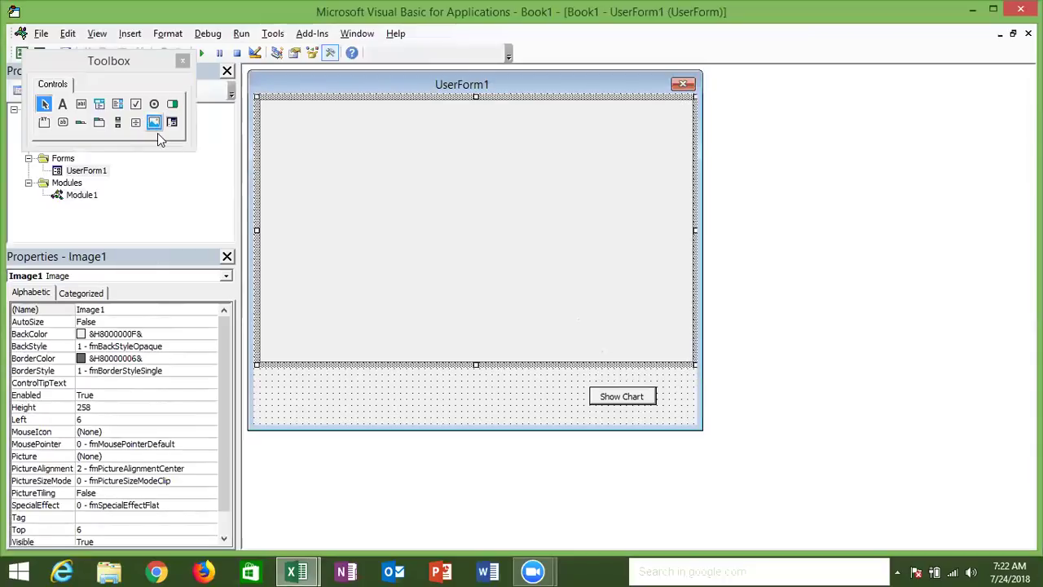
pyautogui.doubleClick(620, 397)
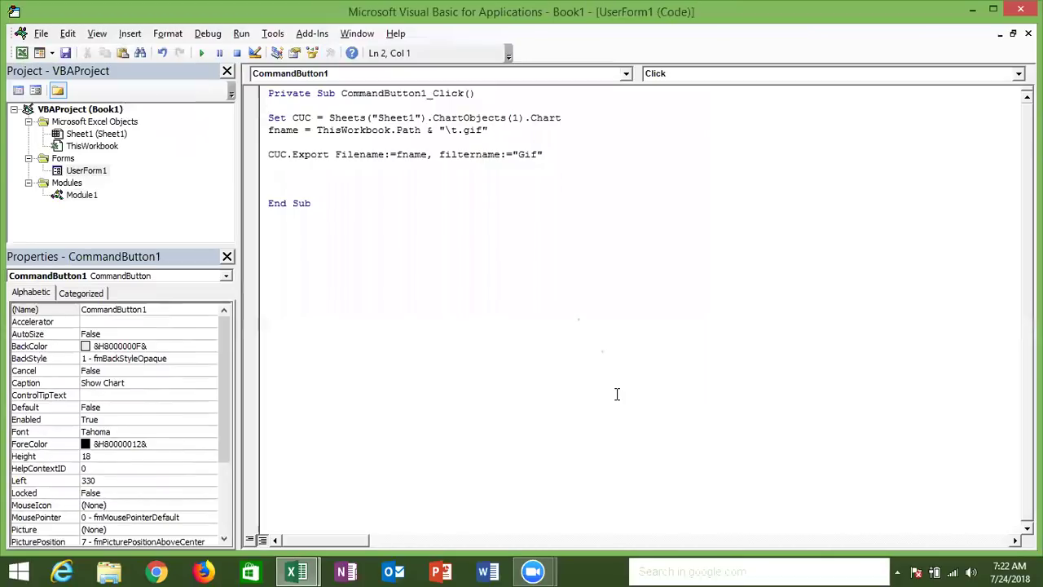
# Add Me.Image1.Picture = LoadPicture(fname) before End Sub, then reopen the UserForm1 design
pyautogui.moveTo(269, 191); pyautogui.dragTo(312, 204)
pyautogui.click(269, 178)
pyautogui.write('me.i')
pyautogui.press('Tab')
pyautogui.write('.')
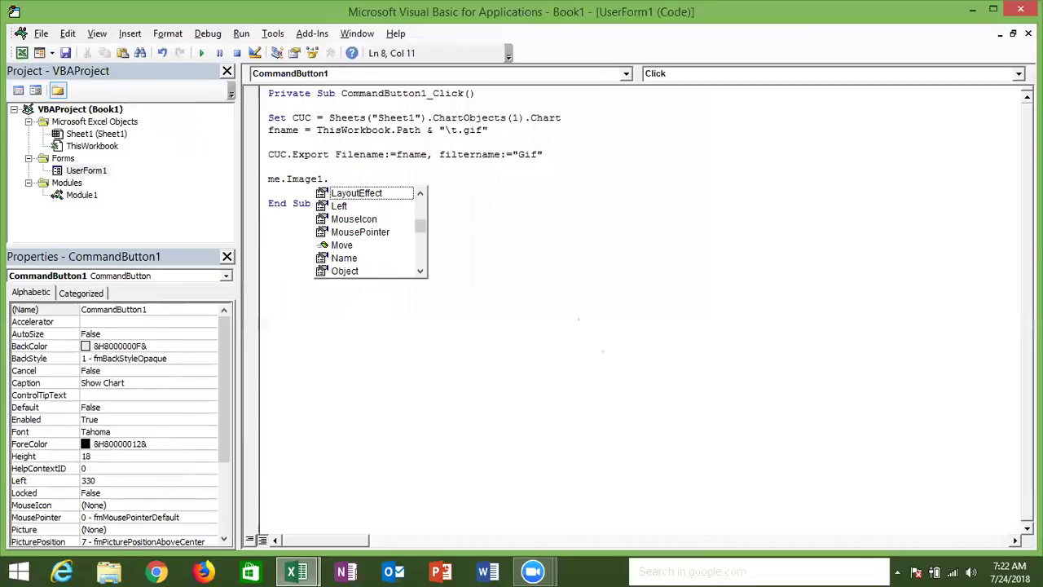
pyautogui.write('p')
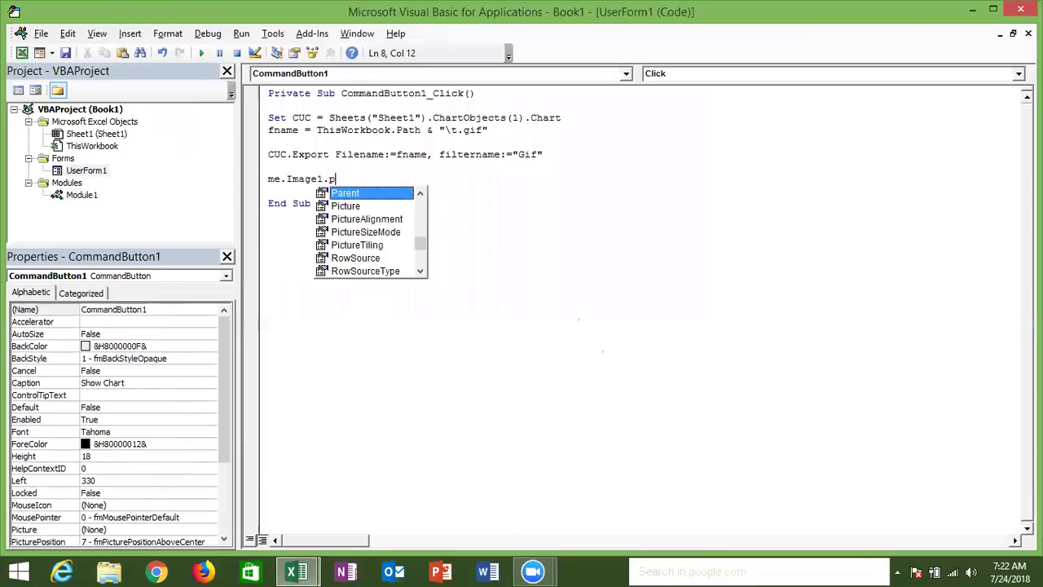
pyautogui.write('i')
pyautogui.press('Tab')
pyautogui.write('=lo')
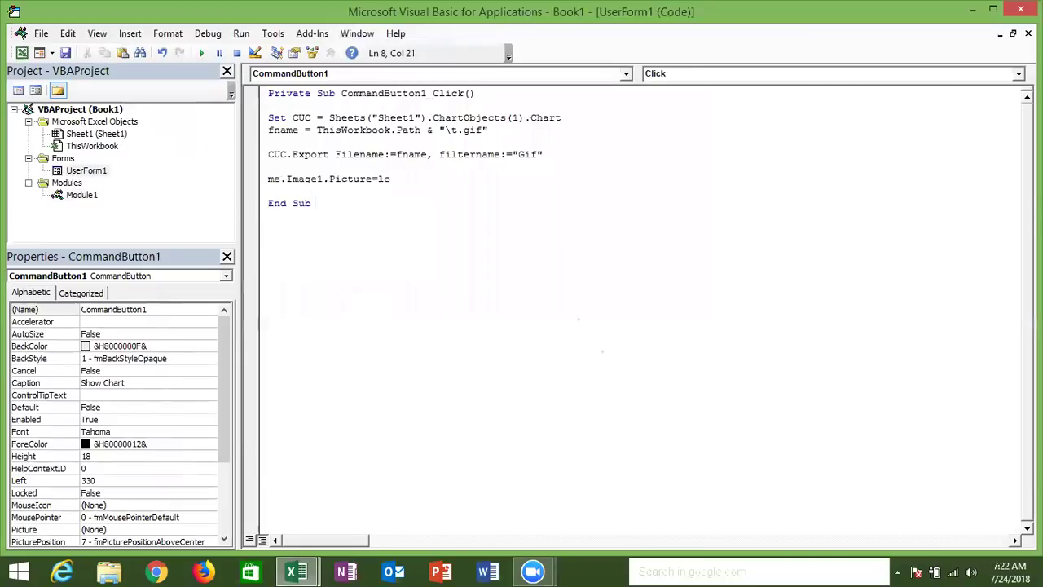
pyautogui.write('adpicture')
pyautogui.write('(fname')
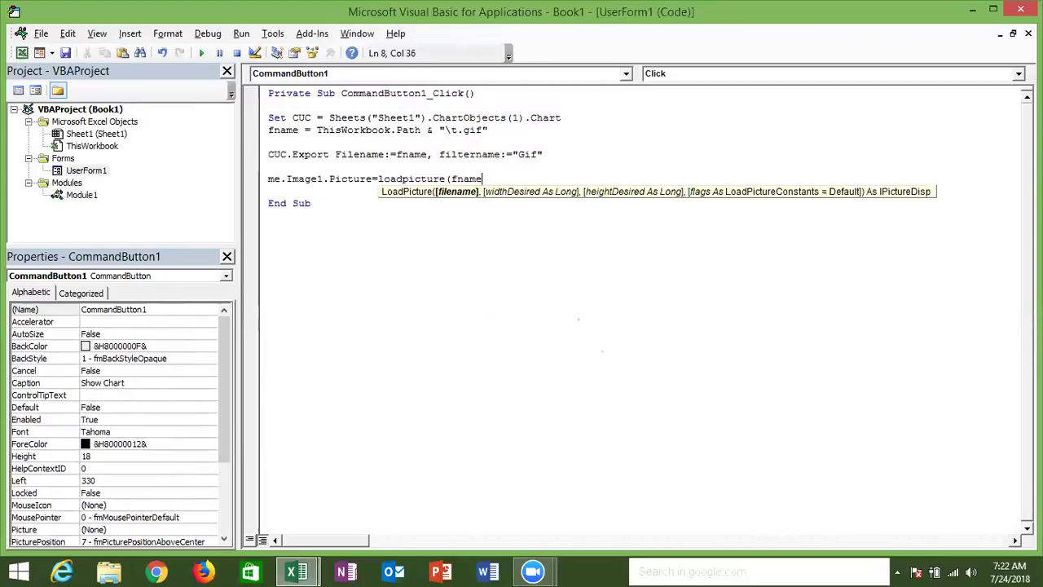
pyautogui.write('"')
pyautogui.press('BackSpace')
pyautogui.write(')')
pyautogui.click(291, 187)
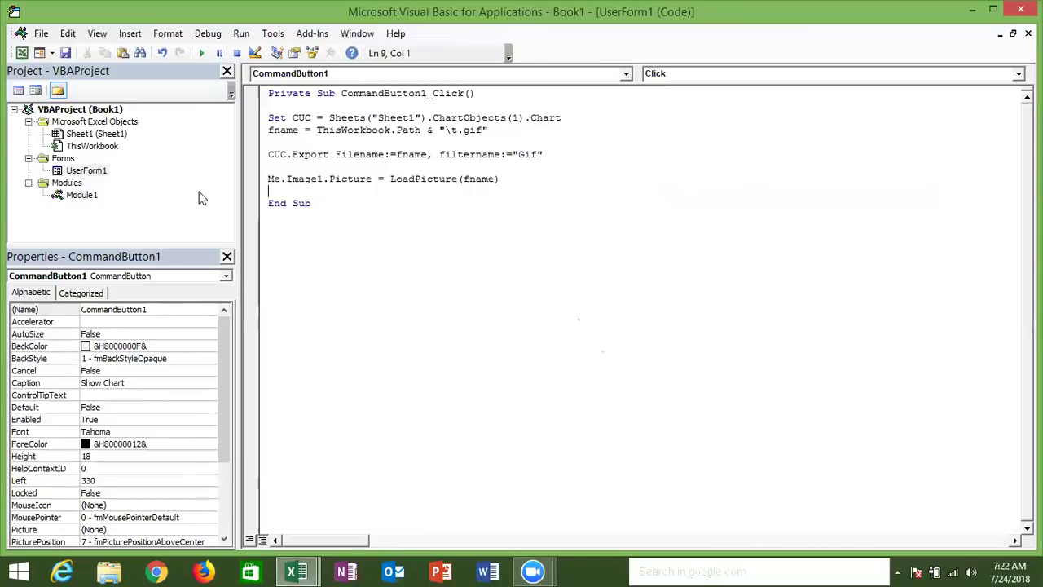
pyautogui.doubleClick(86, 171)
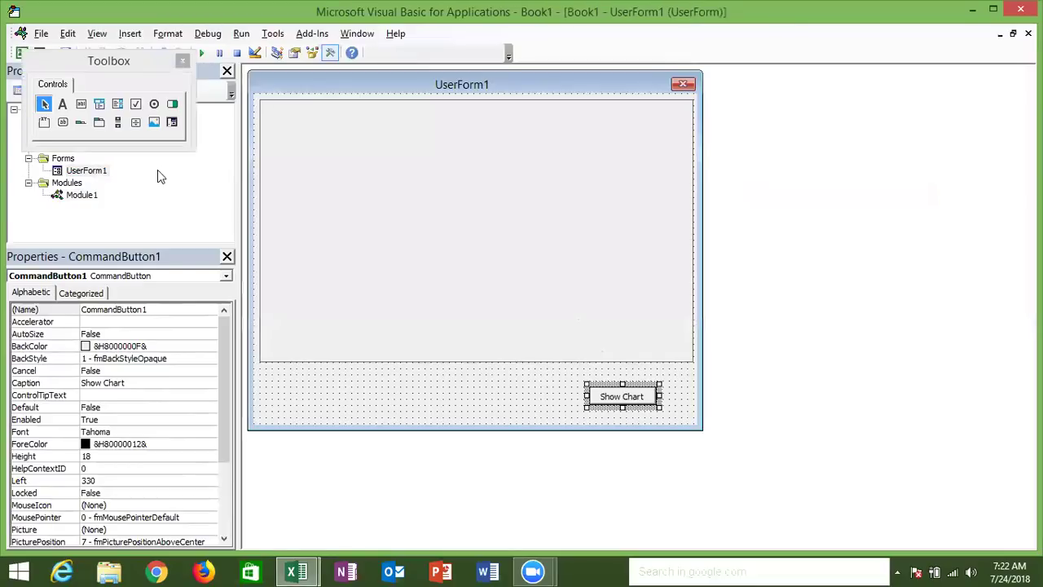
# Test-run UserForm1's Show Chart code, debug the Permission denied export error, then reset the run
pyautogui.click(258, 82)
pyautogui.click(204, 54)
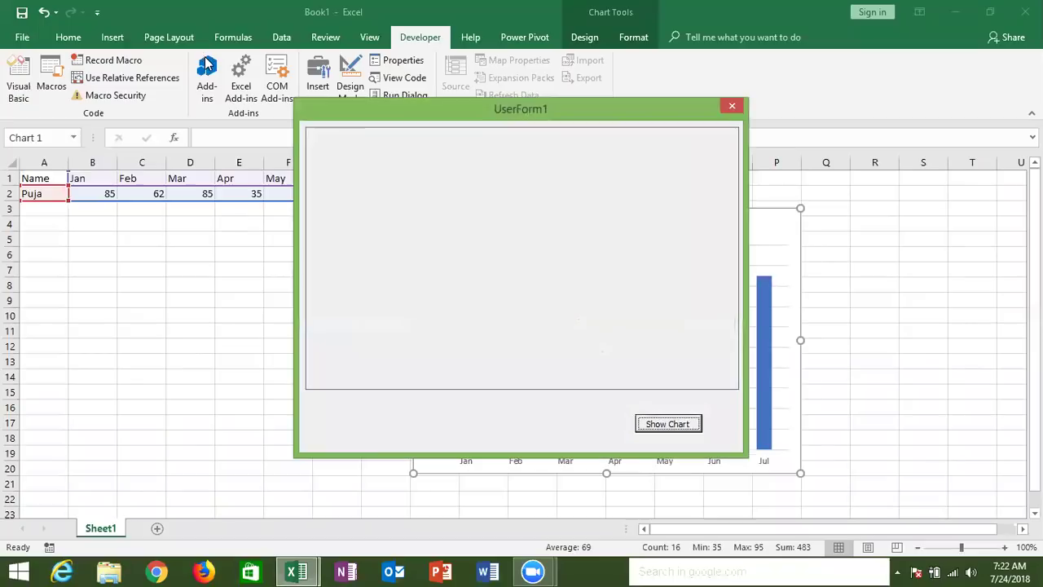
pyautogui.click(681, 428)
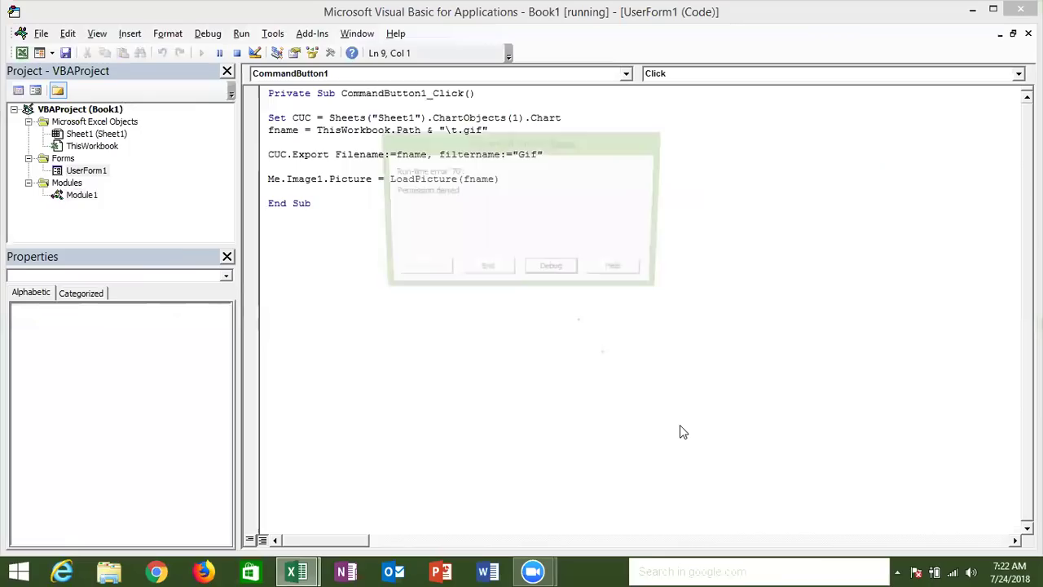
pyautogui.click(553, 272)
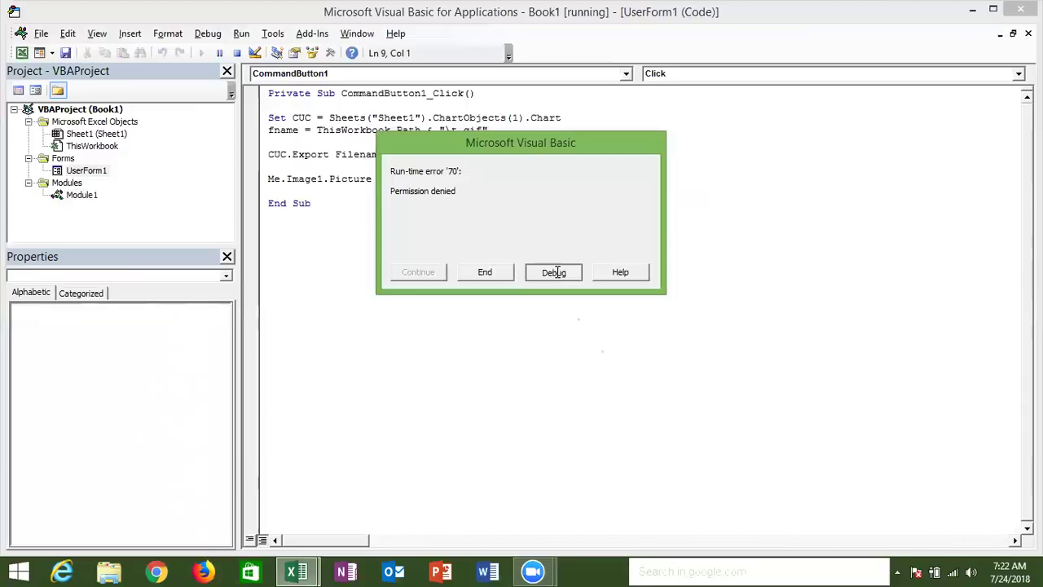
pyautogui.moveTo(412, 155)
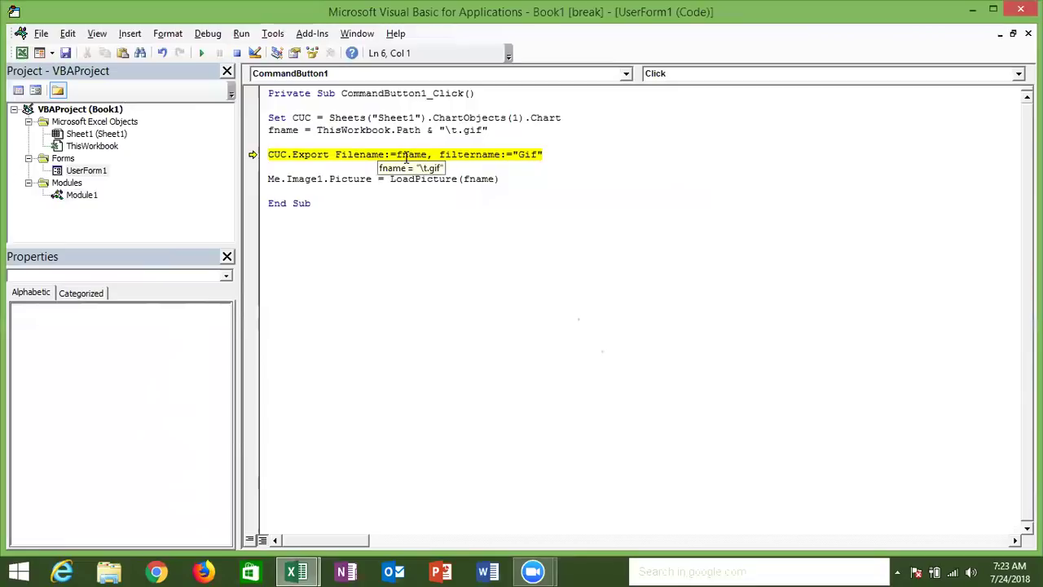
pyautogui.click(396, 212)
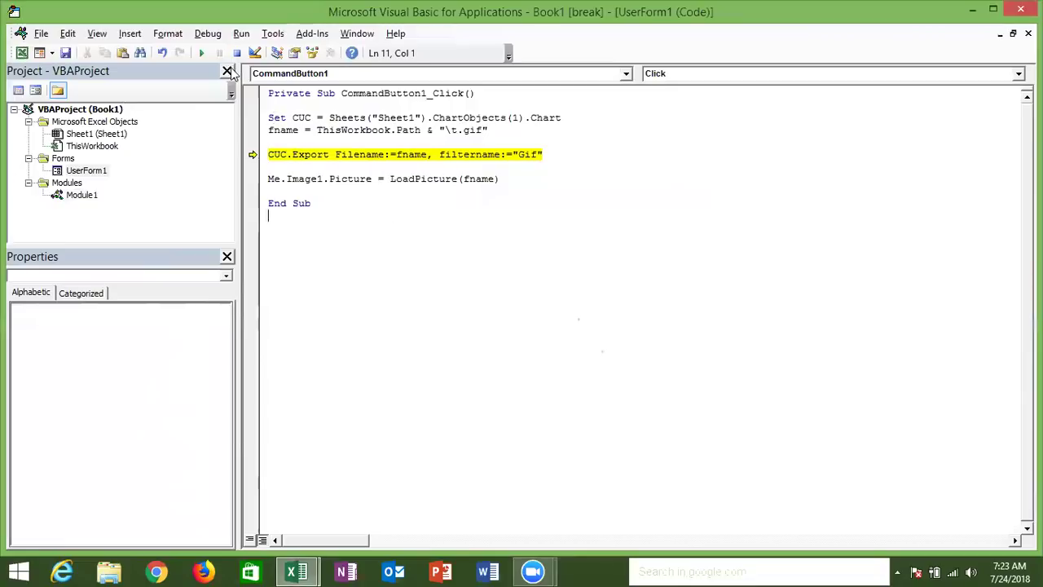
pyautogui.click(237, 52)
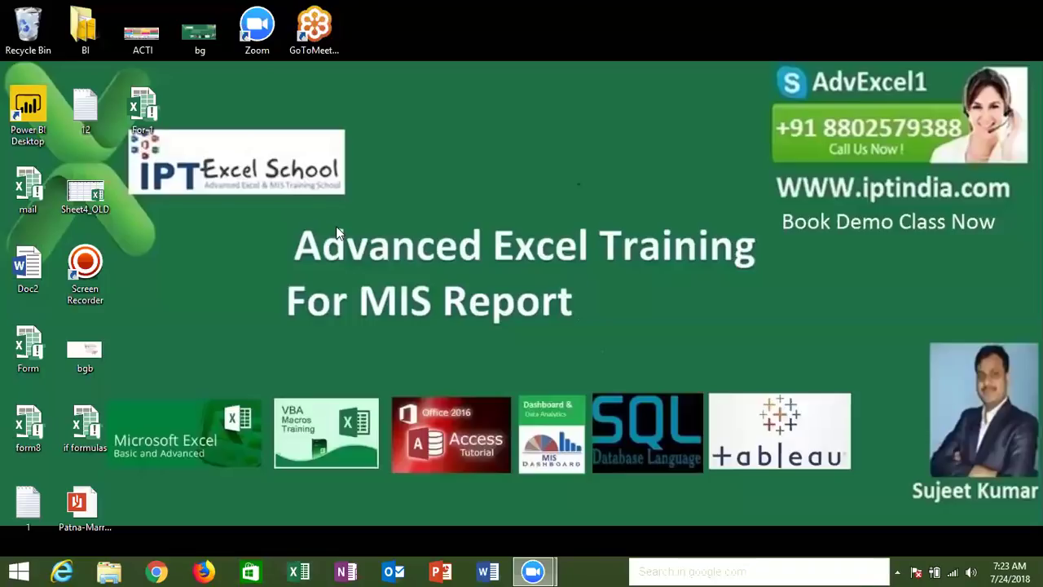
# Open the D:\DVD\VBA folder in File Explorer
pyautogui.click(110, 570)
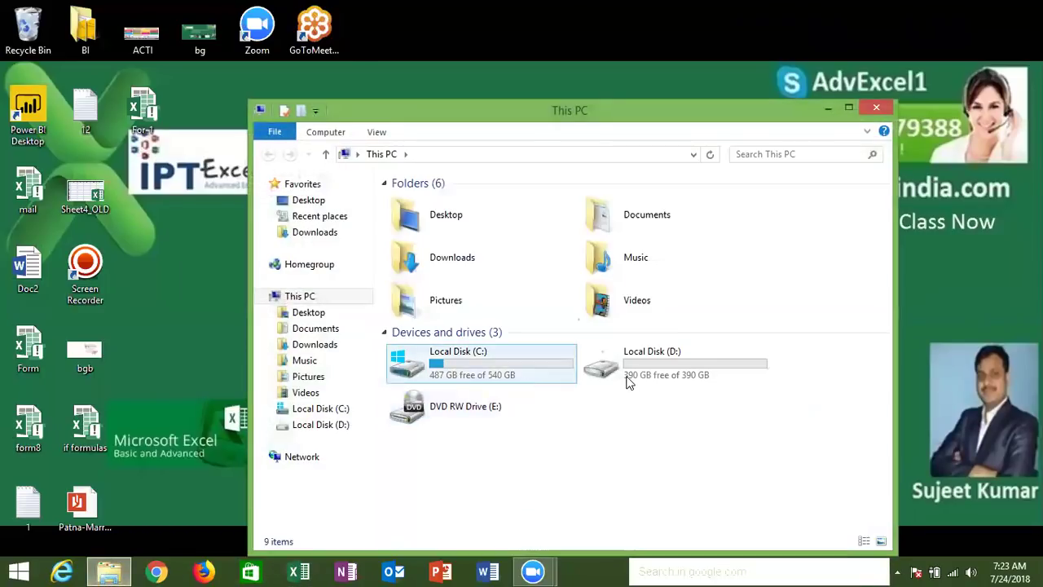
pyautogui.doubleClick(627, 381)
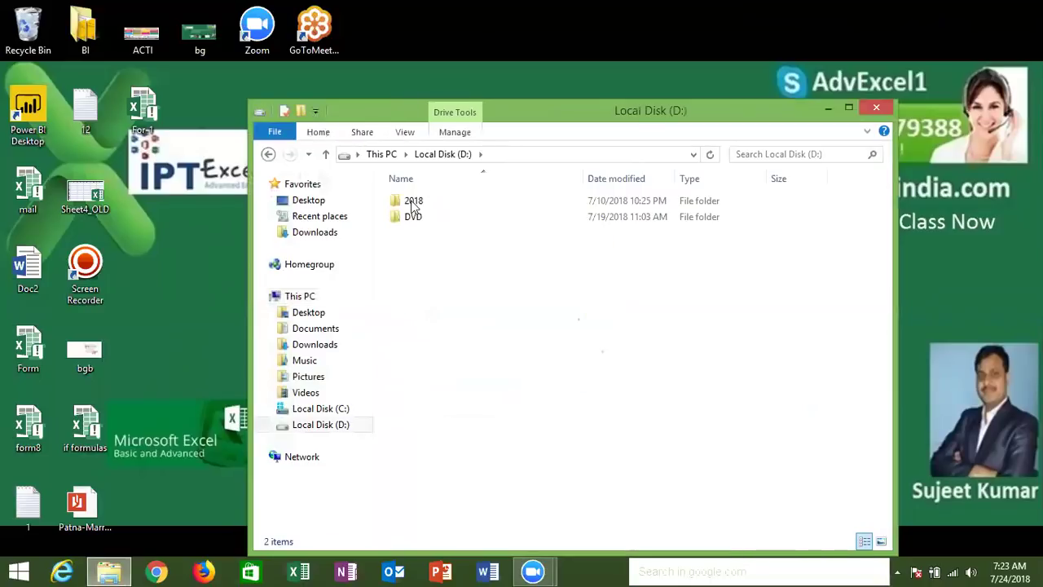
pyautogui.doubleClick(418, 221)
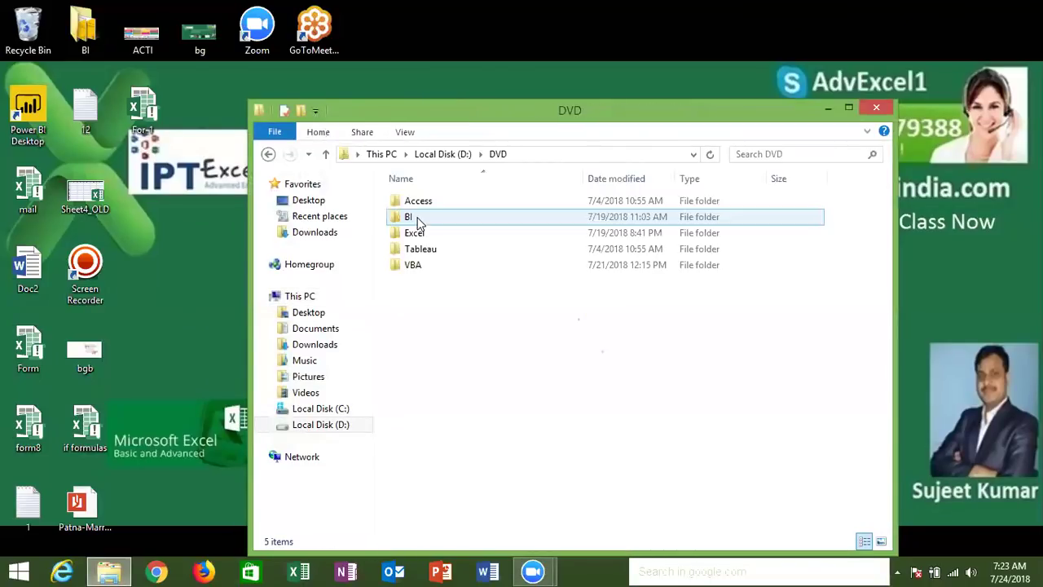
pyautogui.doubleClick(422, 265)
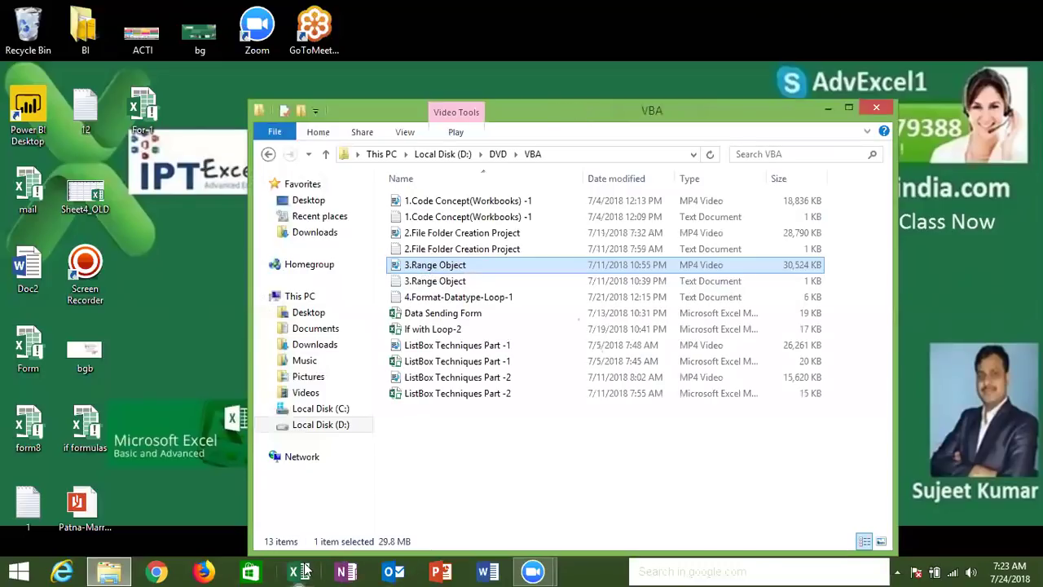
# Minimise the folder window and launch Excel
pyautogui.click(244, 530)
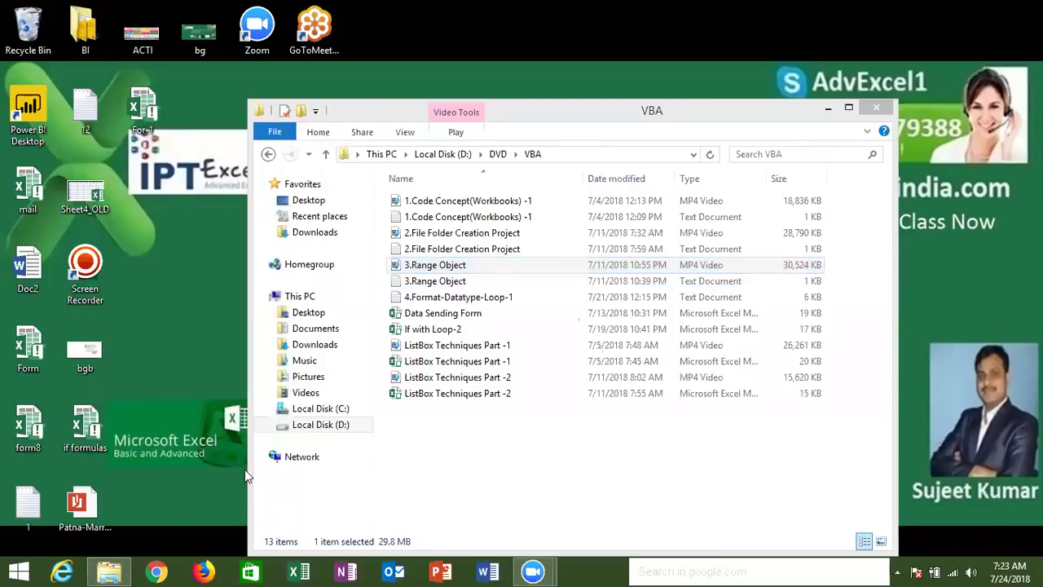
pyautogui.click(831, 111)
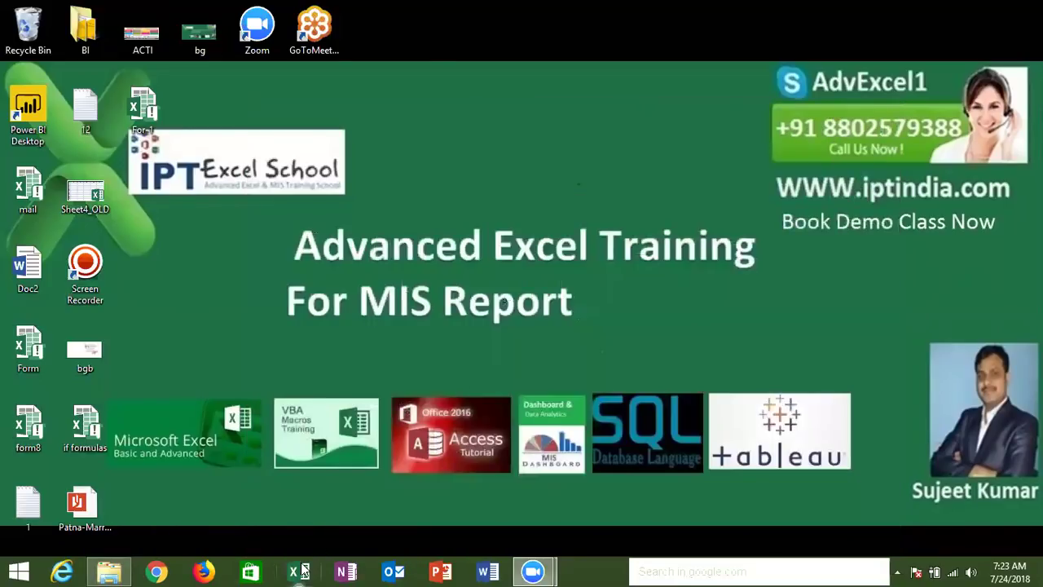
pyautogui.click(301, 572)
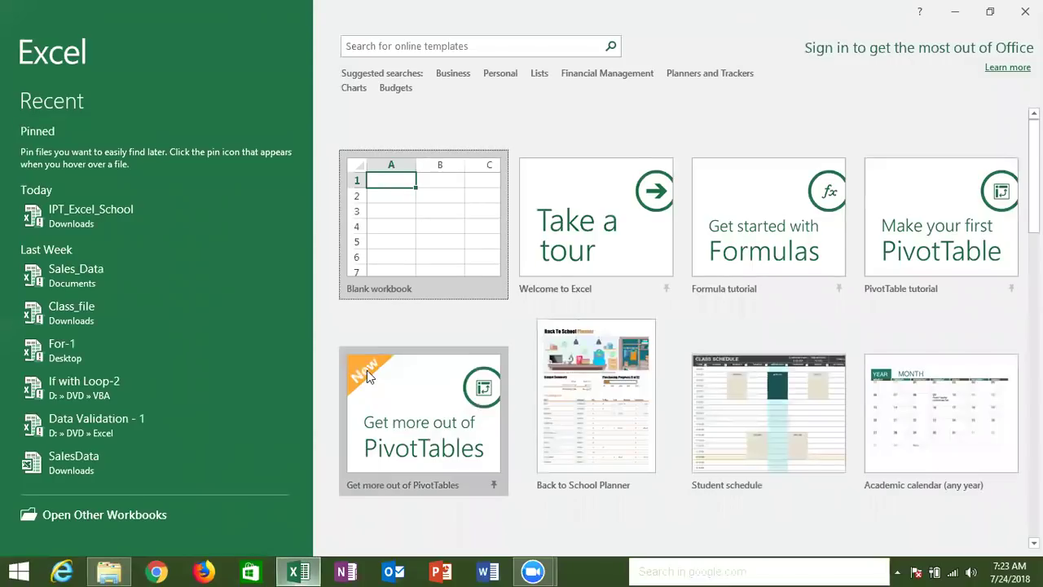
# Start a new blank workbook
pyautogui.click(384, 229)
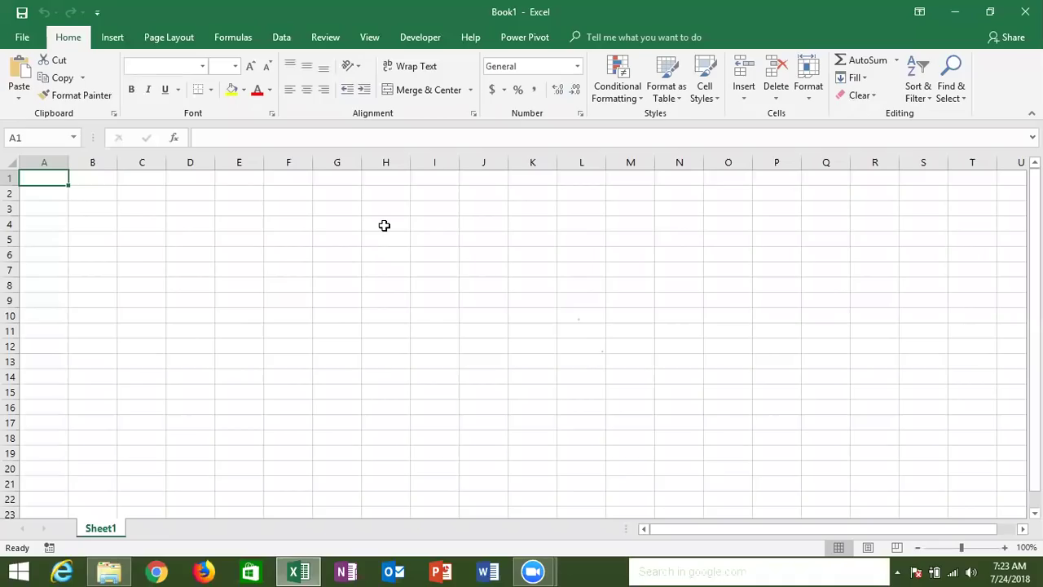
pyautogui.click(222, 251)
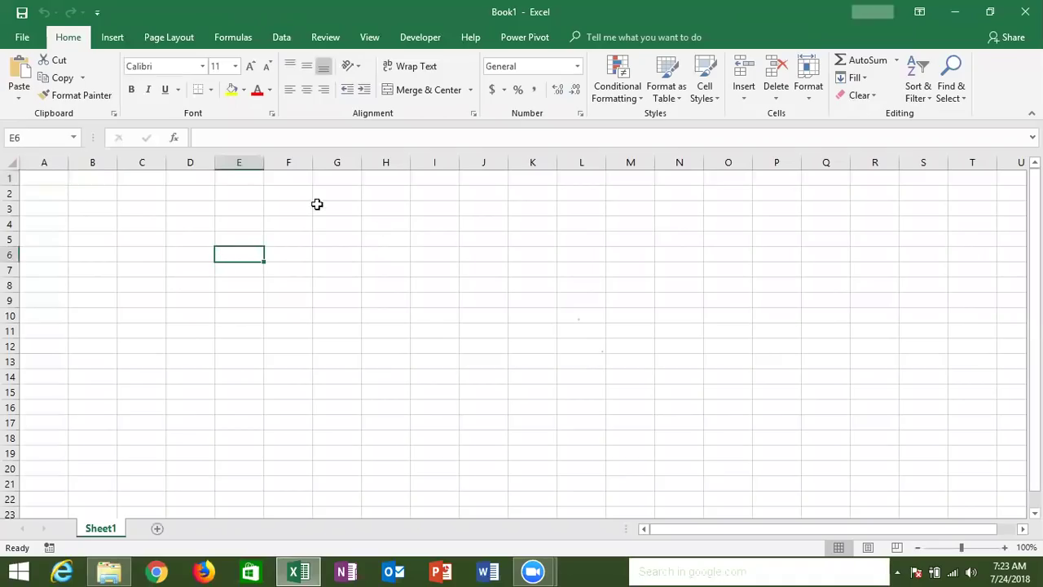
pyautogui.click(117, 191)
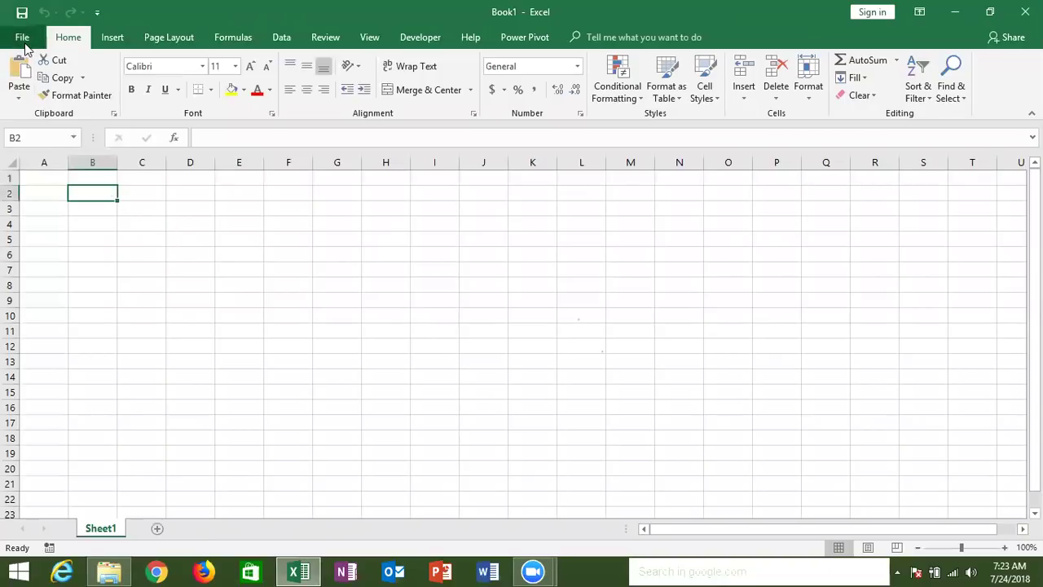
# Save it in the VBA folder as the macro-enabled workbook userform-picture
pyautogui.click(24, 41)
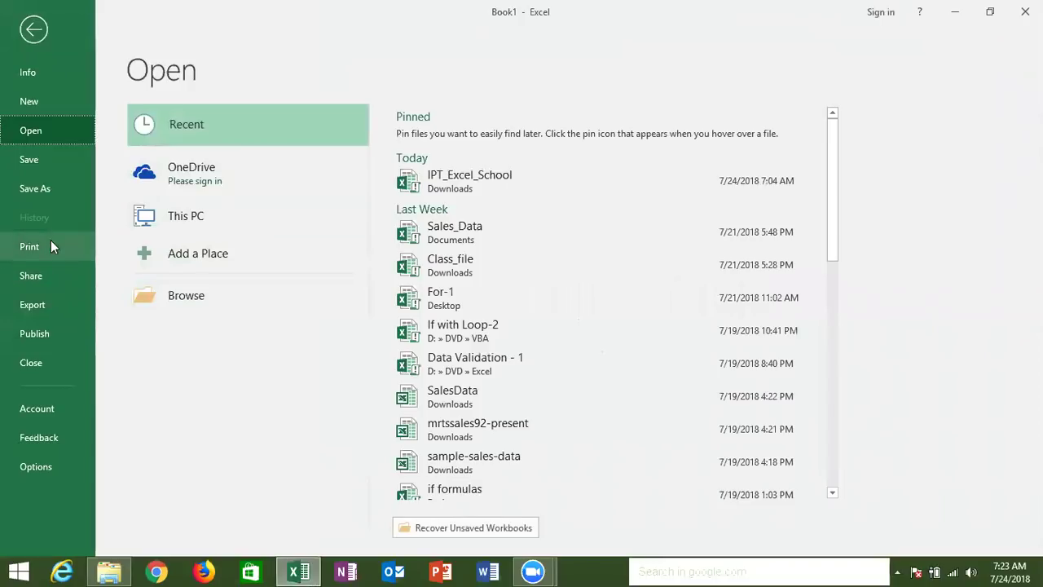
pyautogui.click(39, 159)
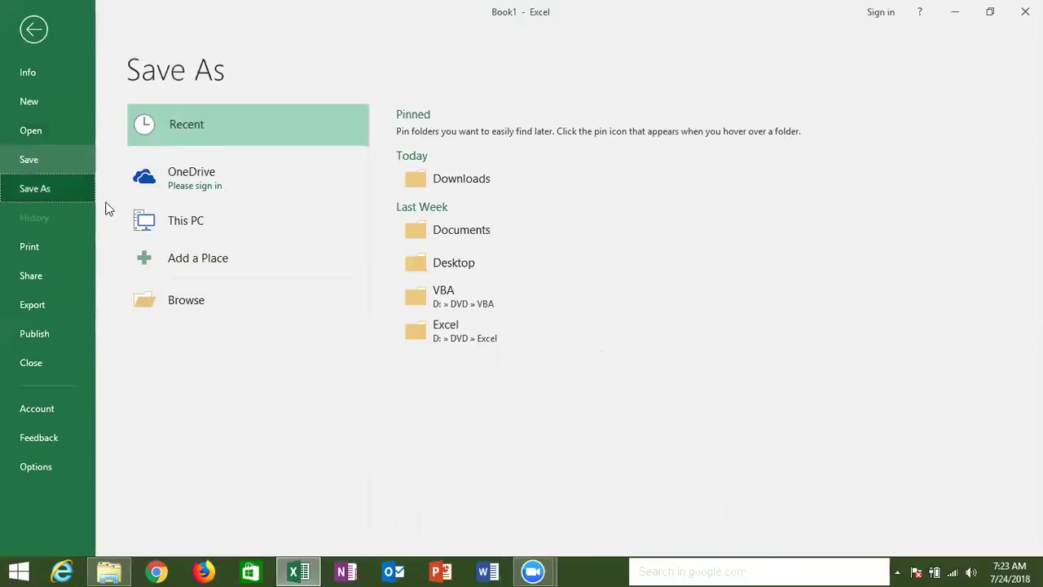
pyautogui.click(456, 303)
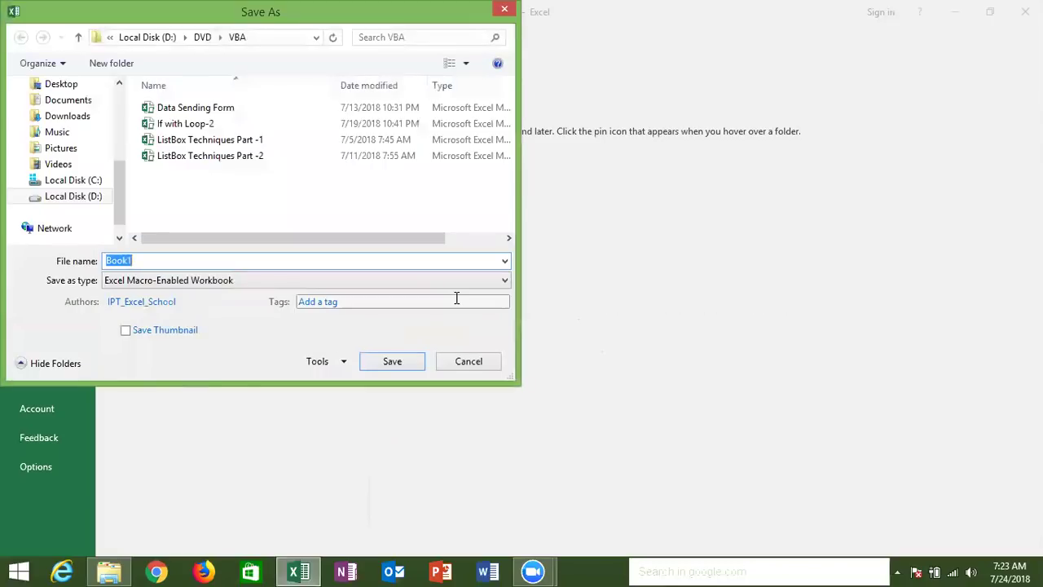
pyautogui.write('user')
pyautogui.write('form-p')
pyautogui.write('icture')
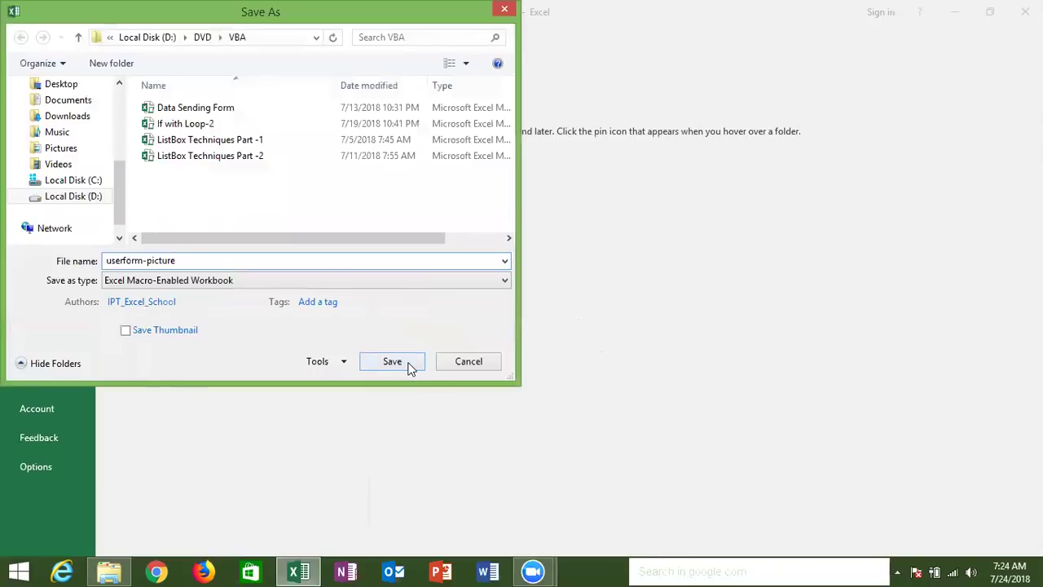
pyautogui.click(392, 361)
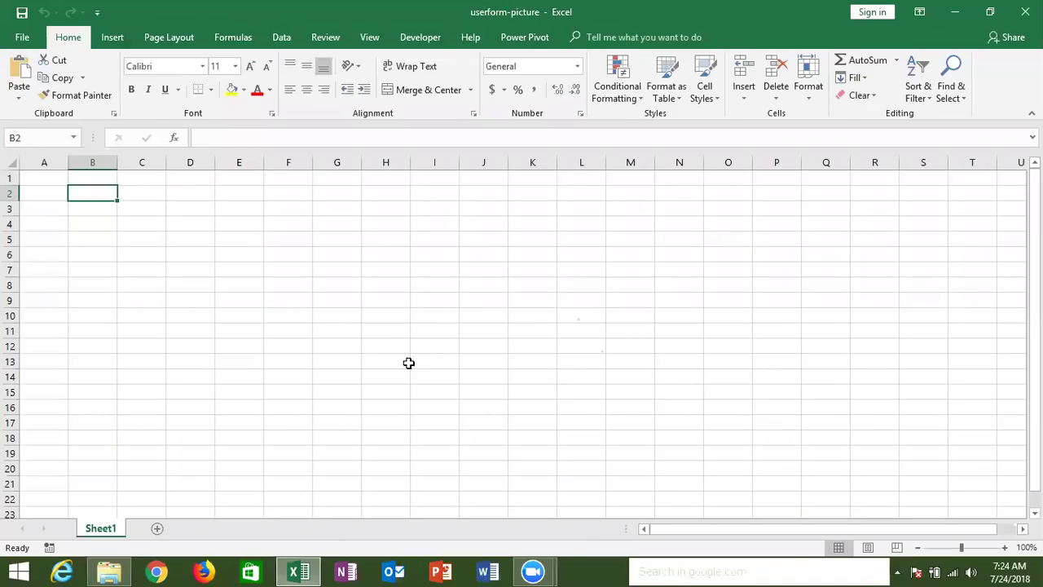
# Insert a new UserForm in the VBA editor and enlarge it to height 362.25
pyautogui.click(417, 37)
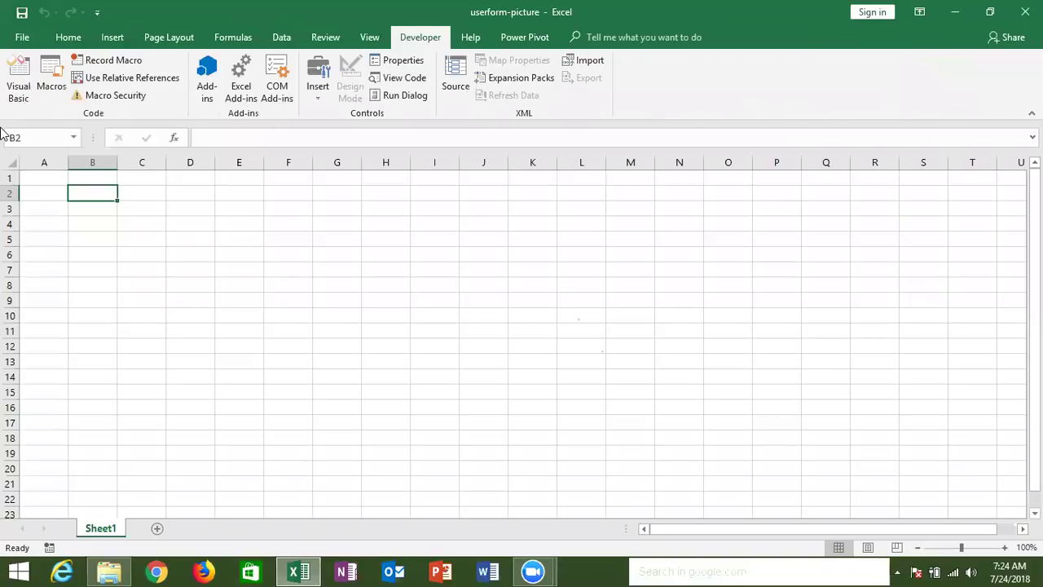
pyautogui.click(18, 85)
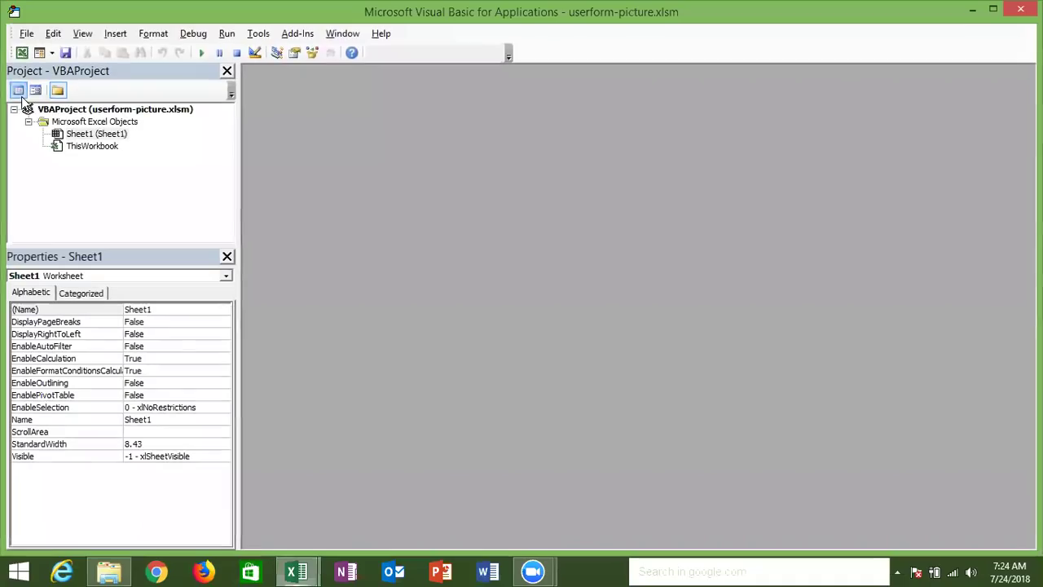
pyautogui.click(115, 34)
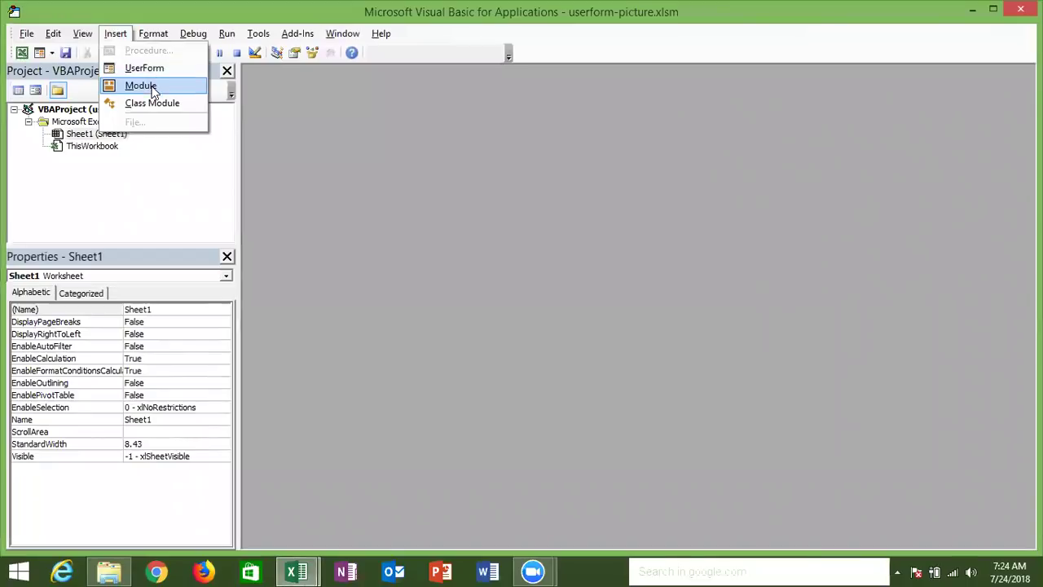
pyautogui.click(144, 67)
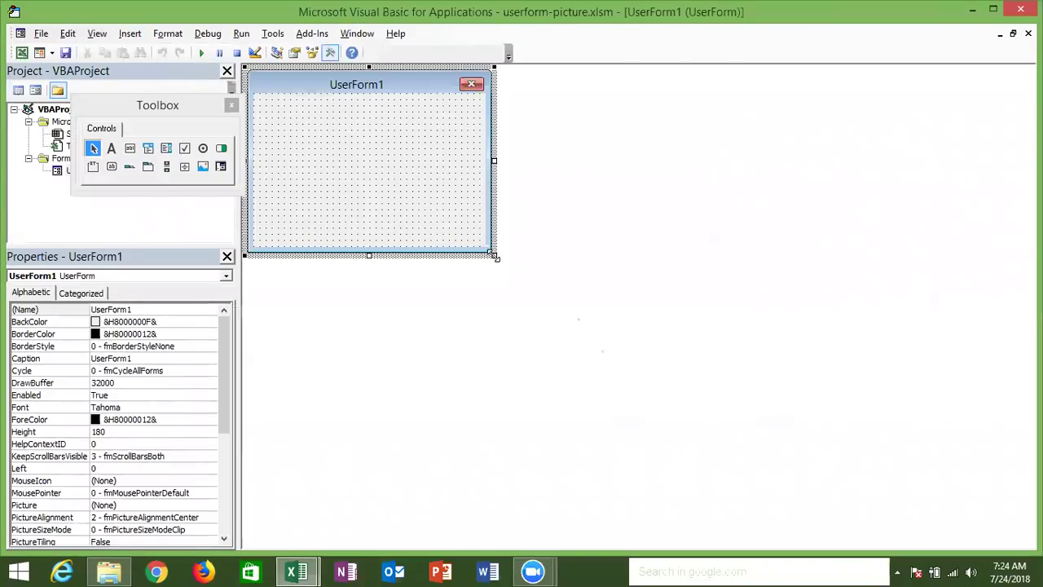
pyautogui.moveTo(494, 256); pyautogui.dragTo(726, 441)
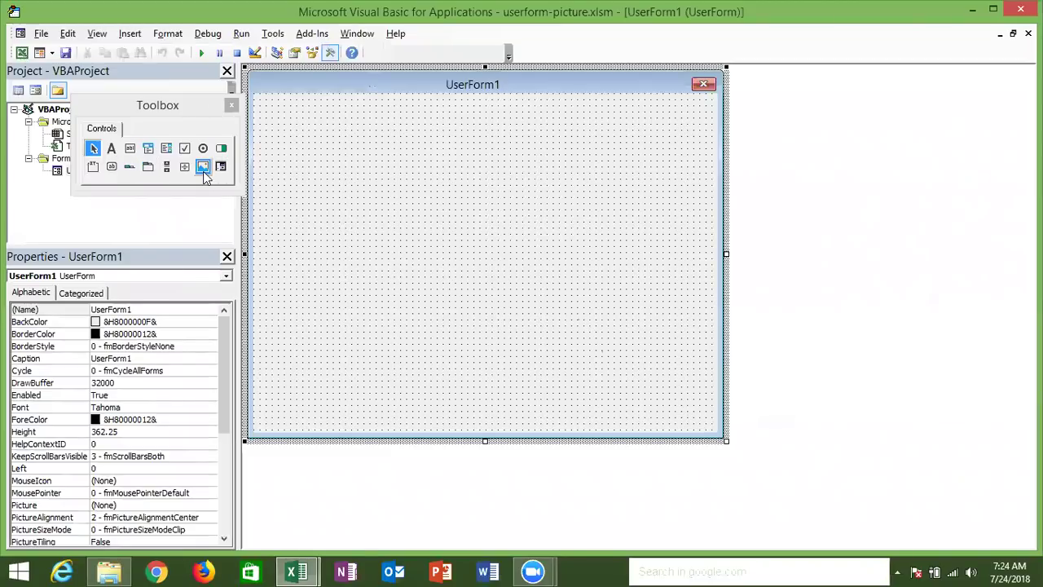
# Draw a large Image area and a CommandButton at the form's bottom right
pyautogui.click(204, 170)
pyautogui.moveTo(265, 106)
pyautogui.mouseDown()
pyautogui.moveTo(504, 278)
pyautogui.moveTo(702, 383)
pyautogui.mouseUp()
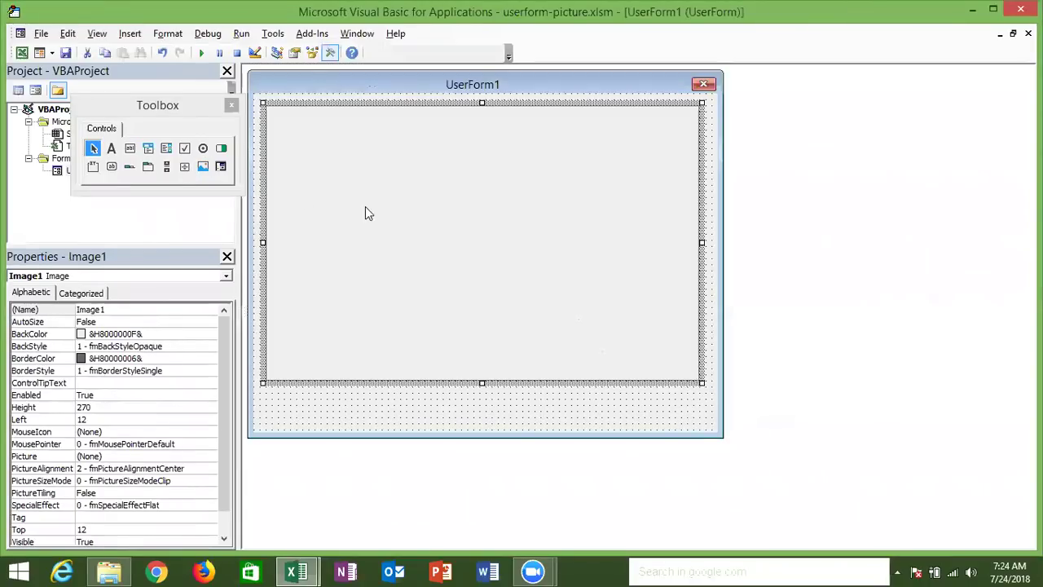
pyautogui.click(110, 166)
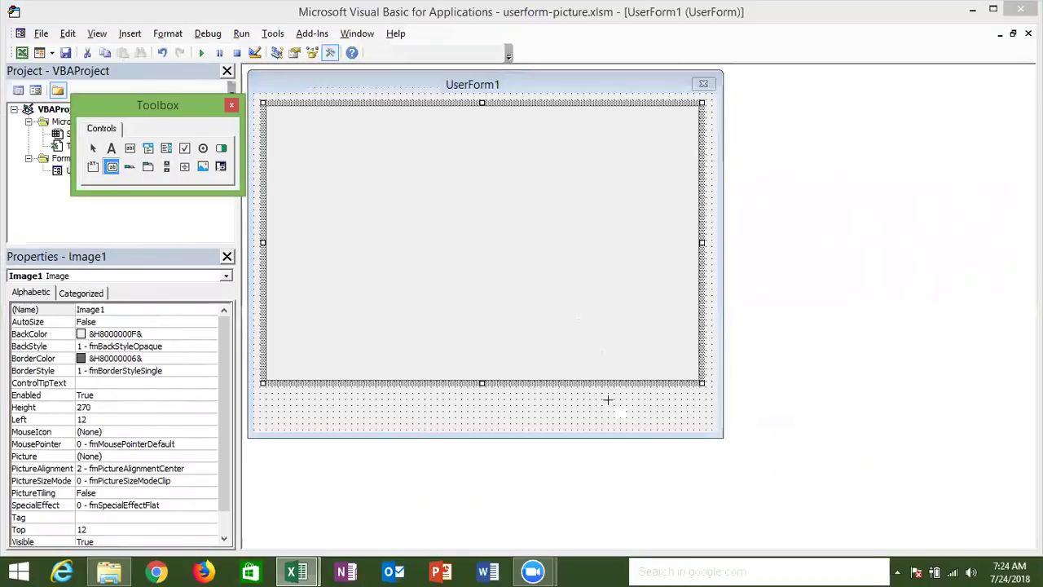
pyautogui.moveTo(607, 400); pyautogui.dragTo(684, 418)
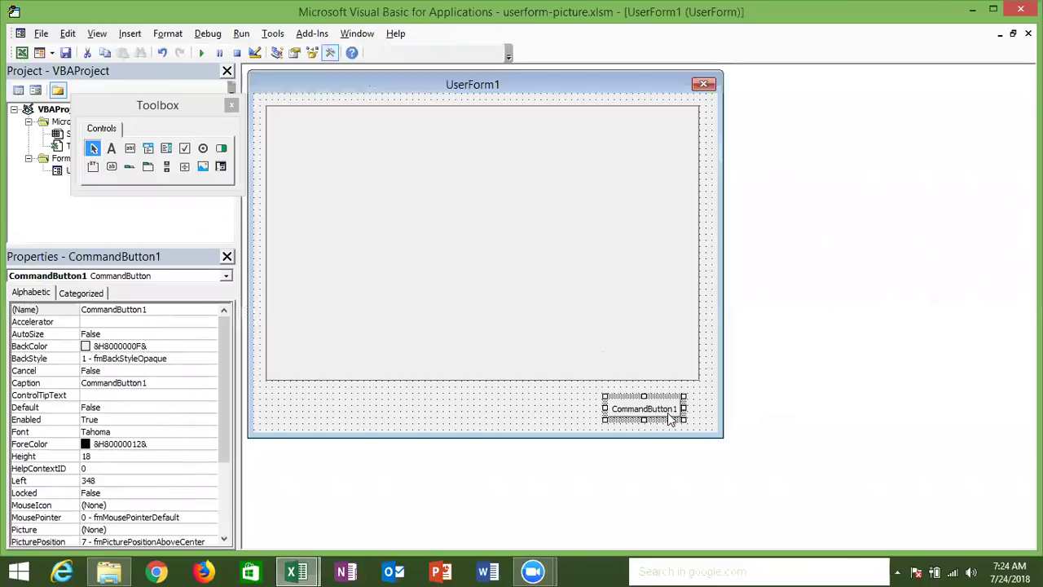
# Caption the button Show and open its click procedure
pyautogui.press('F4')
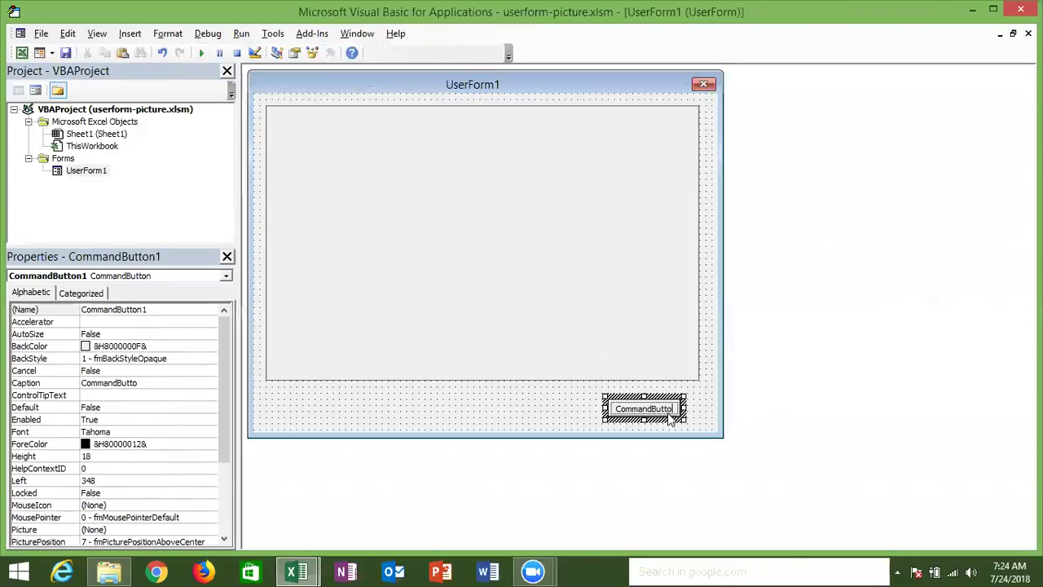
pyautogui.press('BackSpace')
pyautogui.press('BackSpace')
pyautogui.press('BackSpace')
pyautogui.write('Show')
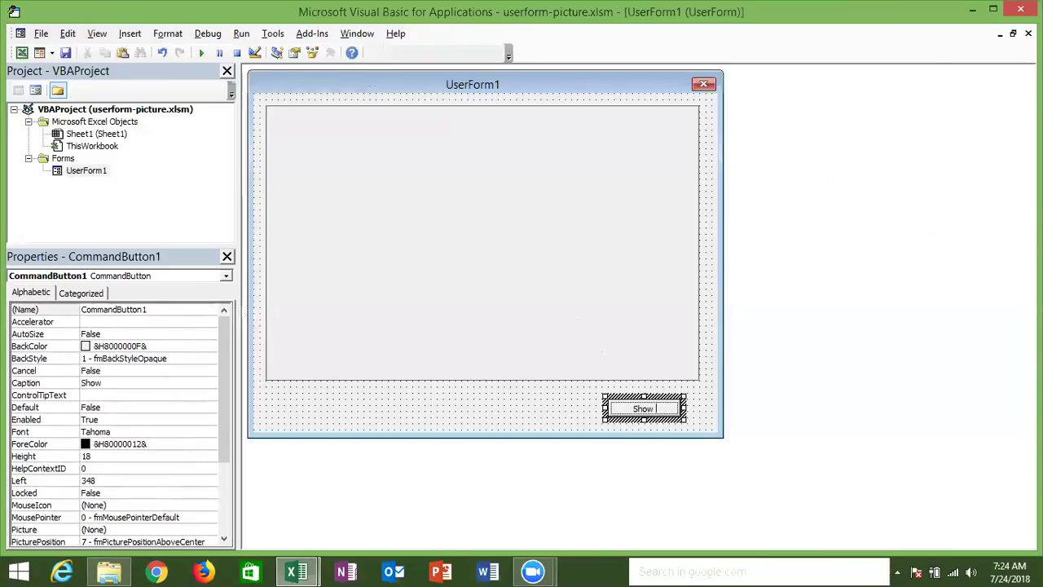
pyautogui.click(571, 419)
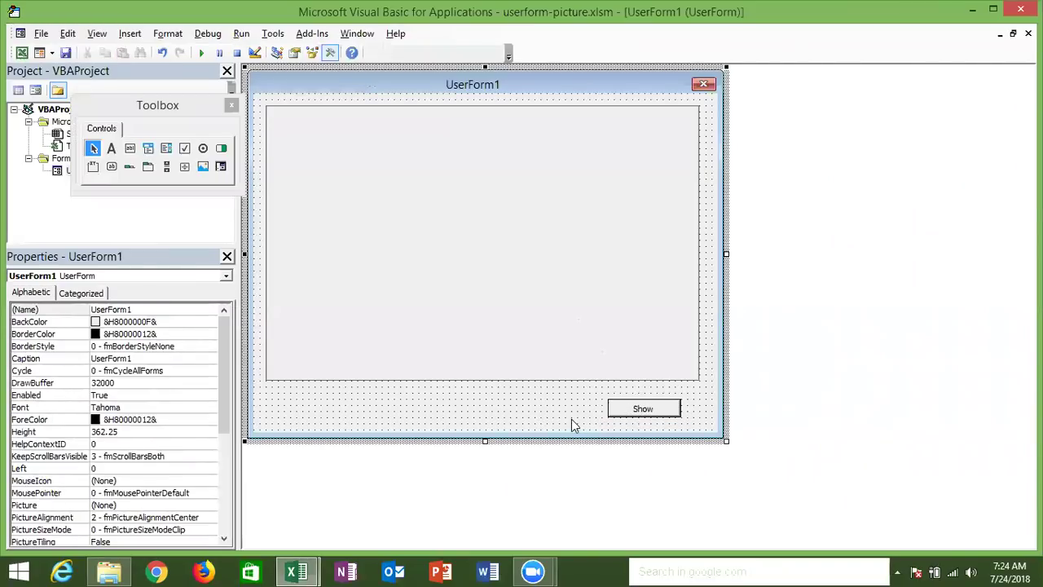
pyautogui.doubleClick(620, 409)
# Enter Set c = Sheets("Data").ChartObjects(1).Chart and begin the fn = ActiveWorkbook.Path & "\t.gif" line
pyautogui.press('Return')
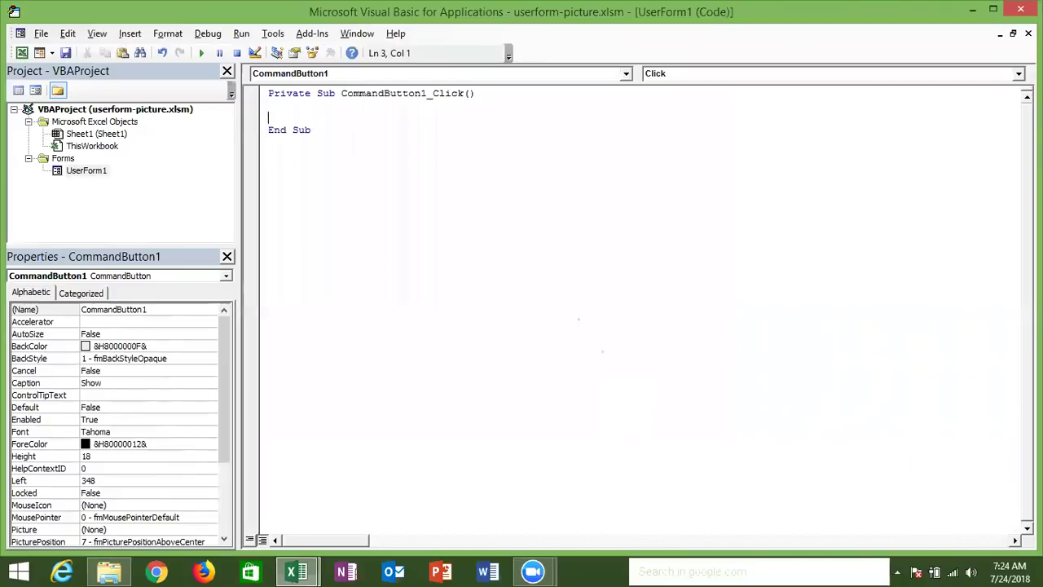
pyautogui.write('c')
pyautogui.press('BackSpace')
pyautogui.write('set c= sheets(')
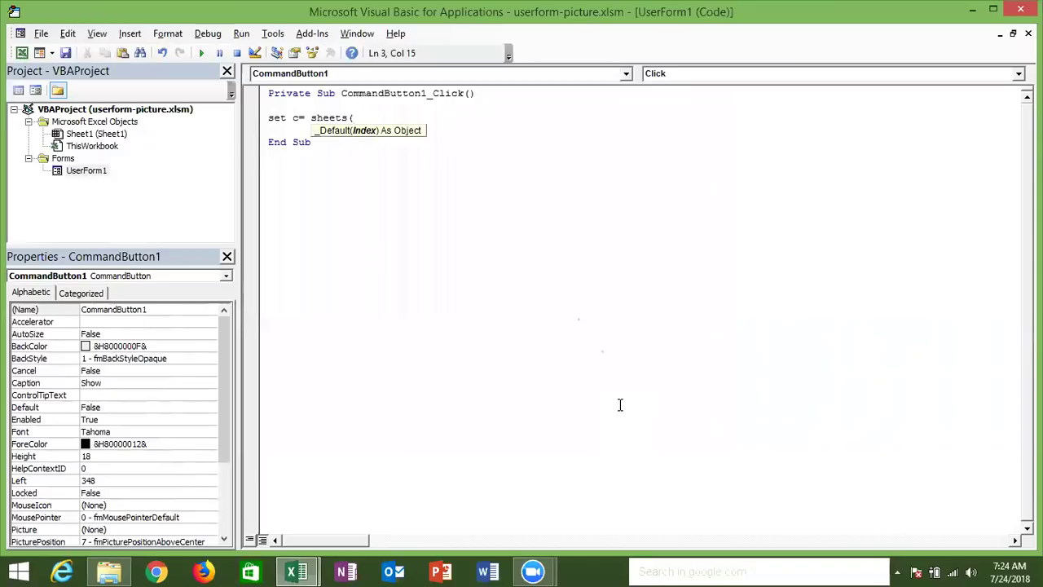
pyautogui.write('"Data")')
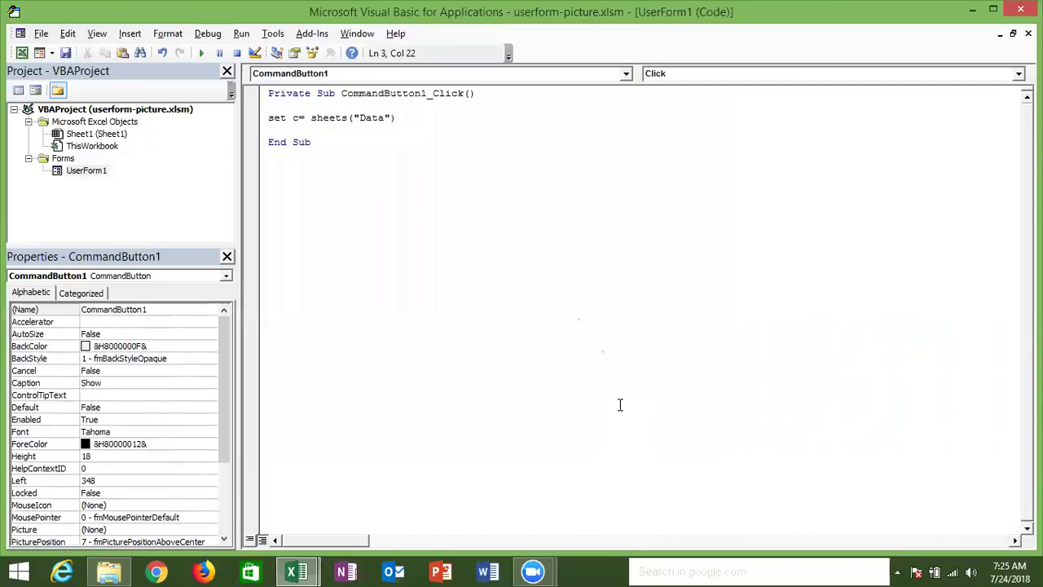
pyautogui.write('.')
pyautogui.write('chartobjects')
pyautogui.write('(1).chart')
pyautogui.press('Return')
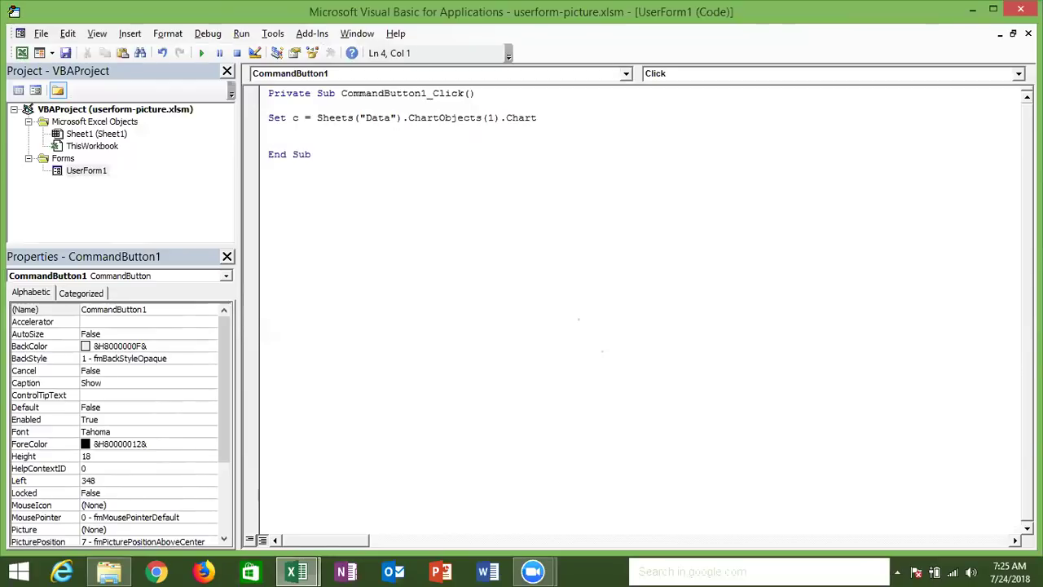
pyautogui.press('Return')
pyautogui.write('fn=')
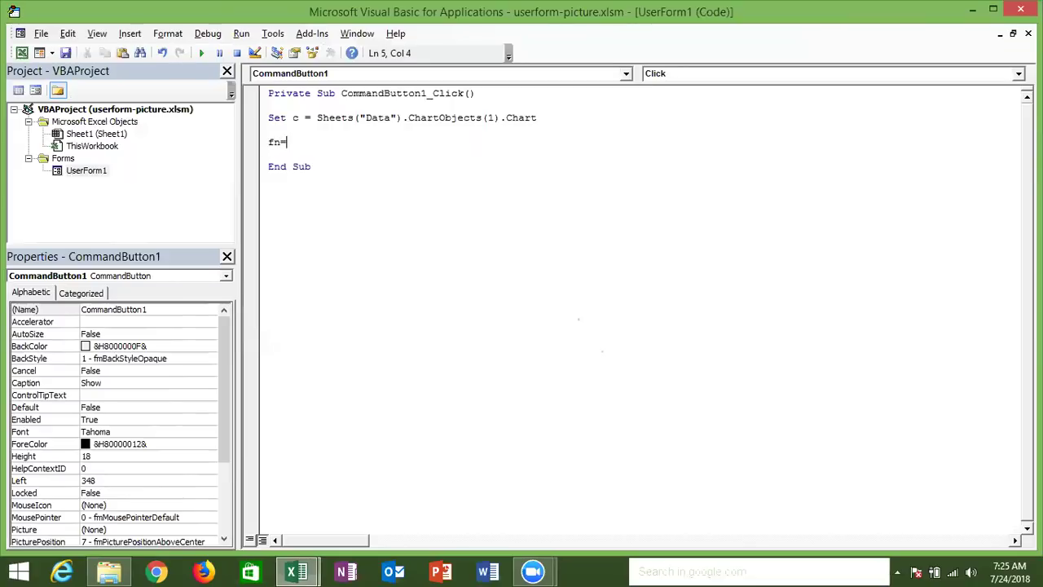
pyautogui.write('activewo')
pyautogui.write('rkbook.')
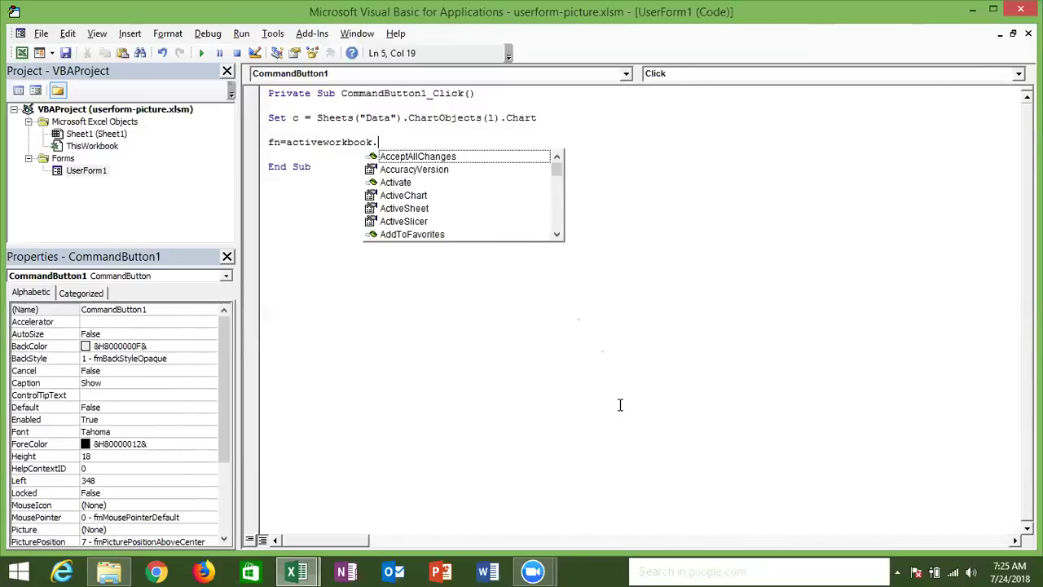
pyautogui.write('path &')
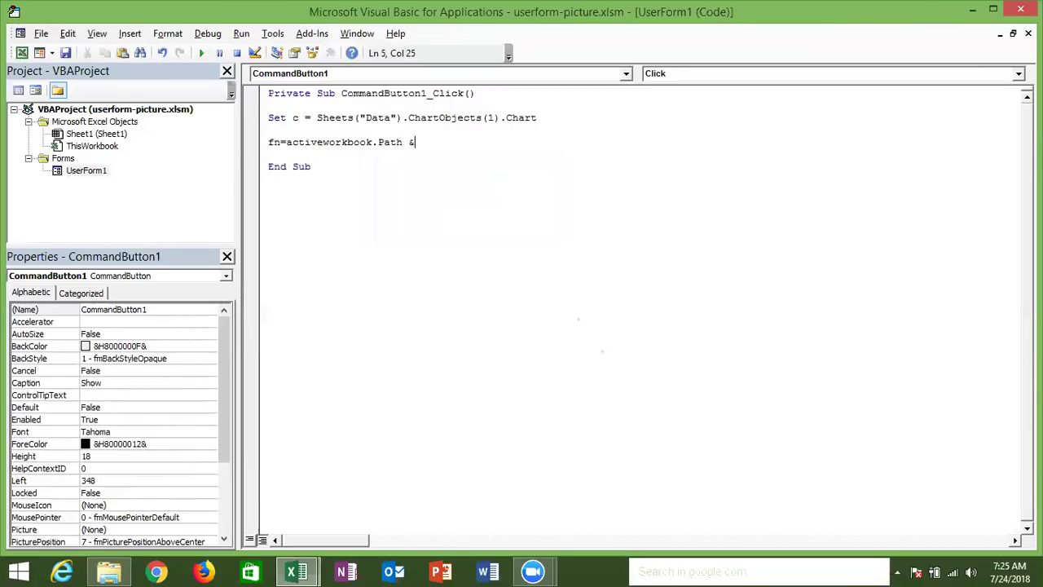
pyautogui.write('"\\')
pyautogui.write('t.gif')
# Add c.Export Filename:=fn, FilterName:="Gif" to the click code
pyautogui.press('Return')
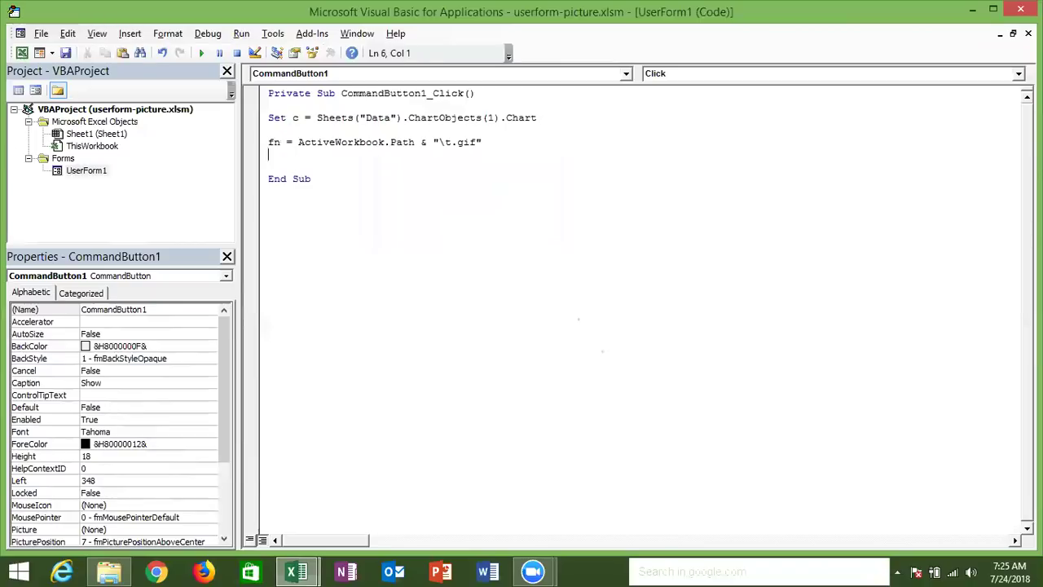
pyautogui.press('Return')
pyautogui.write('c.export')
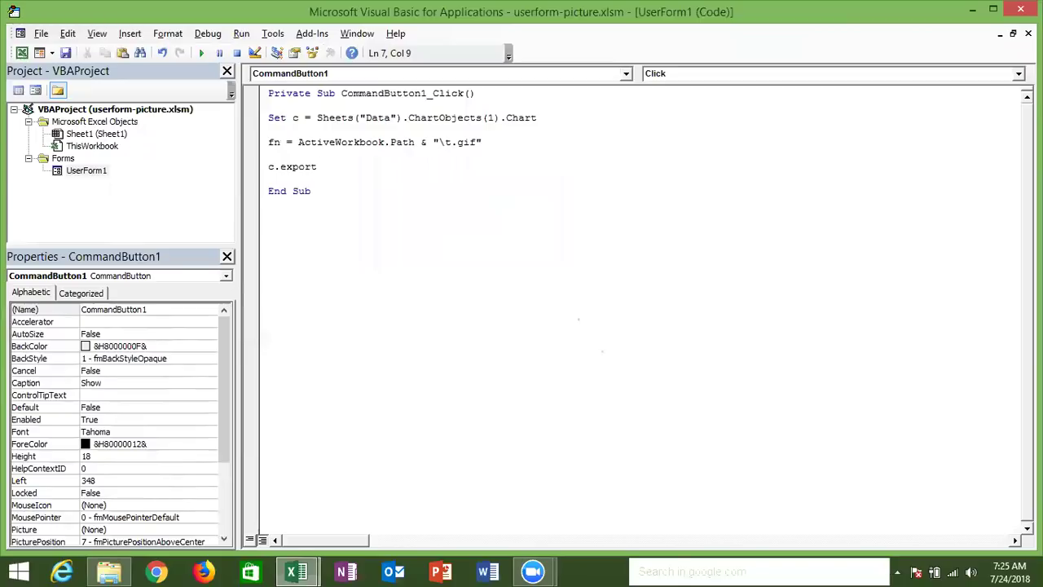
pyautogui.write('fi')
pyautogui.write('lename:=')
pyautogui.write('fn,filter')
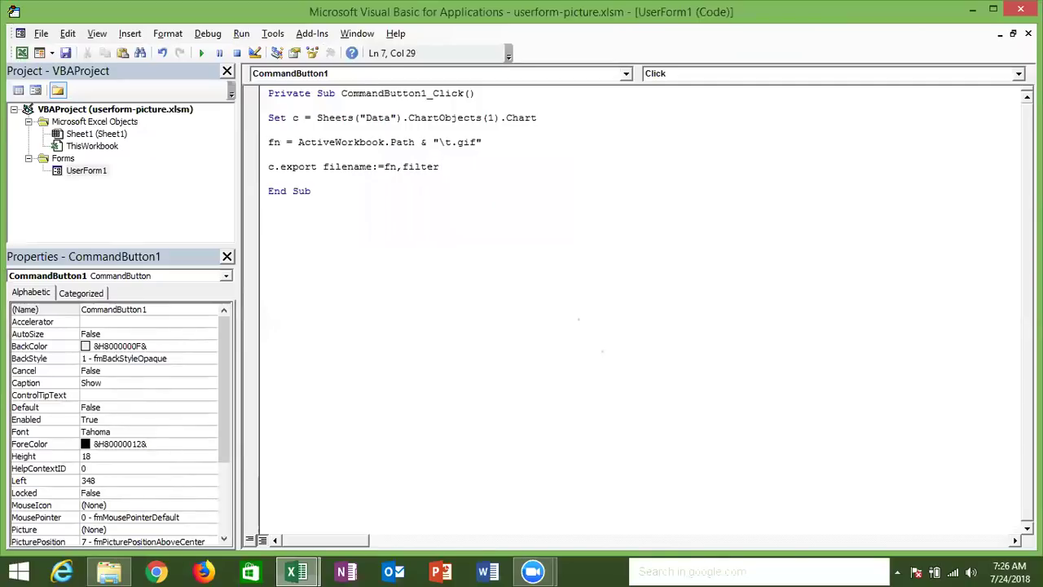
pyautogui.write('n')
pyautogui.write('am')
pyautogui.write('=')
pyautogui.press('BackSpace')
pyautogui.write(':="Gif"')
pyautogui.press('Return')
pyautogui.press('Return')
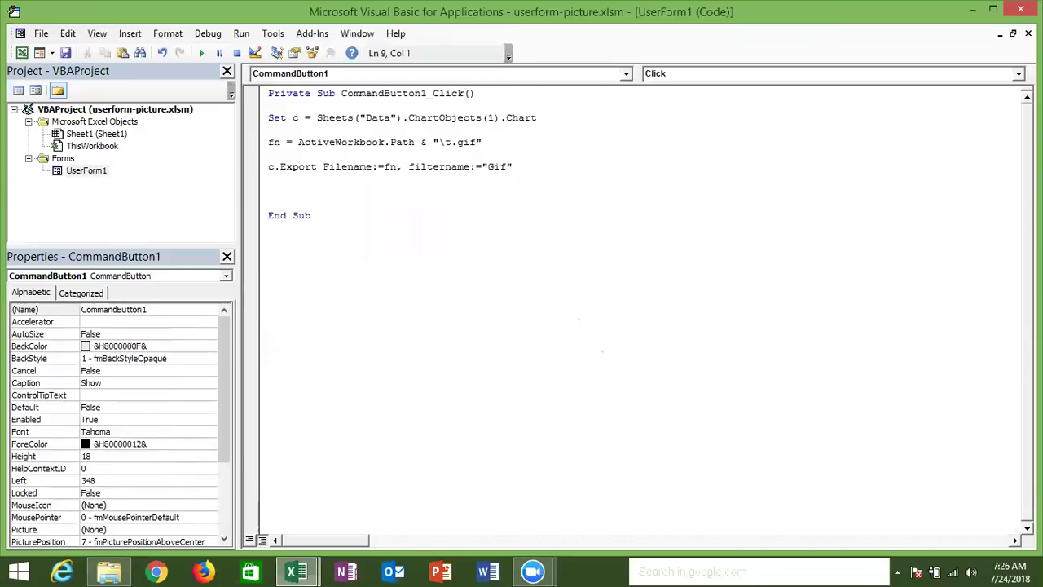
# Add Me.Image1.Picture = LoadPicture(fn), then switch back to the Excel workbook
pyautogui.write('me')
pyautogui.write('.im')
pyautogui.press('Tab')
pyautogui.write('.pi')
pyautogui.press('Tab')
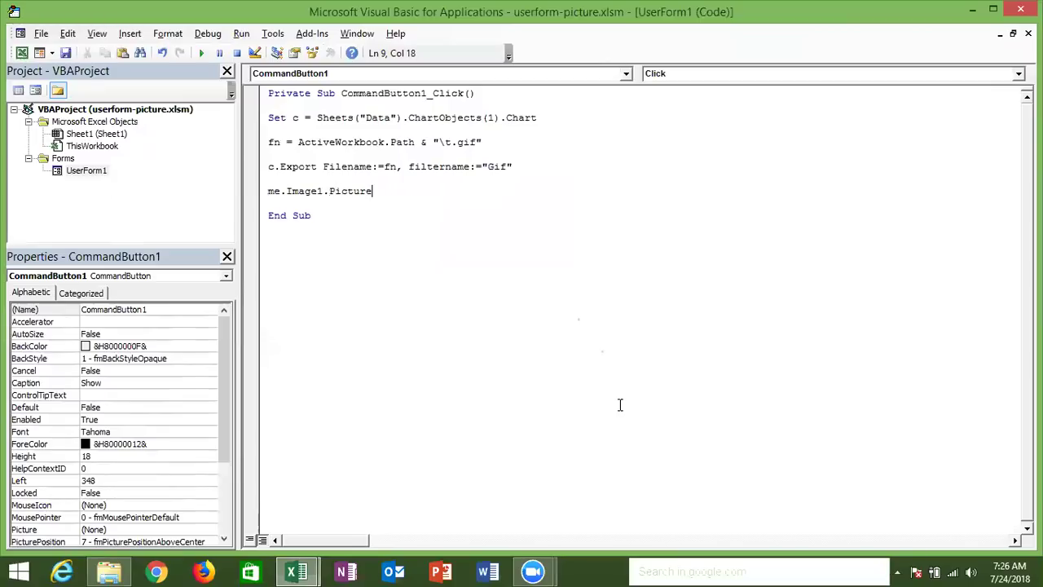
pyautogui.write('=loa')
pyautogui.write('dpicti')
pyautogui.press('BackSpace')
pyautogui.write('ure')
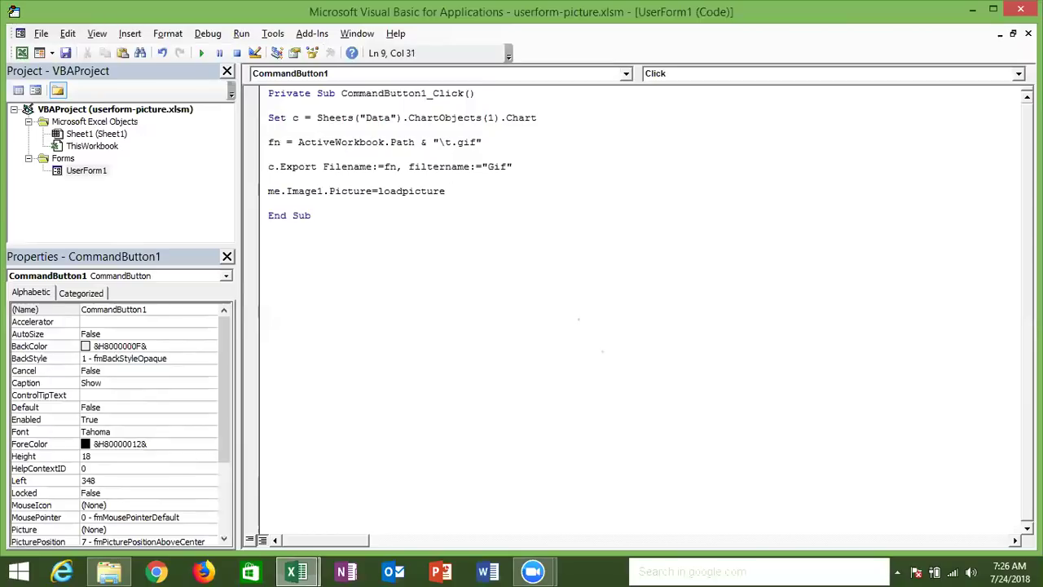
pyautogui.press('BackSpace')
pyautogui.write('(')
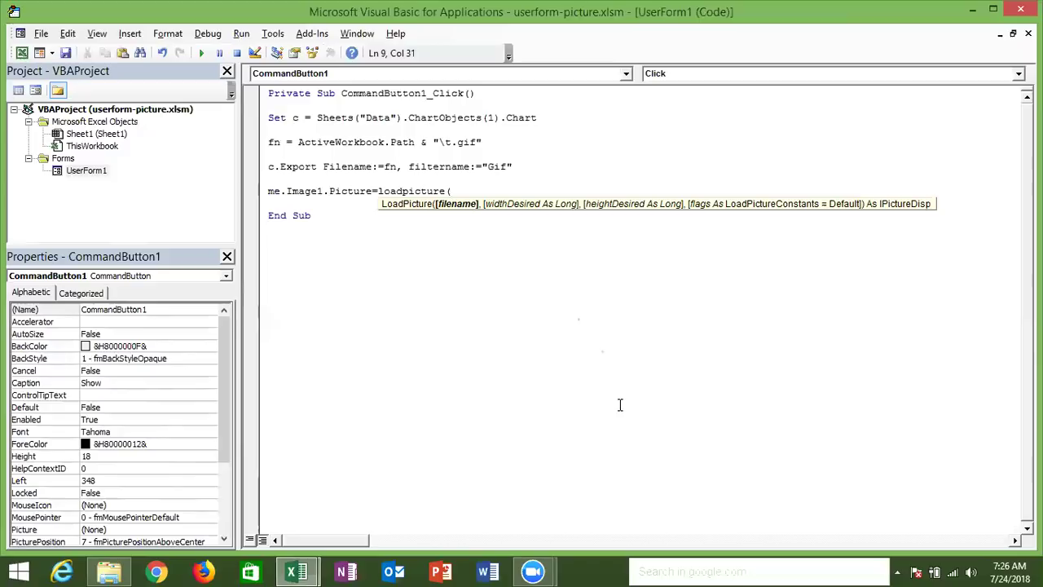
pyautogui.write('fn')
pyautogui.write(')')
pyautogui.click(552, 342)
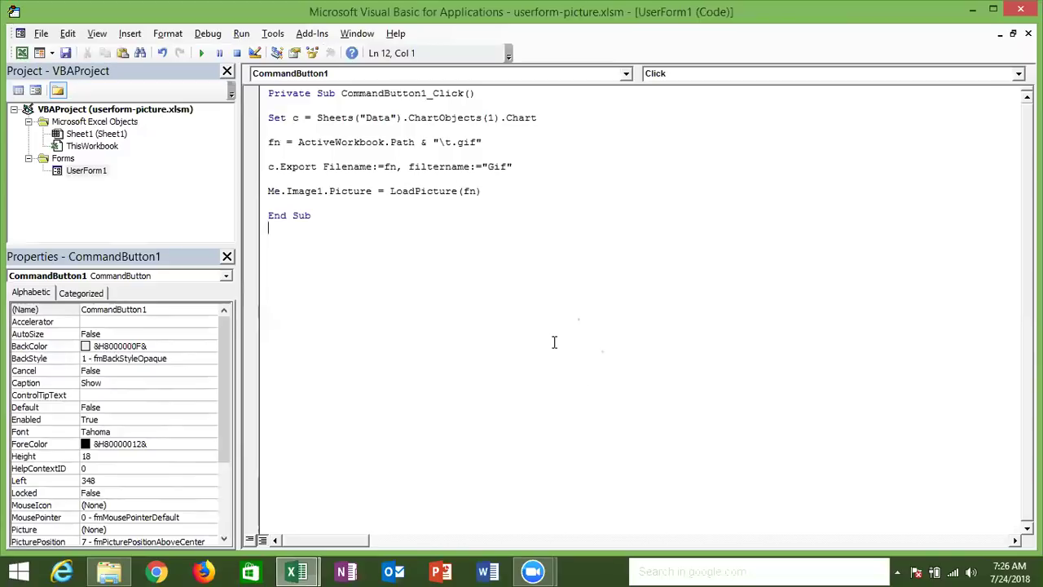
pyautogui.hotkey('alt', 'F11')
# Enter Name and a person's name in A1:A2, and months Jan through Jul across B1:H1
pyautogui.hotkey('ctrl', 'Home')
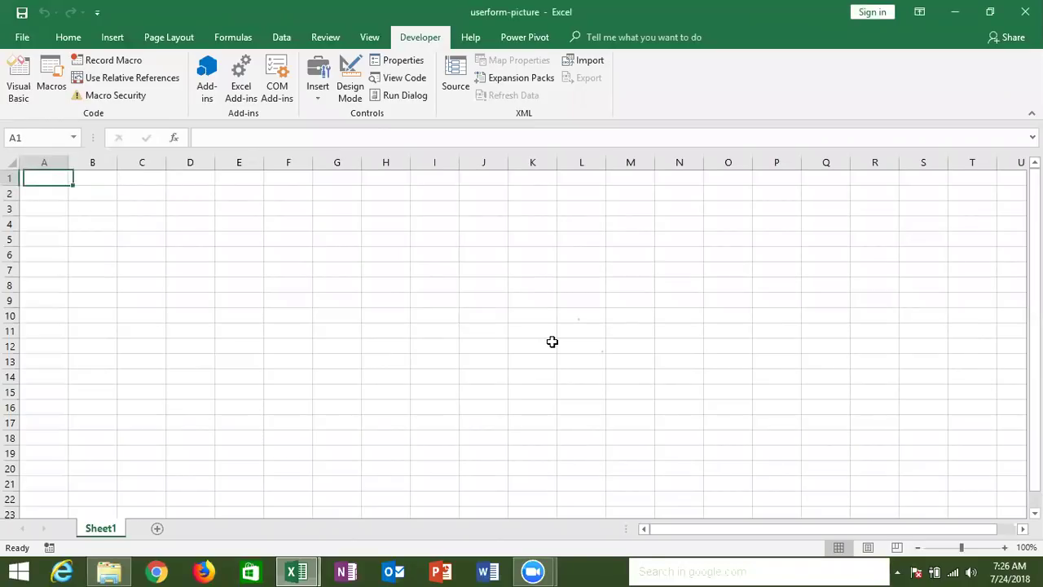
pyautogui.write('Name')
pyautogui.press('Return')
pyautogui.write('Puja')
pyautogui.press('Tab')
pyautogui.press('Up')
pyautogui.write('Jan')
pyautogui.press('Return')
pyautogui.press('Up')
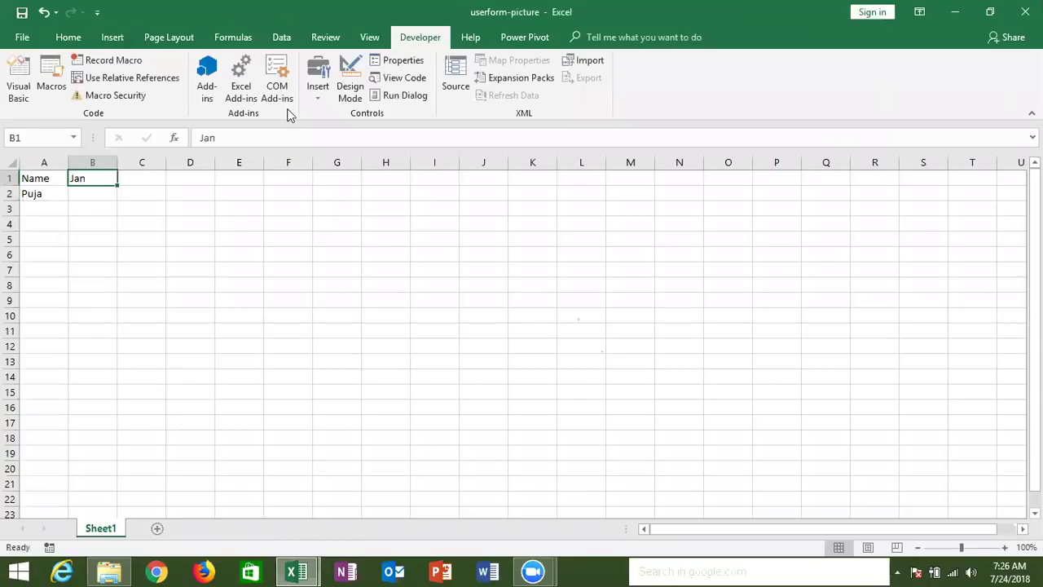
pyautogui.moveTo(116, 185); pyautogui.dragTo(396, 185)
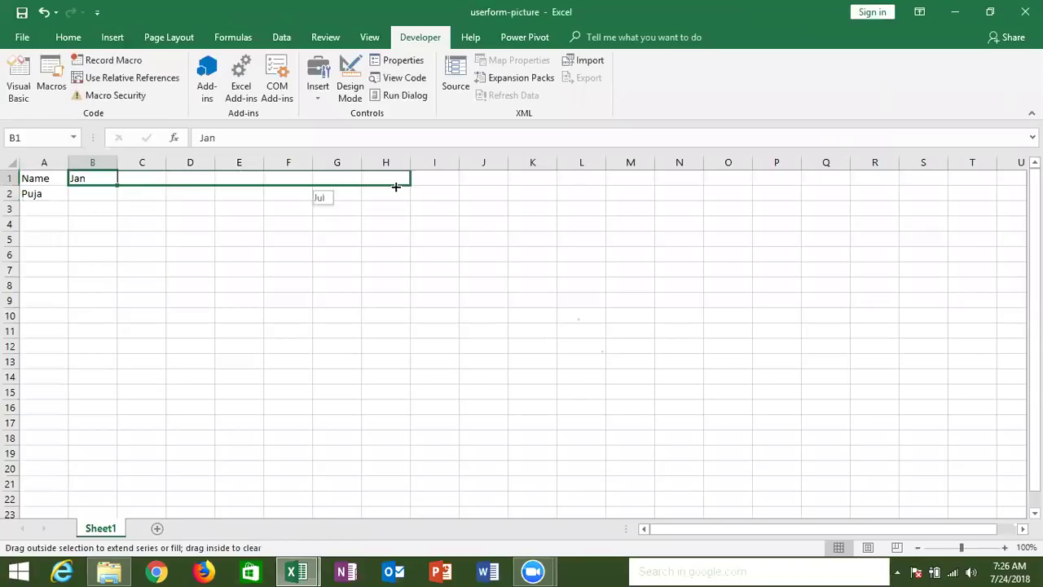
# Enter the values 85, 96, 45, 5, 65, 96, 36 in B2:H2
pyautogui.click(84, 194)
pyautogui.press('Return')
pyautogui.press('Right')
pyautogui.press('Right')
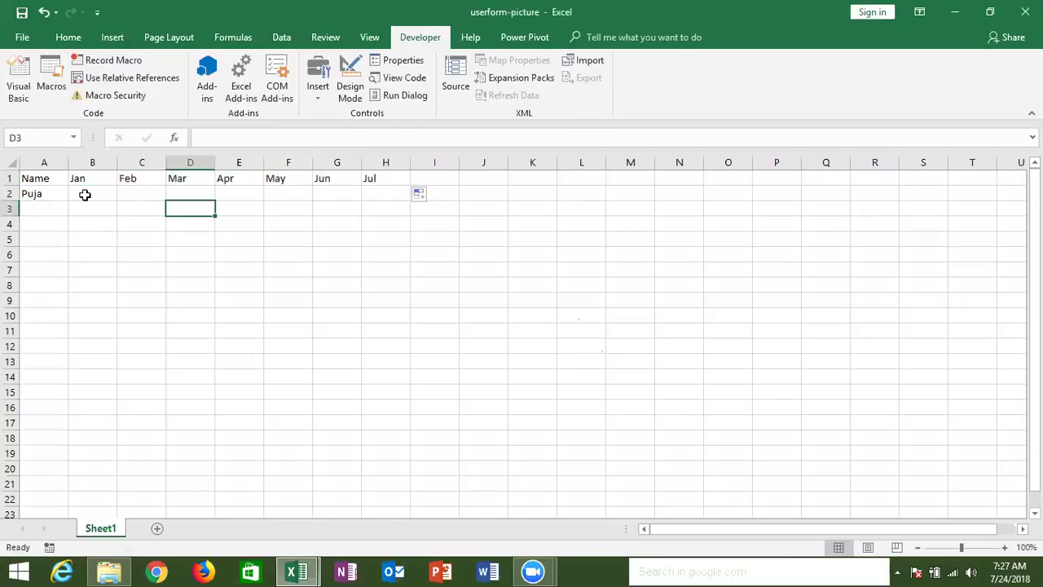
pyautogui.press('Up')
pyautogui.press('Left')
pyautogui.press('Left')
pyautogui.write('85')
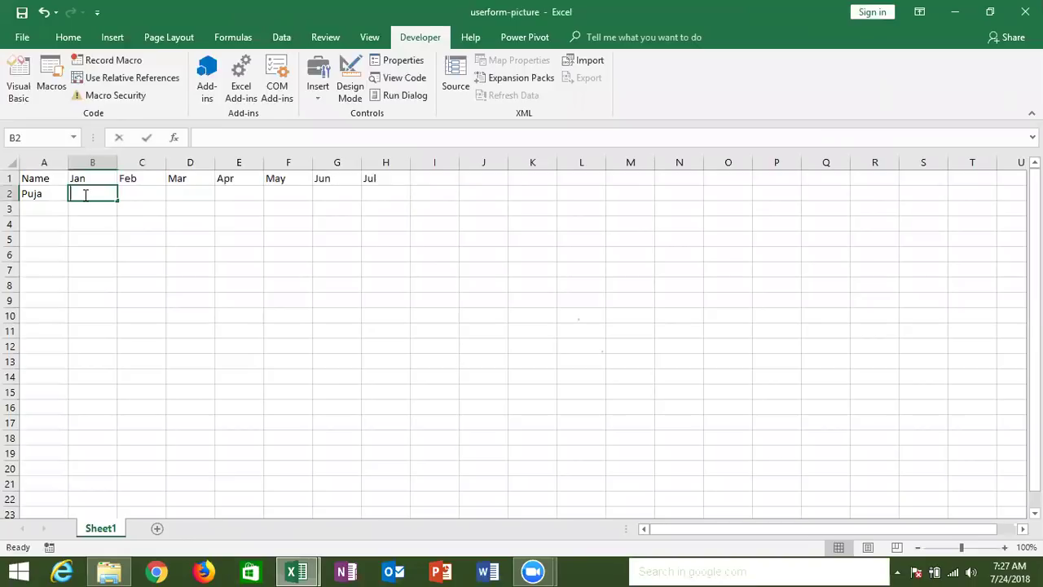
pyautogui.press('Tab')
pyautogui.write('96')
pyautogui.press('Tab')
pyautogui.write('45')
pyautogui.press('Tab')
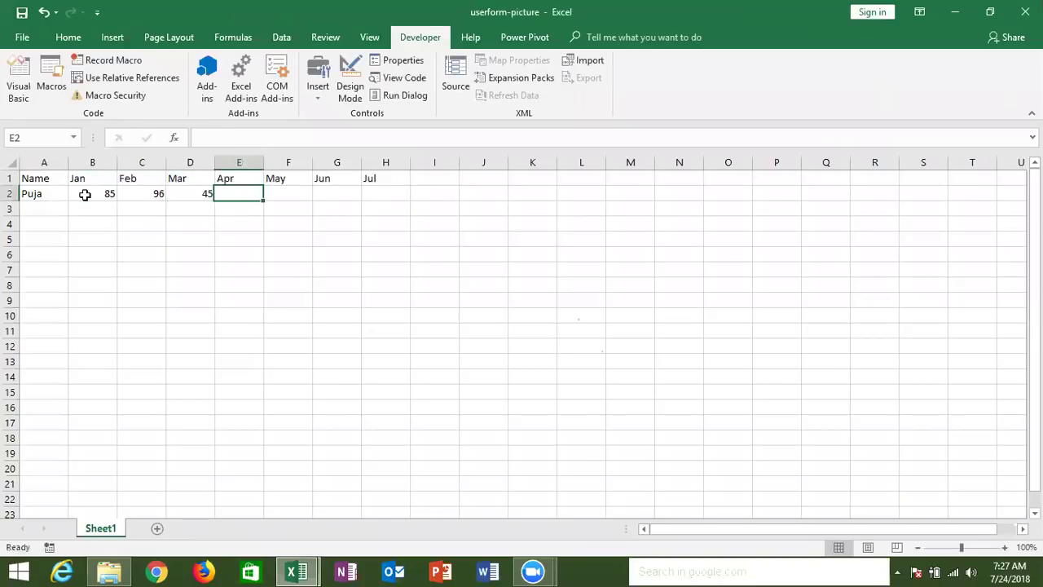
pyautogui.write('5')
pyautogui.press('Tab')
pyautogui.write('65')
pyautogui.press('Tab')
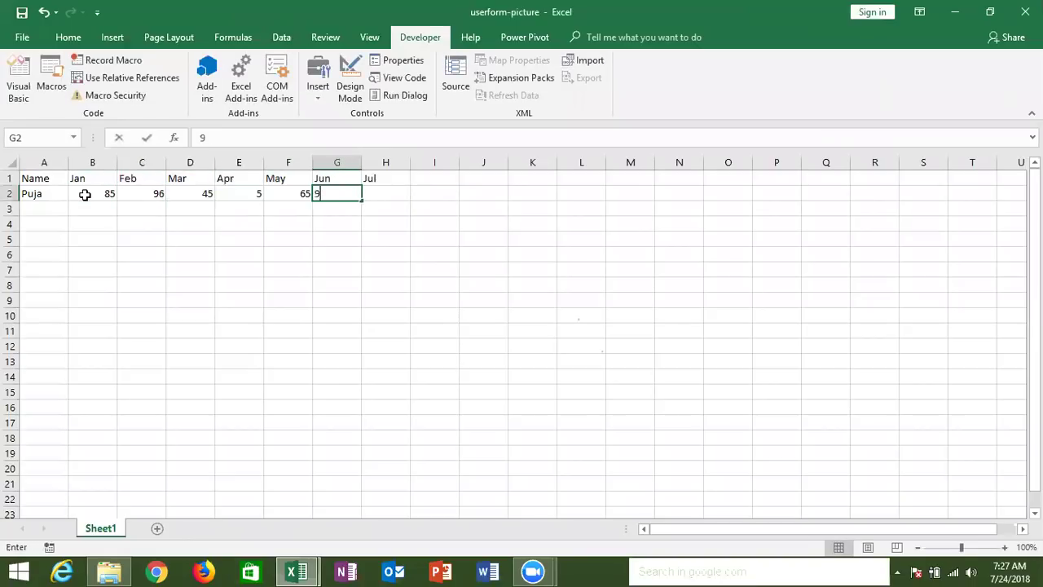
pyautogui.write('96')
pyautogui.press('Tab')
pyautogui.write('36')
pyautogui.press('Tab')
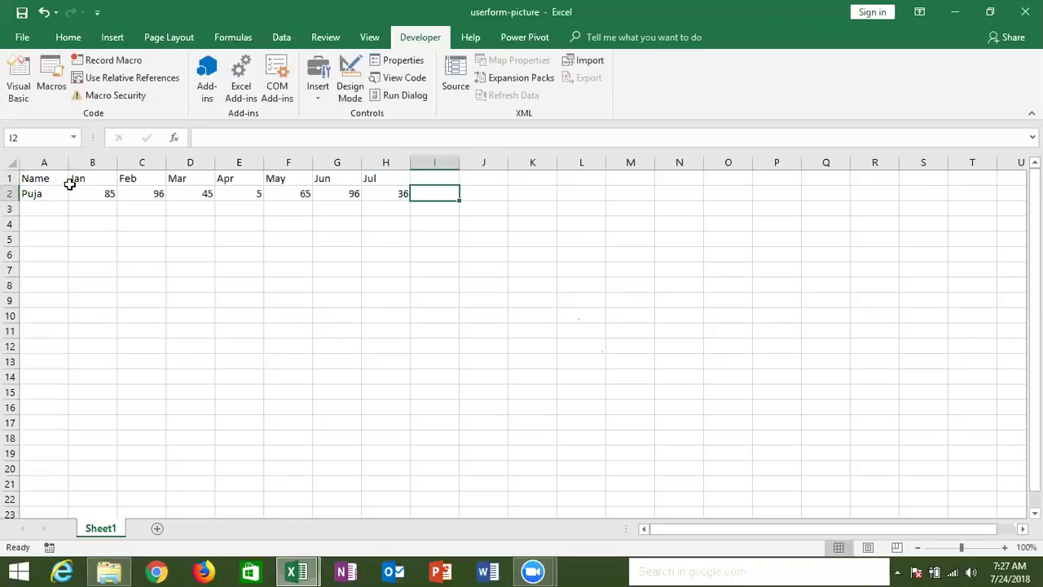
# Insert a clustered column chart of A1:H2 and nudge it into place
pyautogui.moveTo(37, 178); pyautogui.dragTo(380, 193)
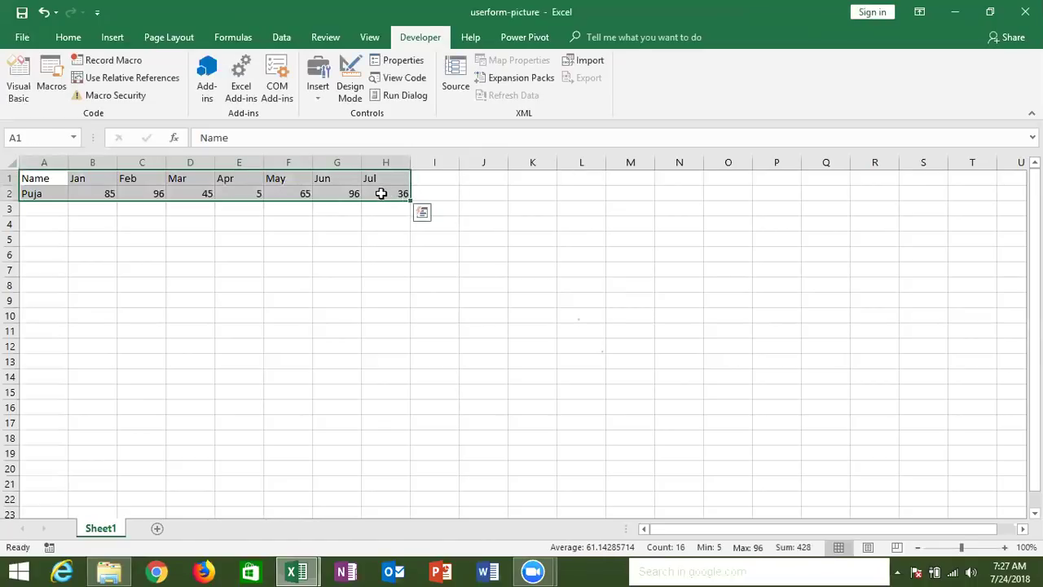
pyautogui.click(110, 37)
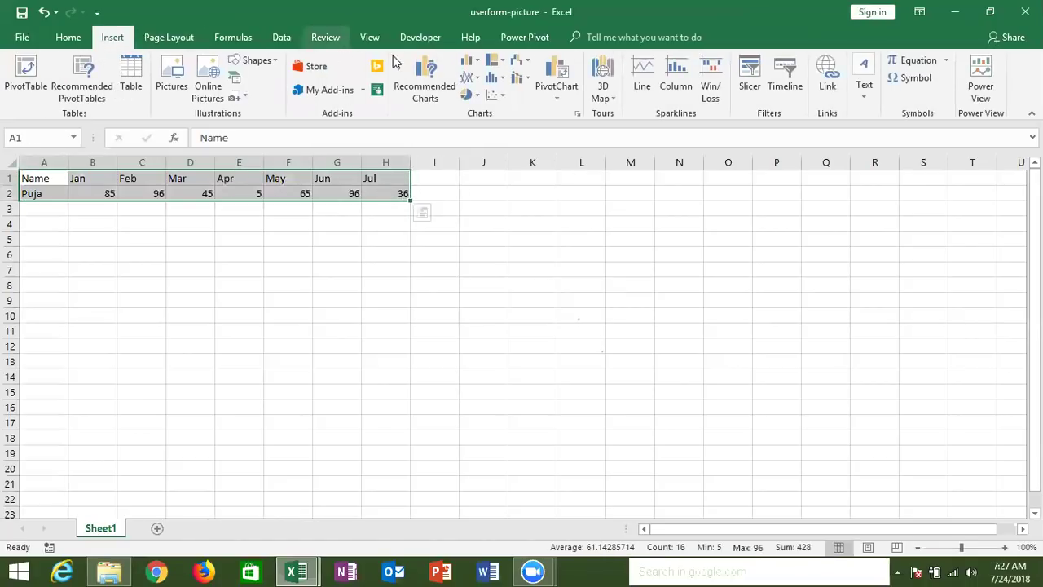
pyautogui.click(497, 80)
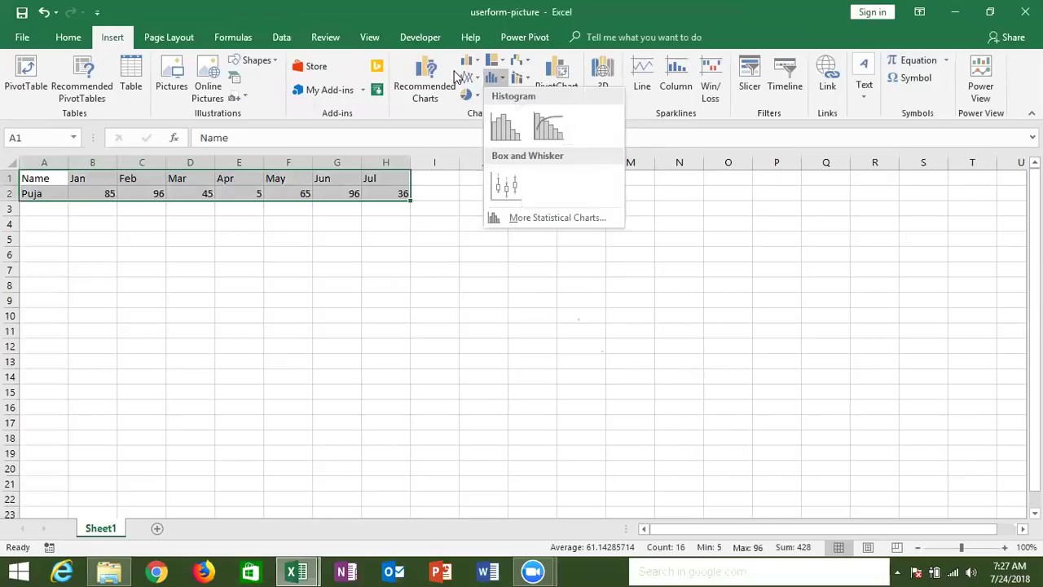
pyautogui.click(472, 62)
pyautogui.click(481, 106)
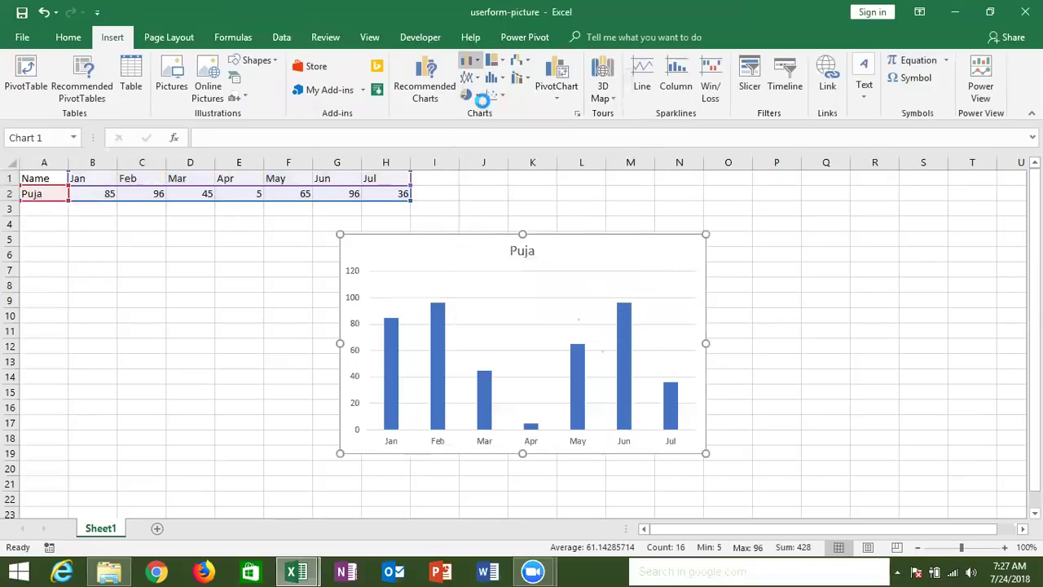
pyautogui.moveTo(410, 256); pyautogui.dragTo(381, 248)
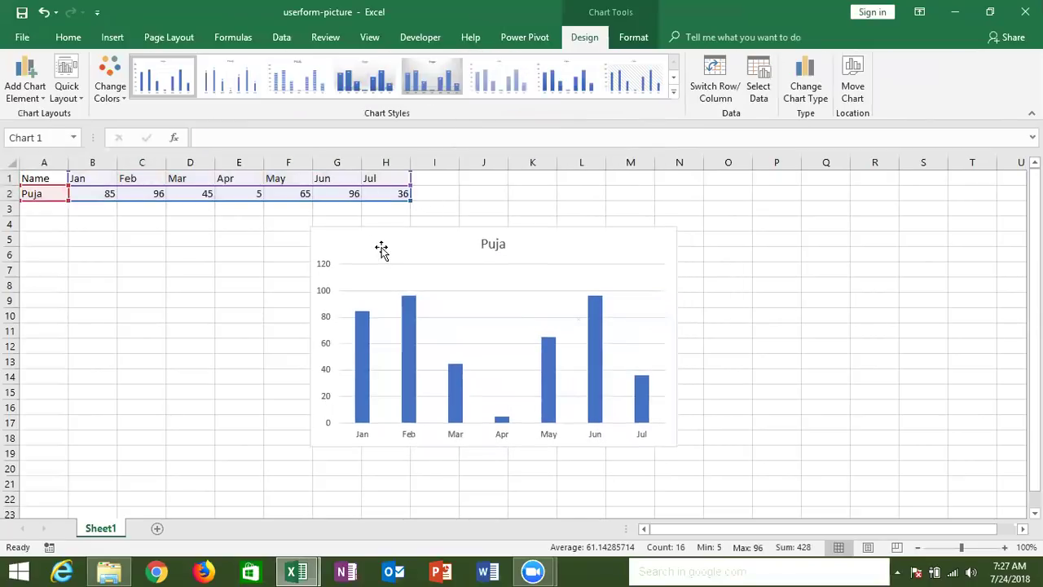
pyautogui.click(776, 385)
# Open UserForm1's design and rename the Sheet1 worksheet to Data
pyautogui.hotkey('alt', 'F11')
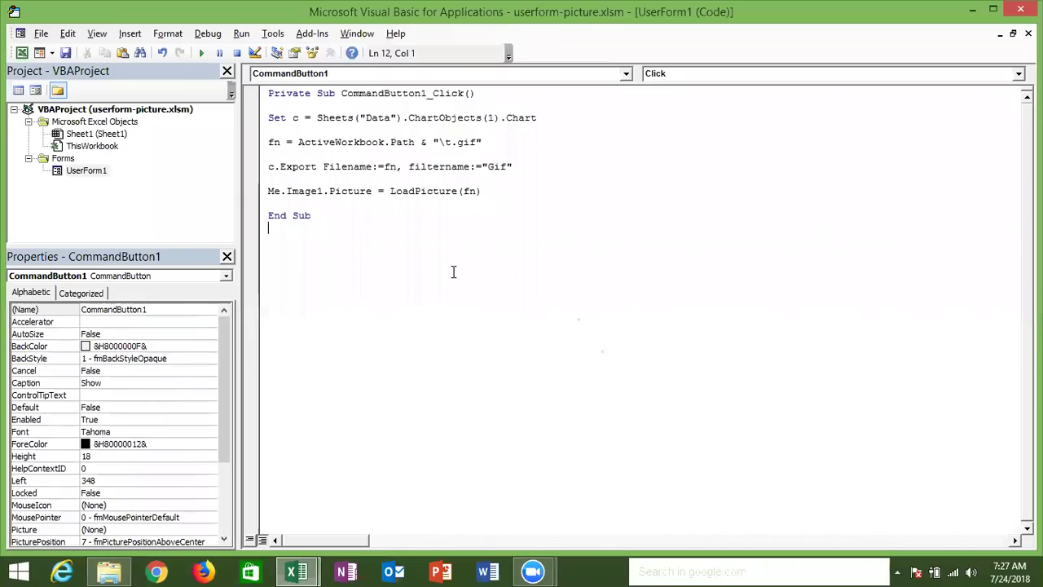
pyautogui.click(98, 171)
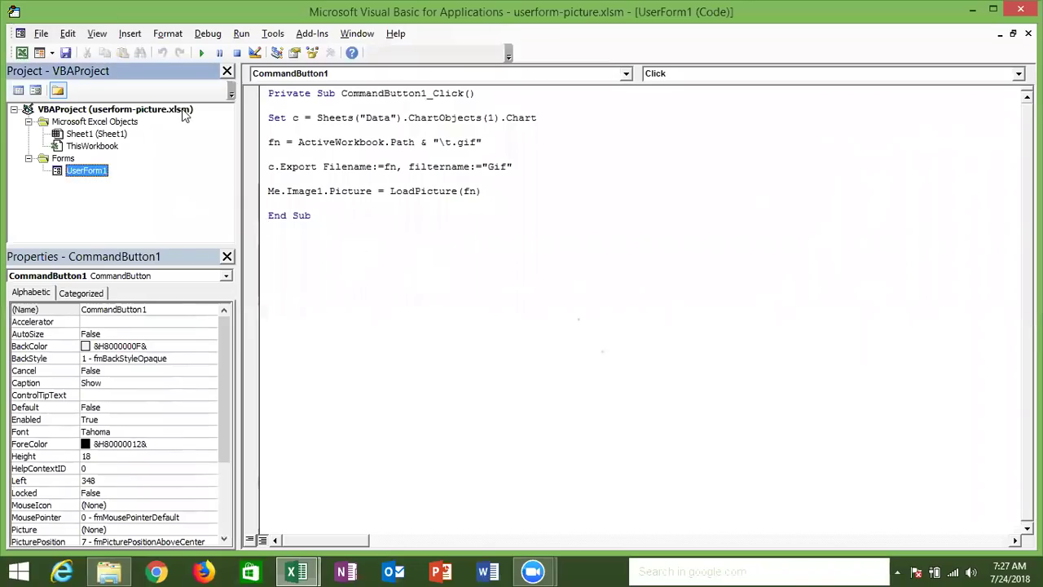
pyautogui.hotkey('alt', 'F11')
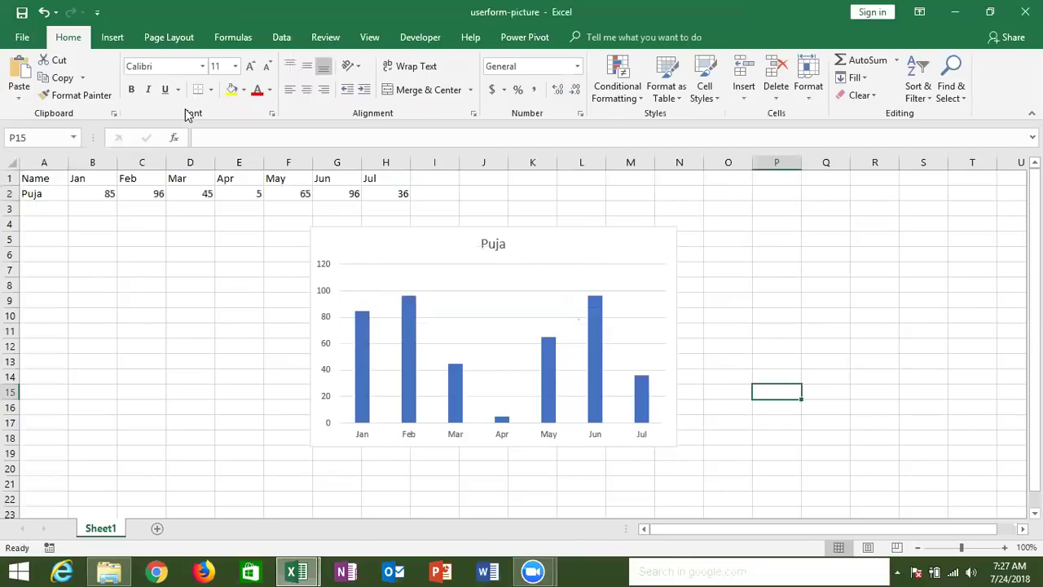
pyautogui.hotkey('alt', 'F11')
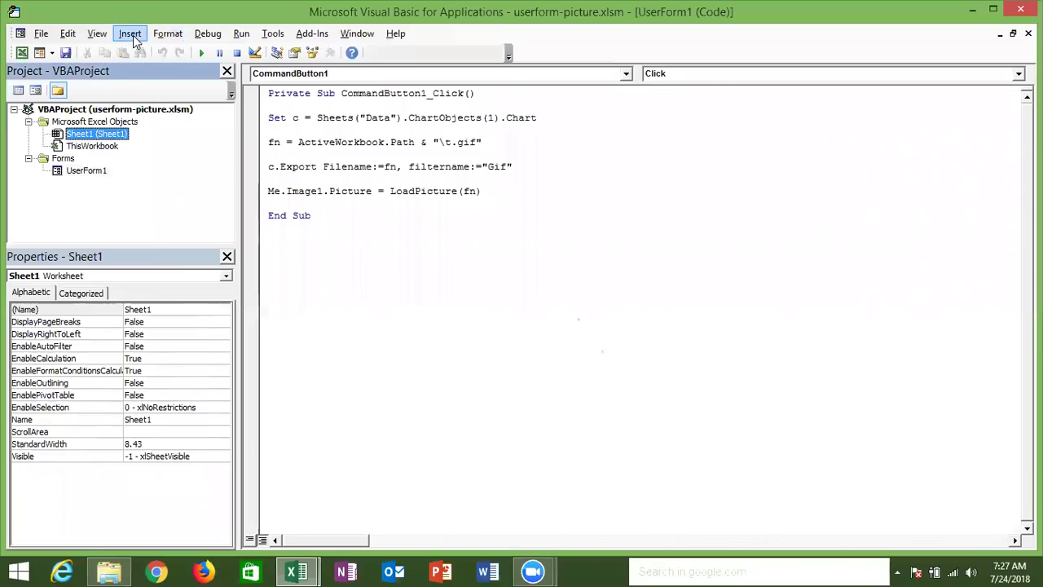
pyautogui.doubleClick(100, 174)
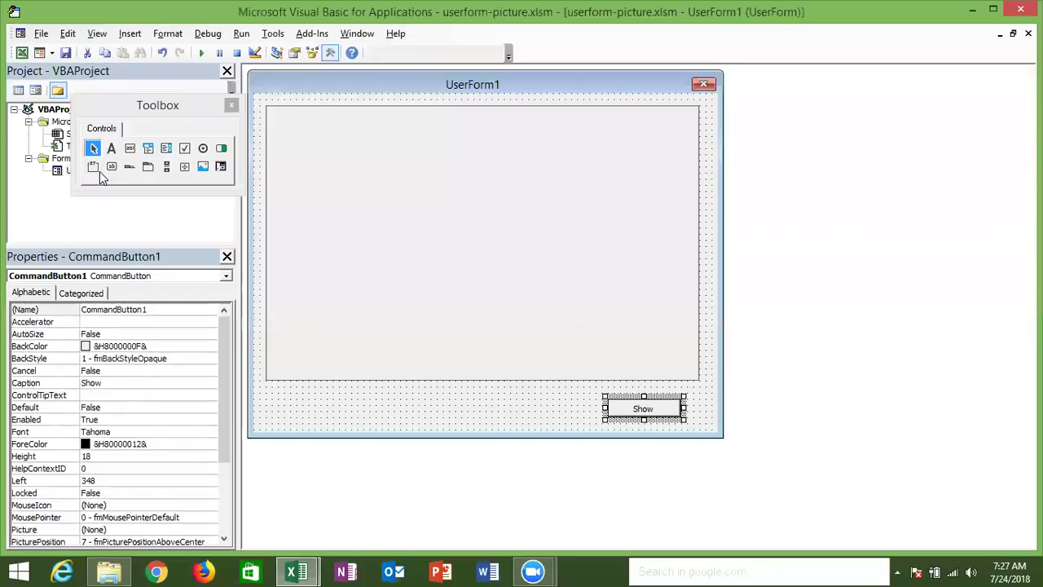
pyautogui.hotkey('alt', 'F11')
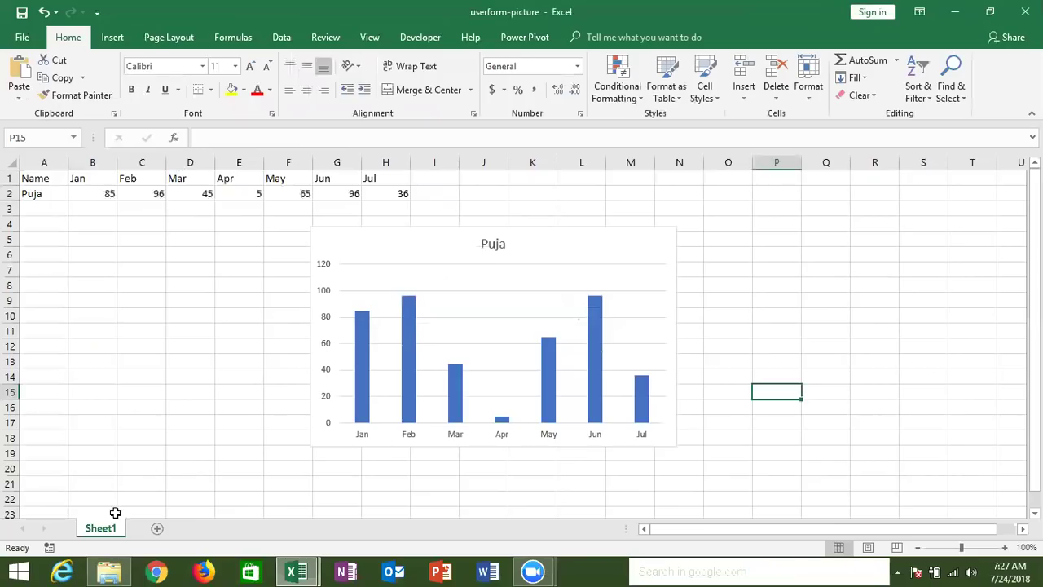
pyautogui.doubleClick(103, 529)
pyautogui.write('Data')
pyautogui.click(137, 454)
# Run UserForm1, click Show to display the column chart, then close the form
pyautogui.hotkey('alt', 'F11')
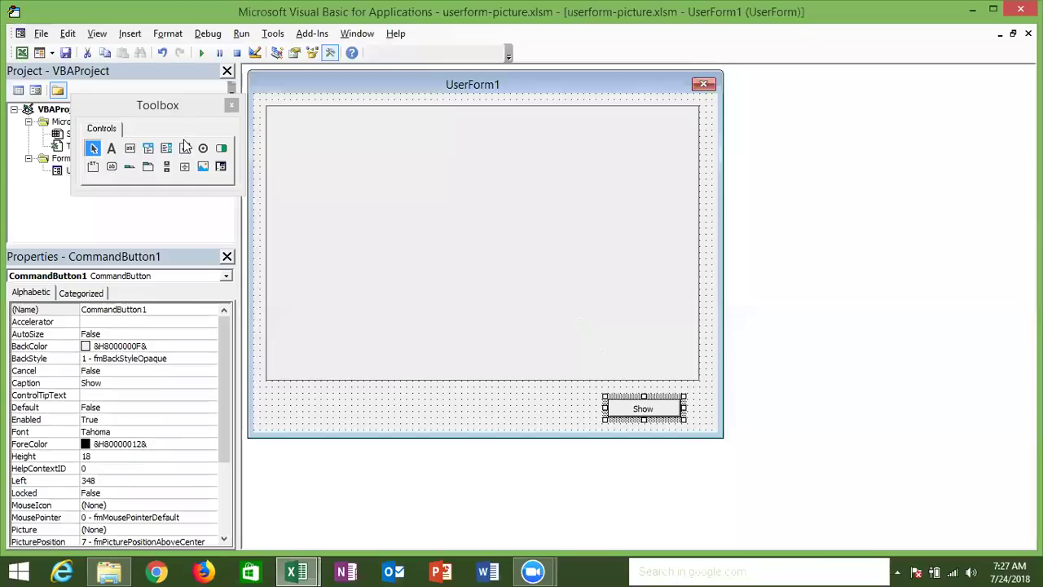
pyautogui.click(204, 53)
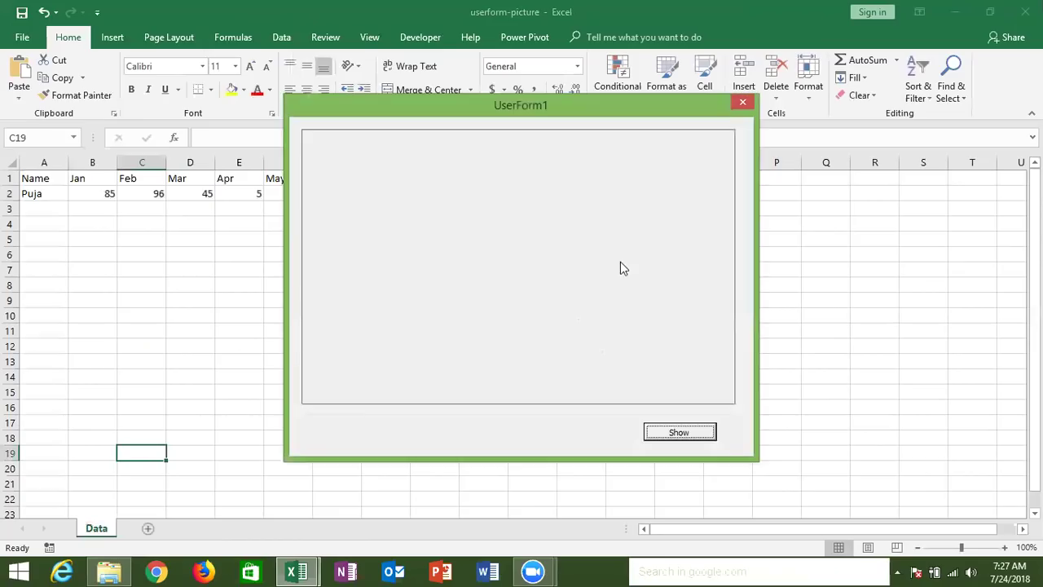
pyautogui.click(697, 440)
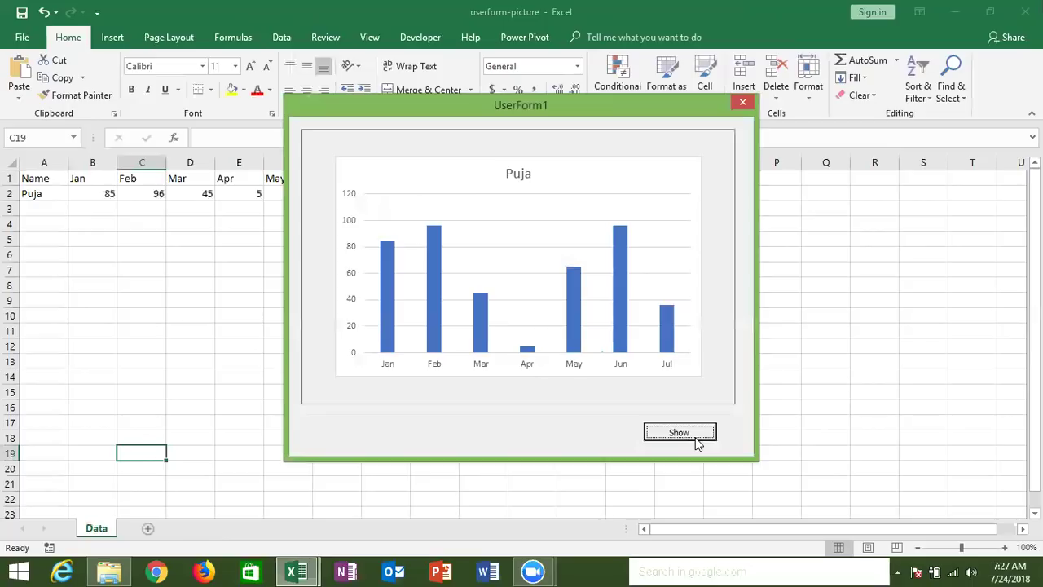
pyautogui.click(743, 104)
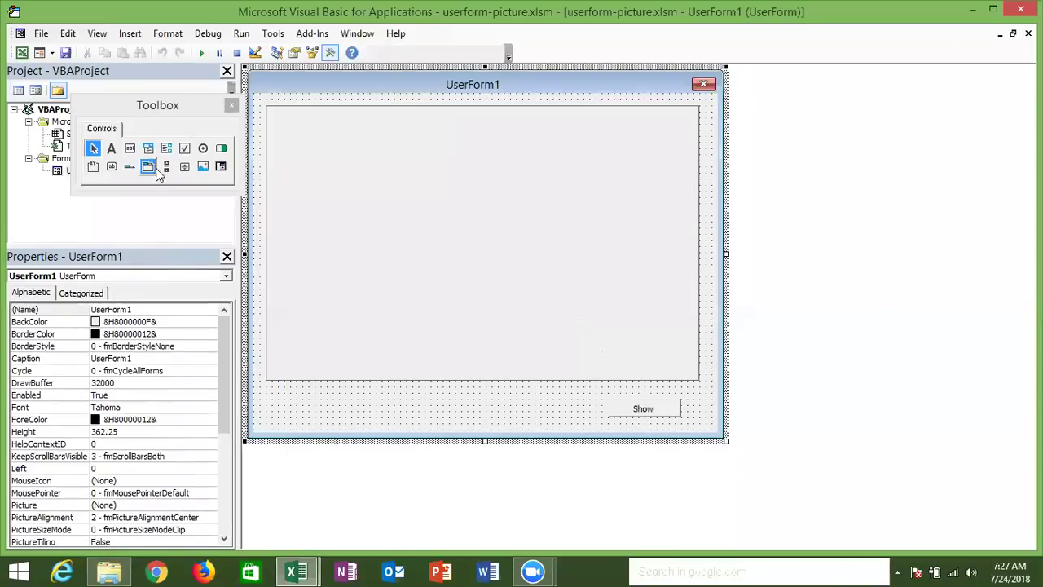
# Draw an option button at the form's lower left and caption it 'Line'
pyautogui.click(202, 149)
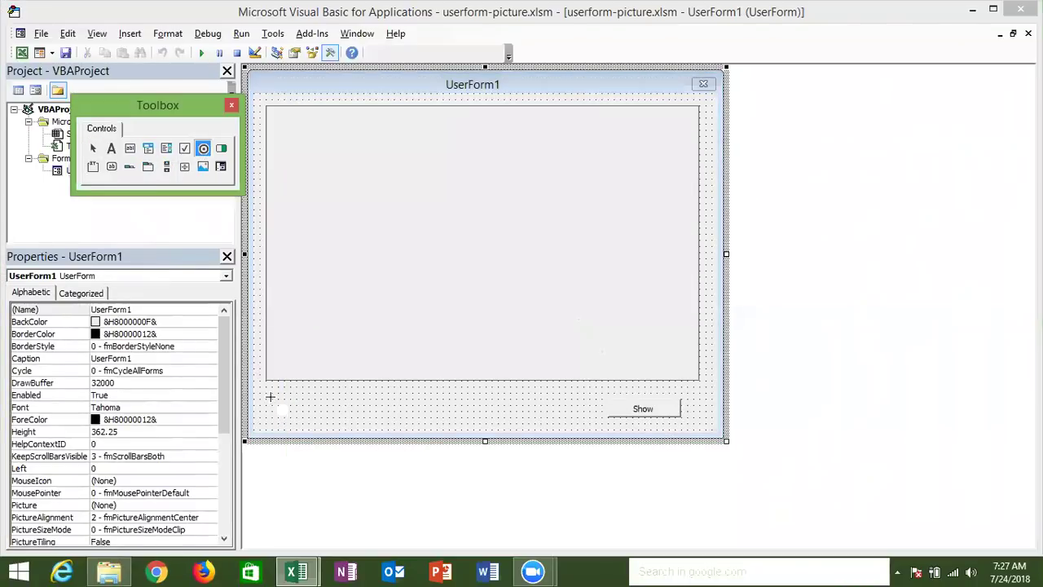
pyautogui.moveTo(272, 391); pyautogui.dragTo(341, 414)
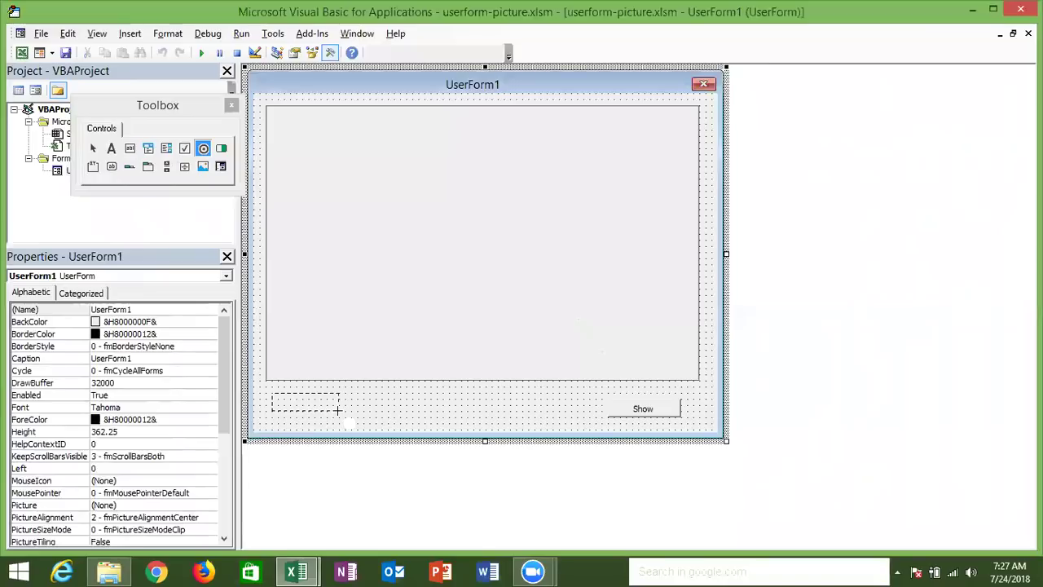
pyautogui.click(330, 408)
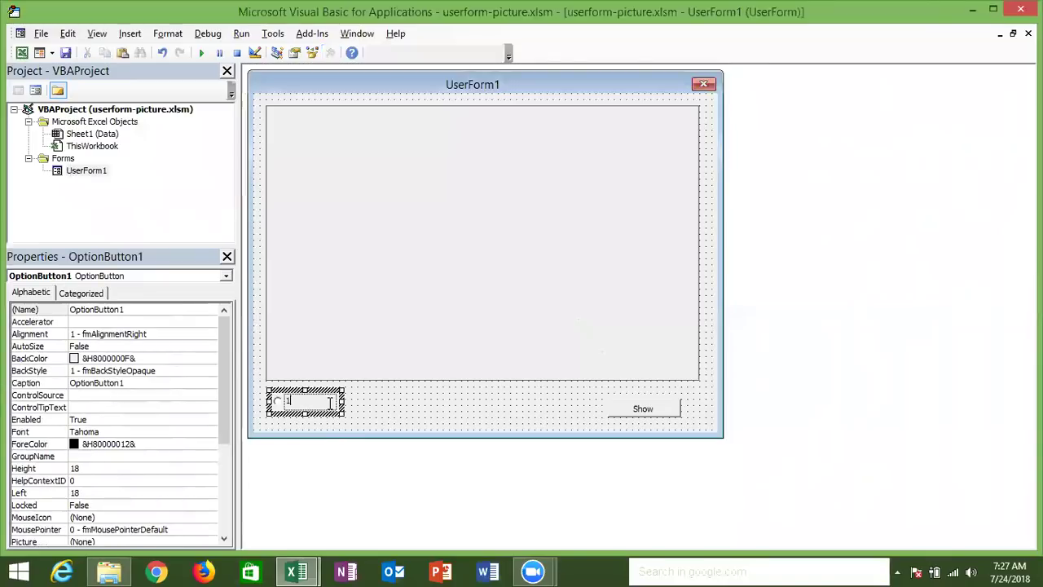
pyautogui.moveTo(330, 402); pyautogui.dragTo(285, 401)
pyautogui.press('BackSpace')
pyautogui.write('Line')
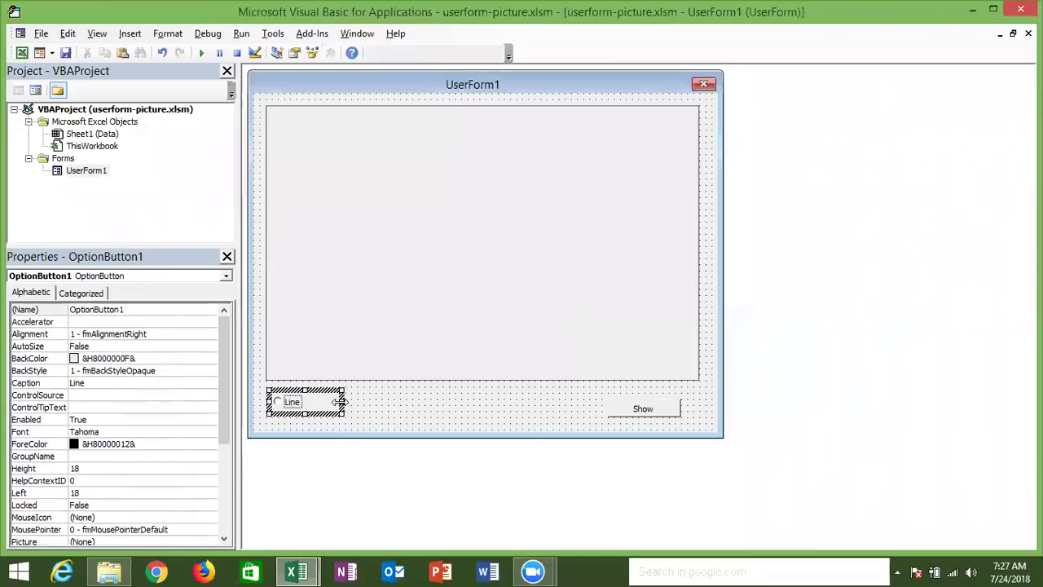
pyautogui.click(367, 414)
pyautogui.click(318, 405)
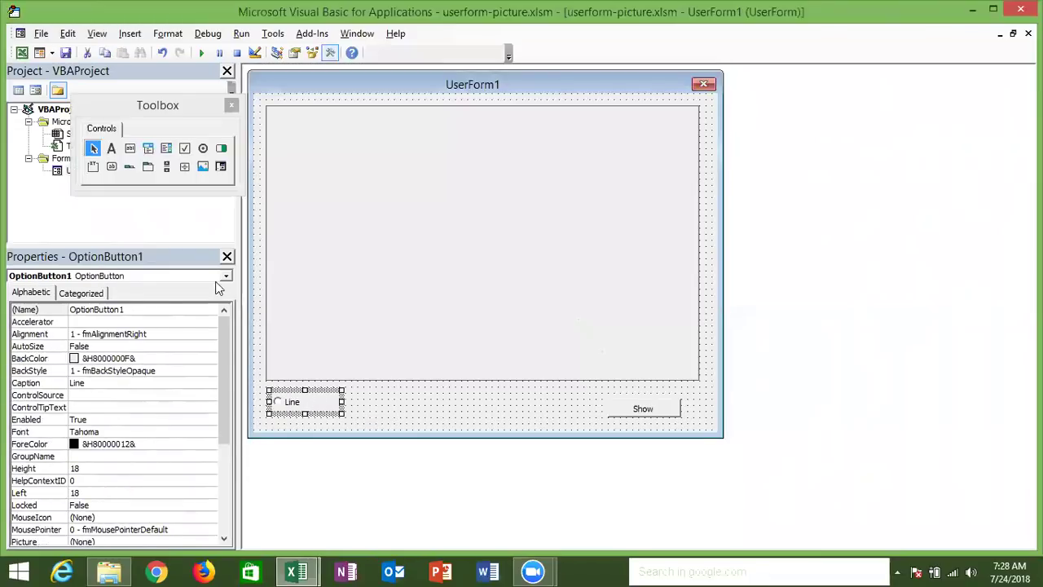
# Draw a second option button beside it captioned 'Column' and nudge it slightly lower
pyautogui.click(203, 147)
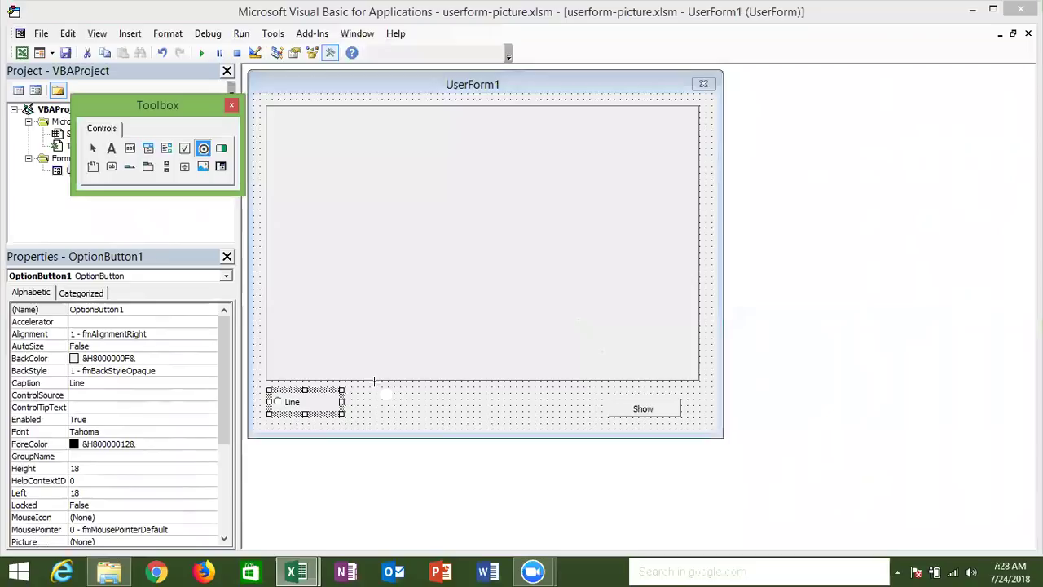
pyautogui.moveTo(356, 387); pyautogui.dragTo(440, 412)
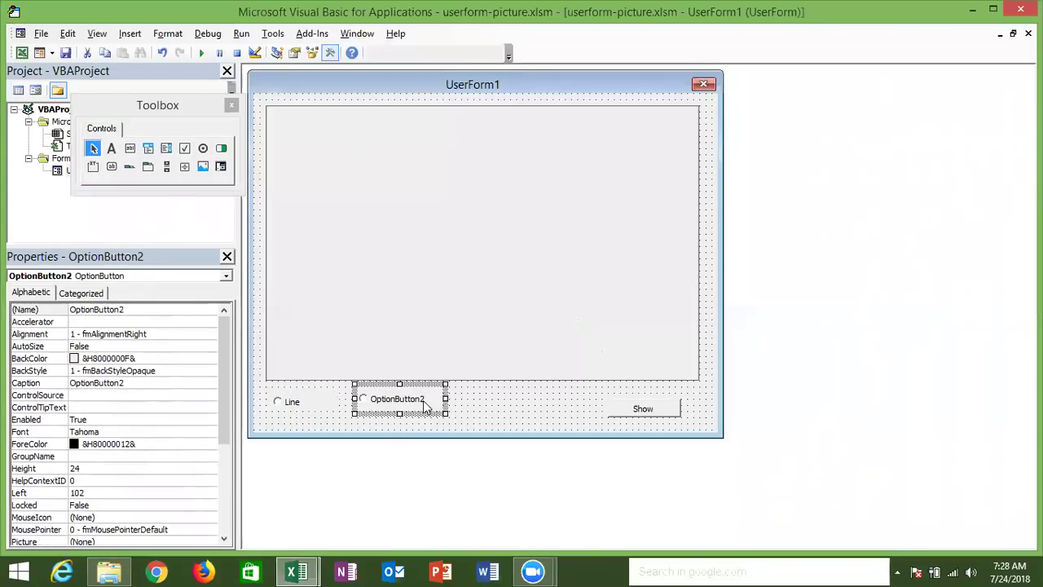
pyautogui.click(423, 405)
pyautogui.press('BackSpace')
pyautogui.press('BackSpace')
pyautogui.press('BackSpace')
pyautogui.press('BackSpace')
pyautogui.press('BackSpace')
pyautogui.press('BackSpace')
pyautogui.write('Column')
pyautogui.click(472, 409)
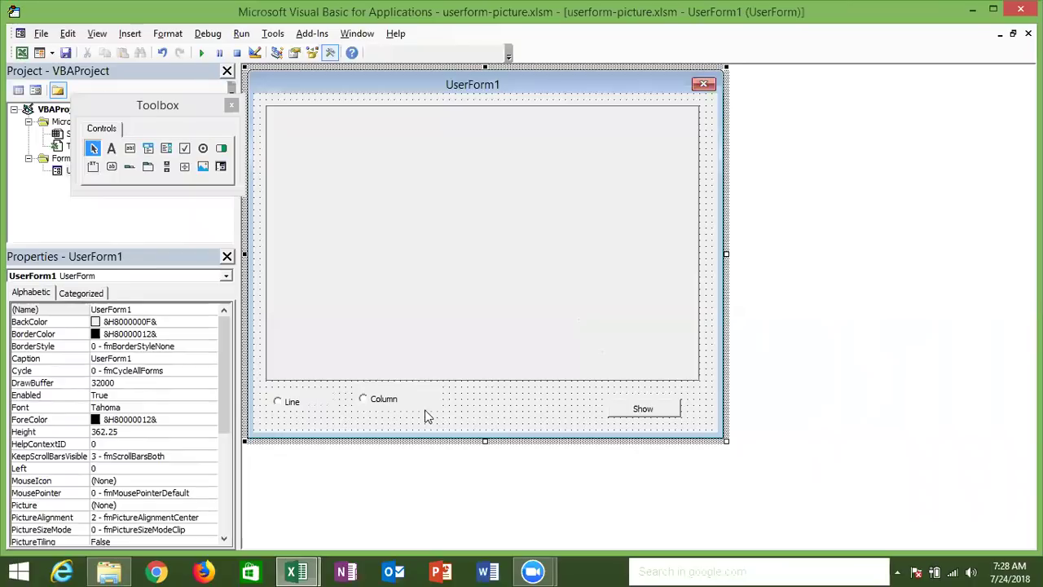
pyautogui.click(425, 412)
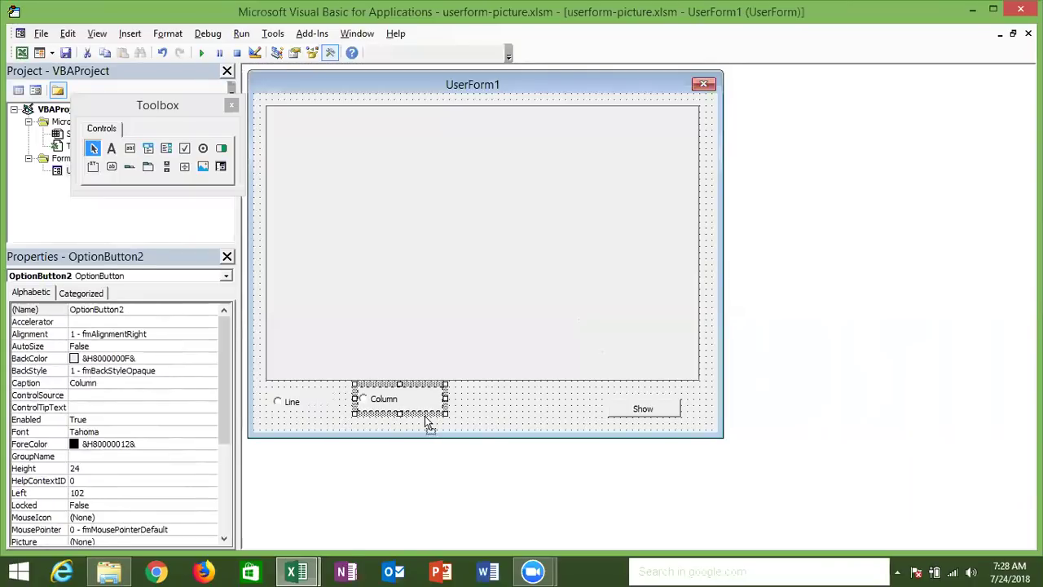
pyautogui.moveTo(427, 413); pyautogui.dragTo(429, 419)
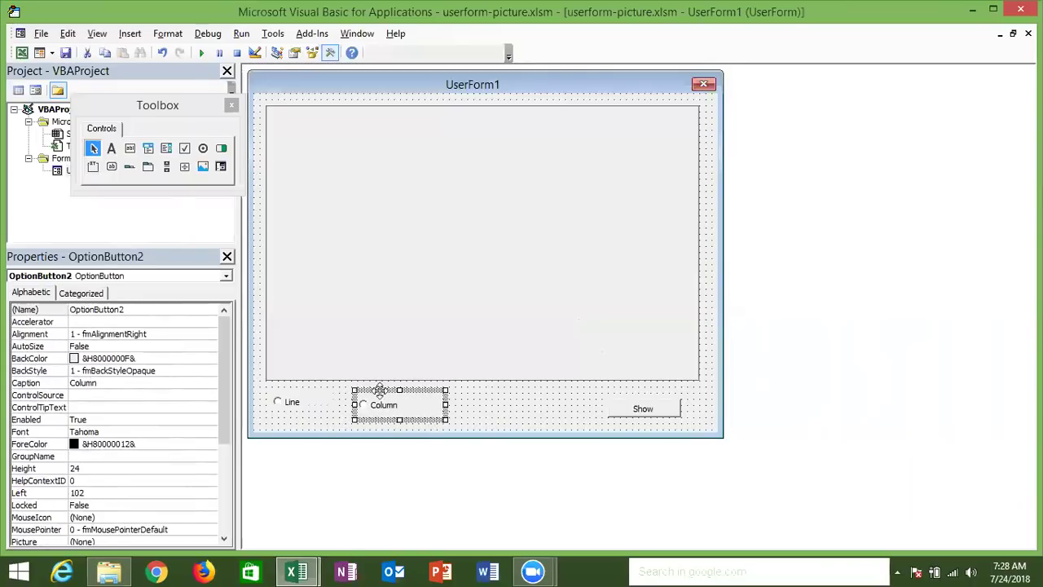
pyautogui.click(451, 416)
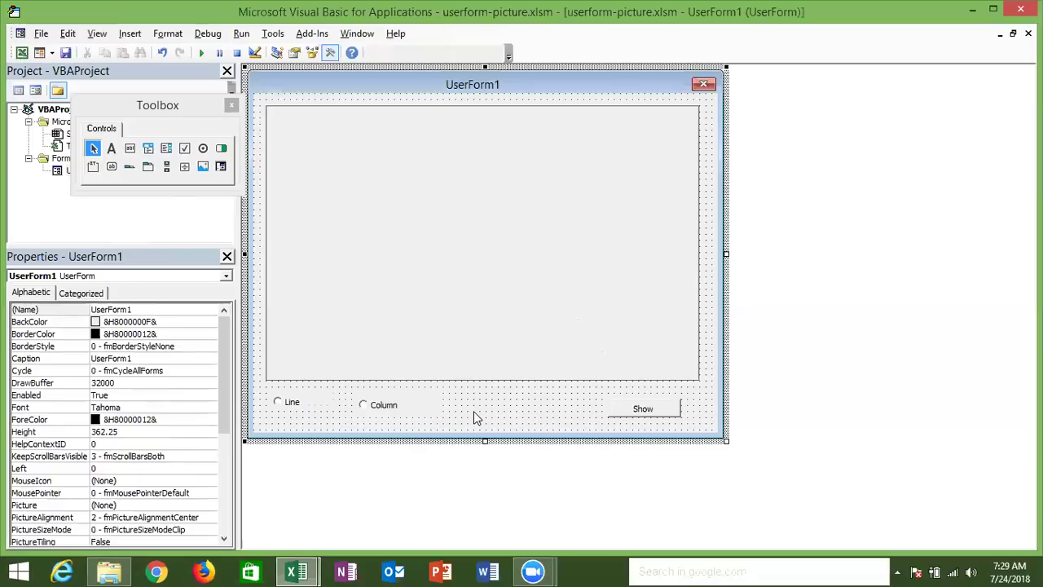
# Test-run UserForm1 with F5 and reselect the Line option button
pyautogui.click(278, 405)
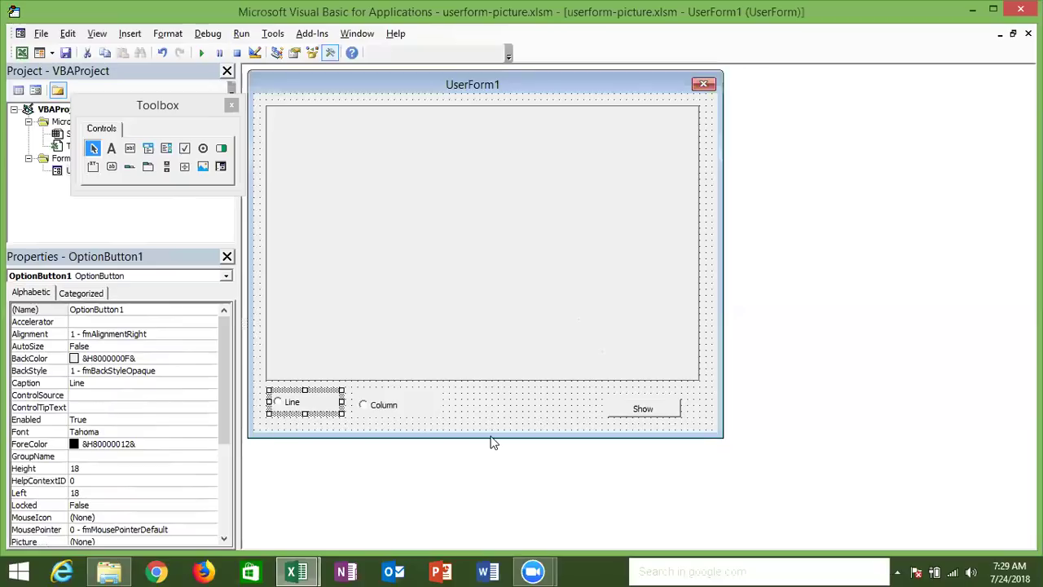
pyautogui.press('F5')
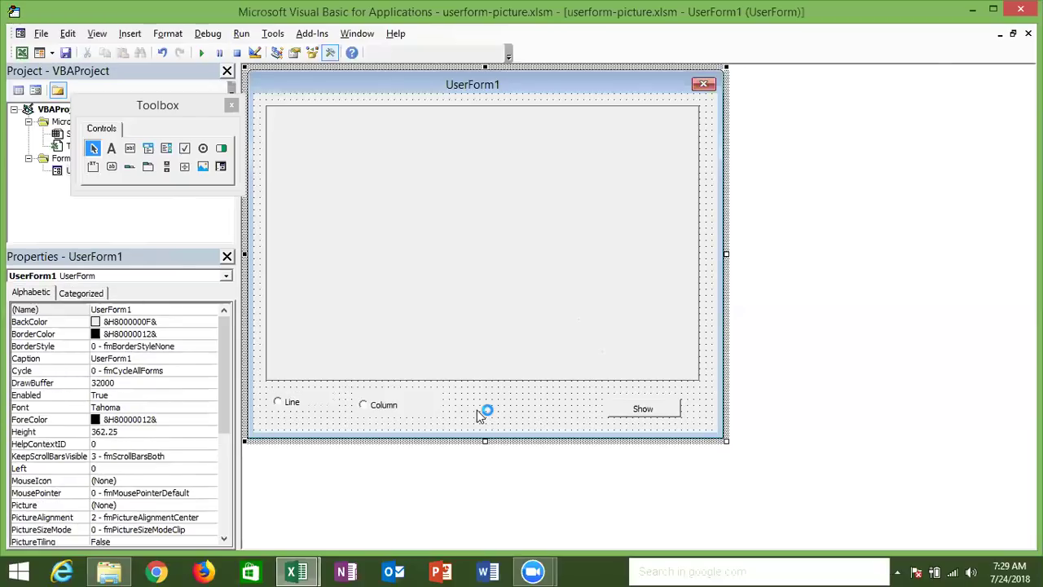
pyautogui.click(295, 402)
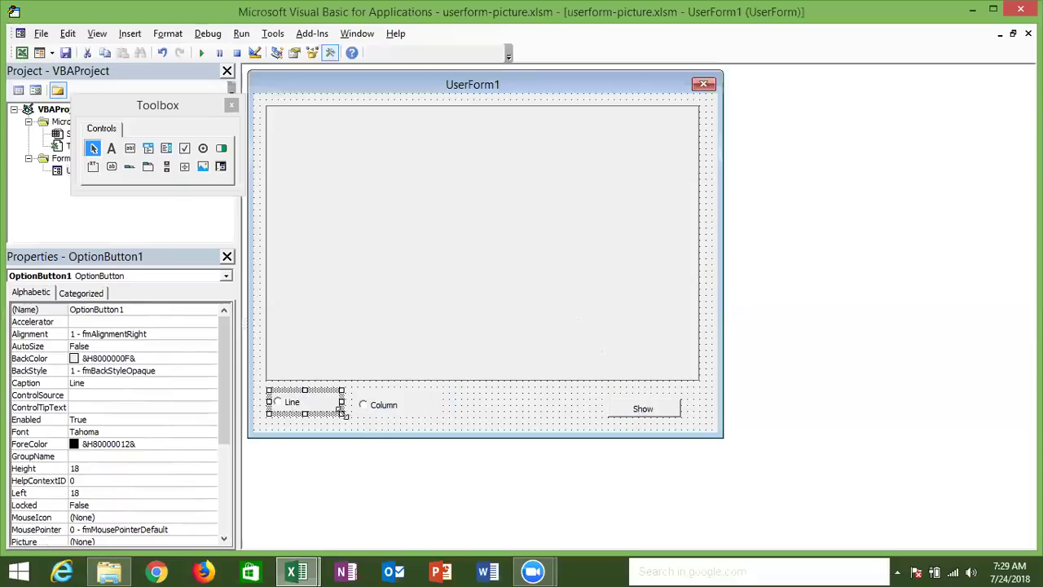
# Create OptionButton1_Click and paste in the Set c chart line from CommandButton1_Click
pyautogui.doubleClick(324, 410)
pyautogui.press('Return')
pyautogui.press('Return')
pyautogui.click(269, 263)
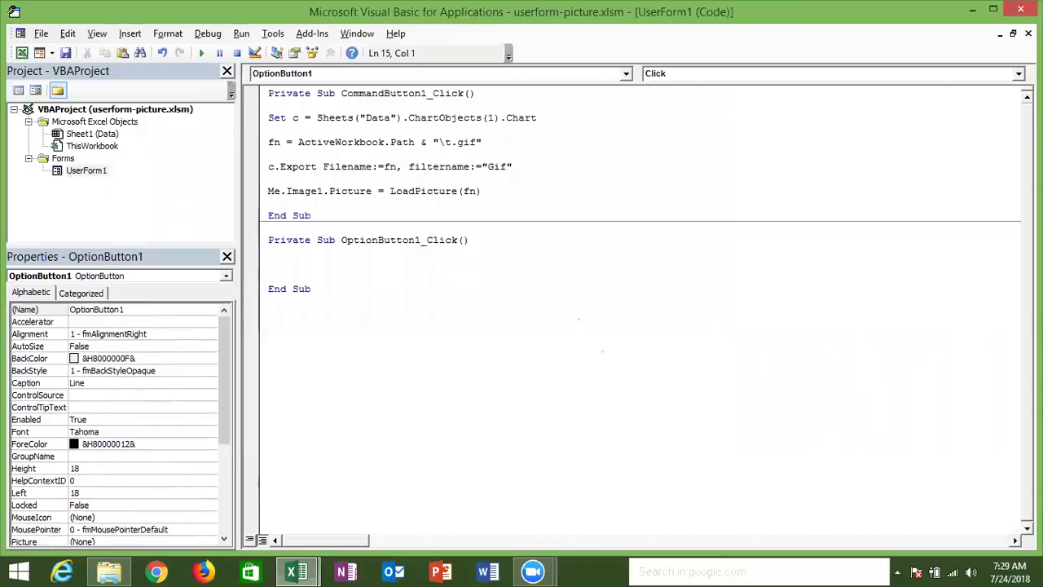
pyautogui.press('Up')
pyautogui.press('Up')
pyautogui.press('Up')
pyautogui.press('Up')
pyautogui.press('Up')
pyautogui.press('Up')
pyautogui.hotkey('shift', 'Down')
pyautogui.hotkey('ctrl', 'c')
pyautogui.click(269, 264)
pyautogui.hotkey('ctrl', 'v')
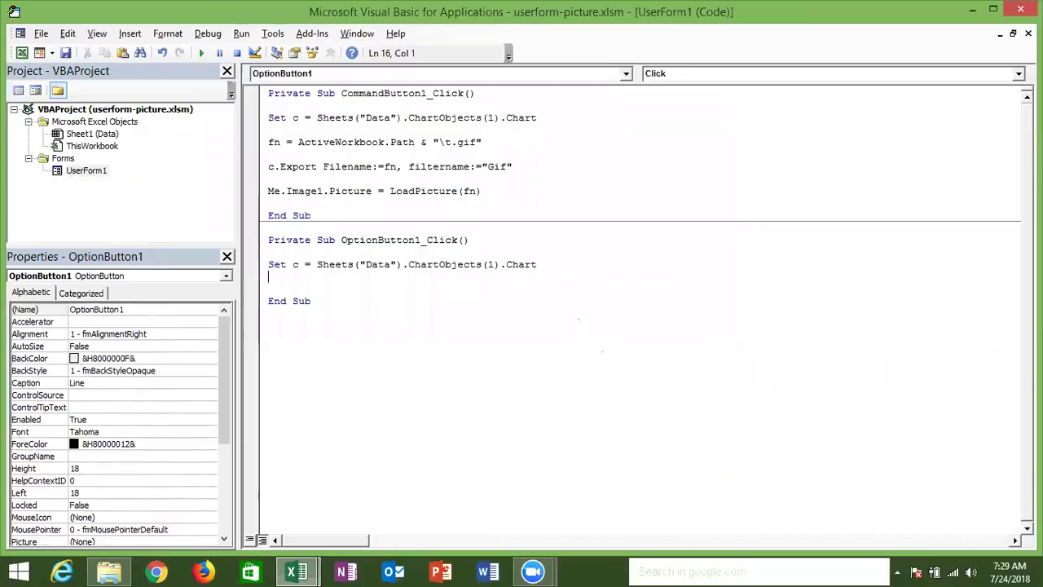
# Begin a 'c' statement below the pasted line, then switch back to the Excel sheet
pyautogui.press('Return')
pyautogui.press('Return')
pyautogui.press('Up')
pyautogui.write('c.')
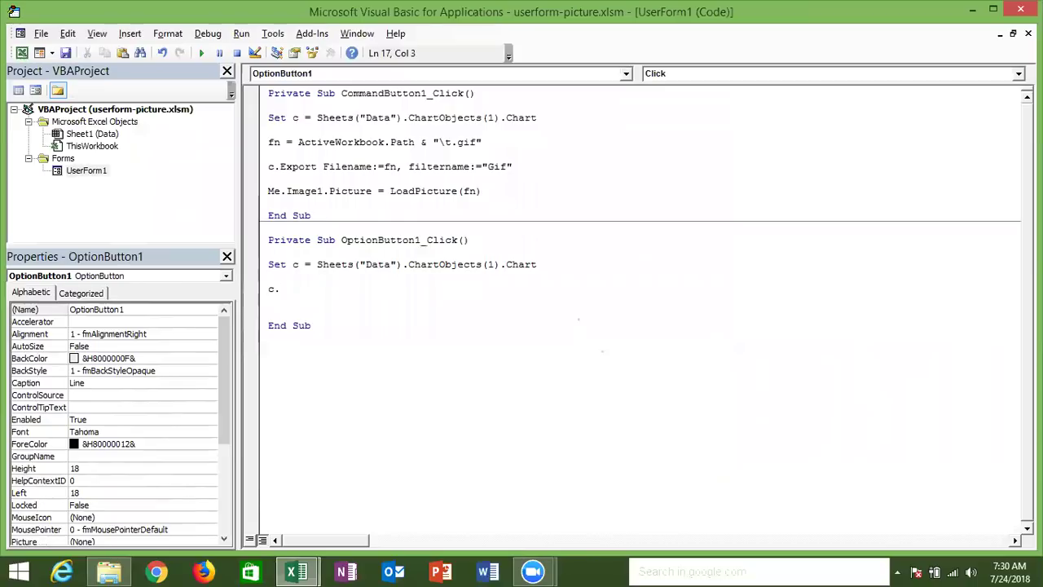
pyautogui.press('BackSpace')
pyautogui.press('BackSpace')
pyautogui.hotkey('alt', 'F11')
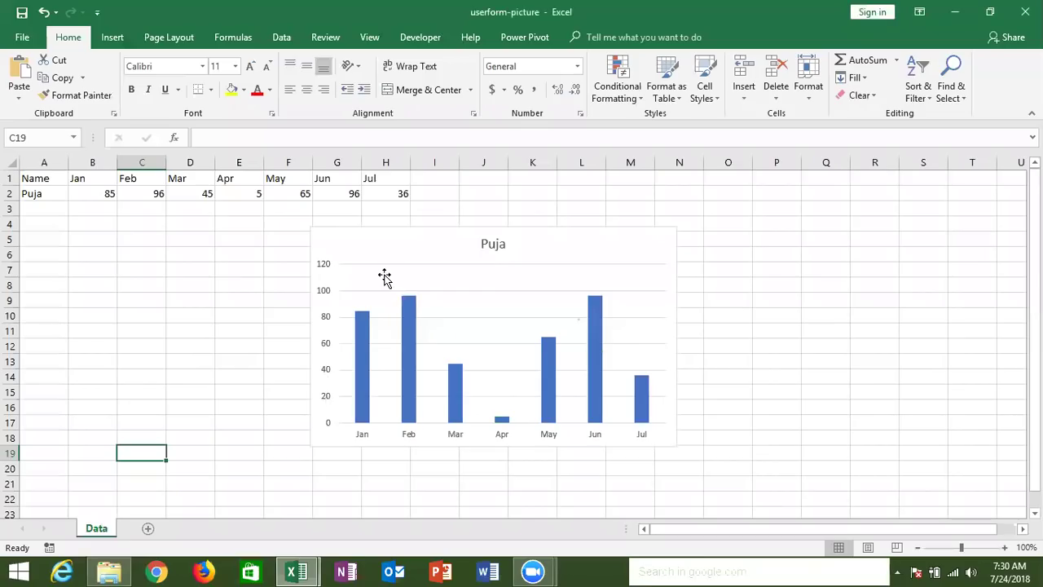
# Start recording a macro and change the Puja series to a line chart
pyautogui.click(50, 547)
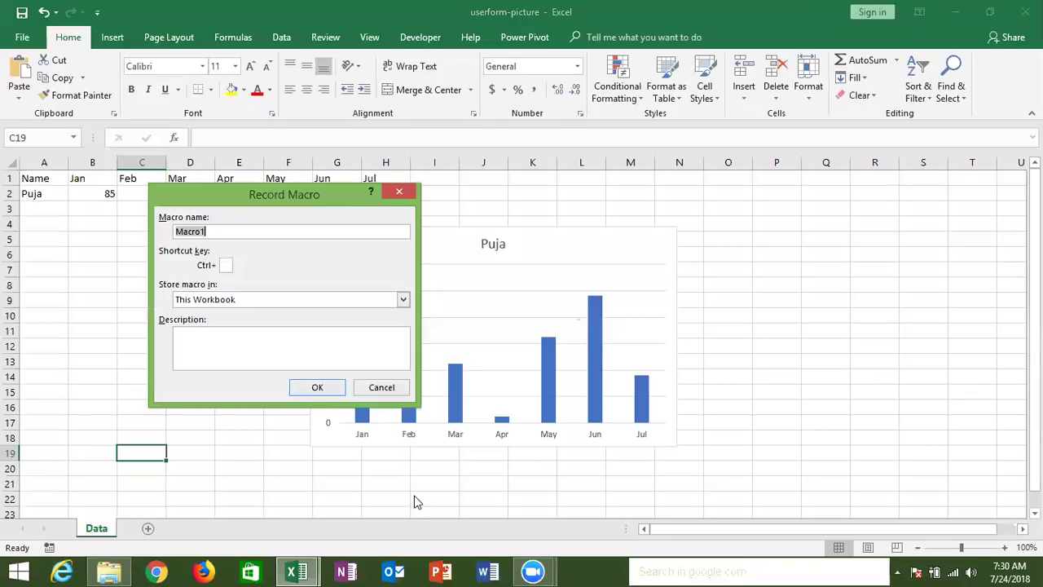
pyautogui.click(320, 387)
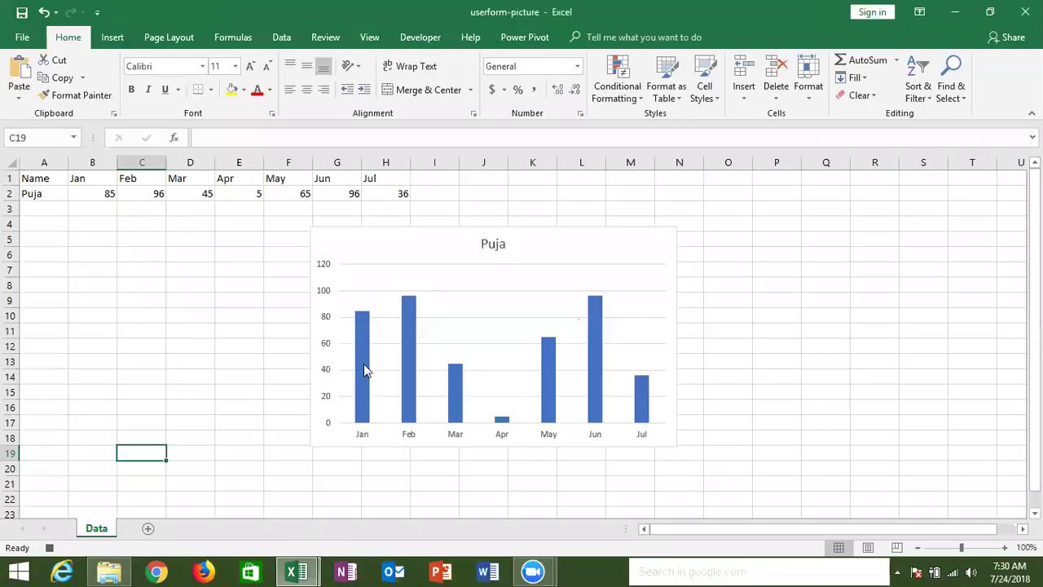
pyautogui.click(364, 369)
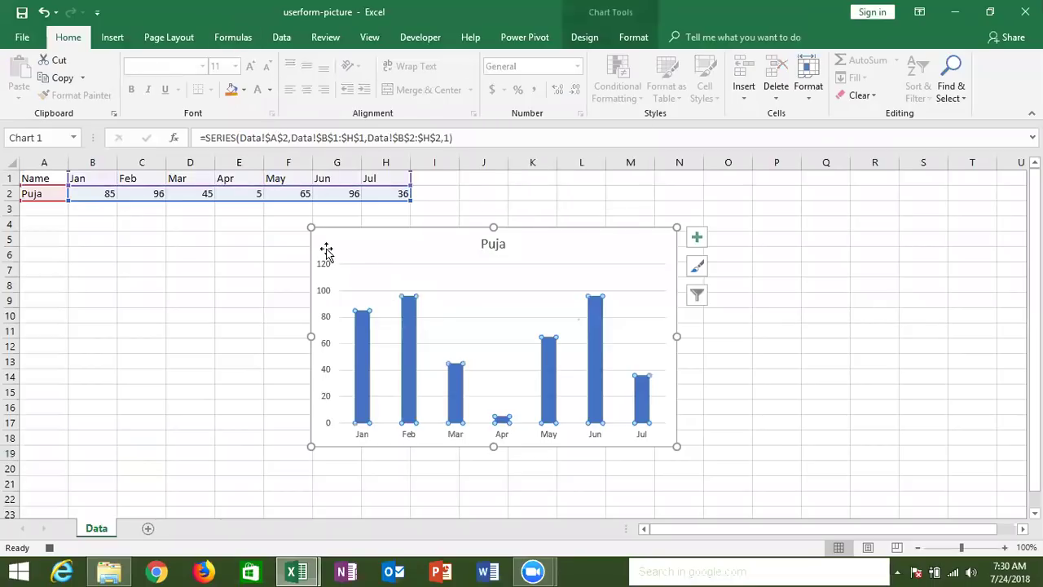
pyautogui.rightClick(366, 332)
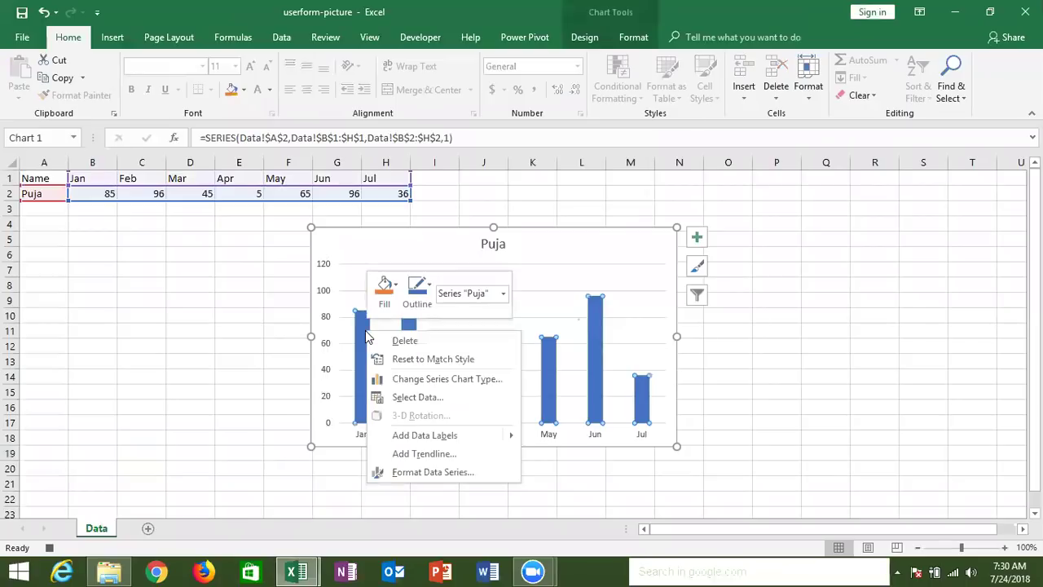
pyautogui.click(422, 382)
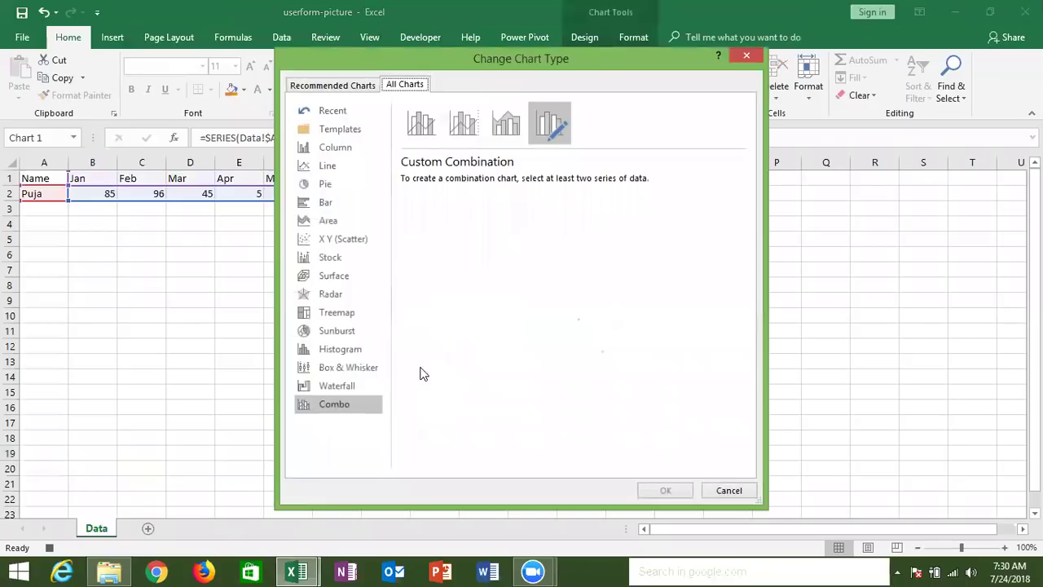
pyautogui.click(327, 167)
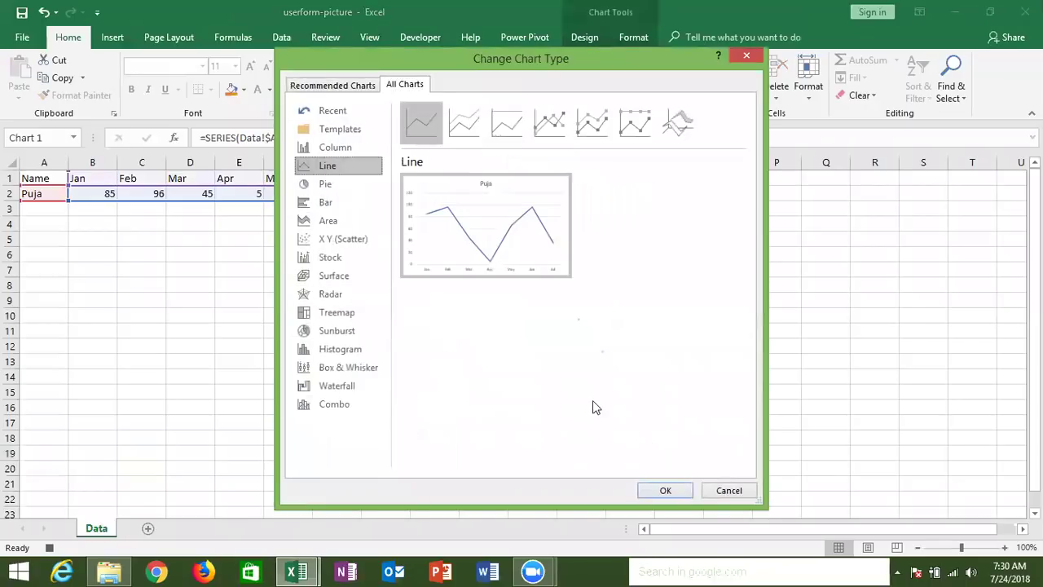
pyautogui.click(666, 491)
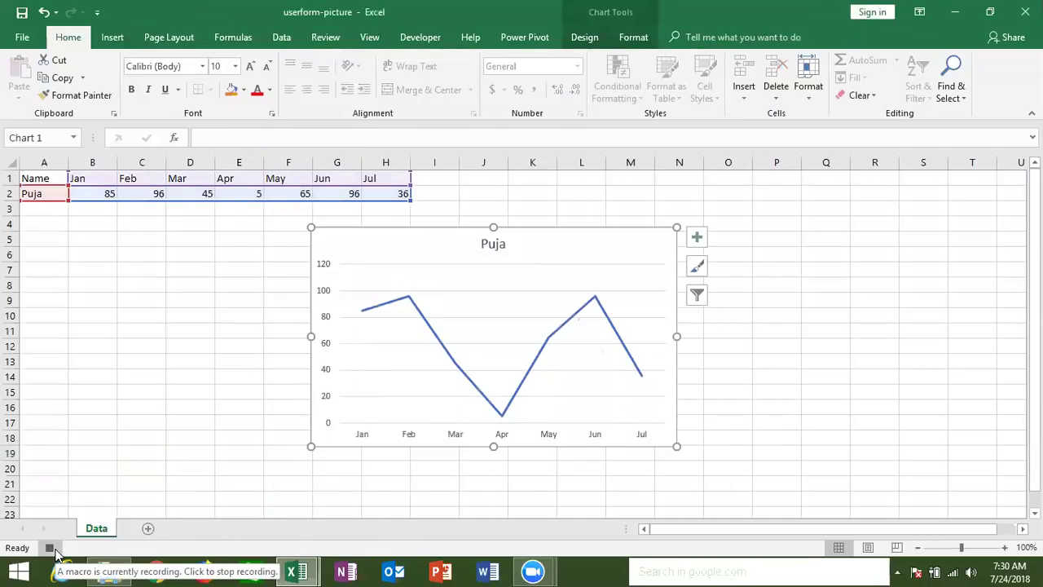
# Change the series back to a clustered column chart and return to the VBA editor
pyautogui.rightClick(436, 341)
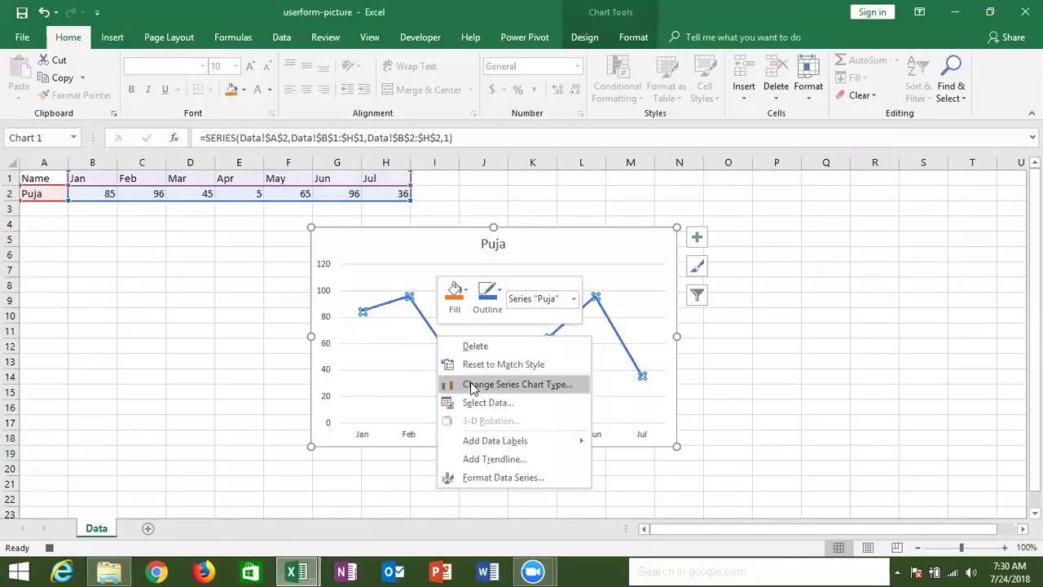
pyautogui.click(473, 384)
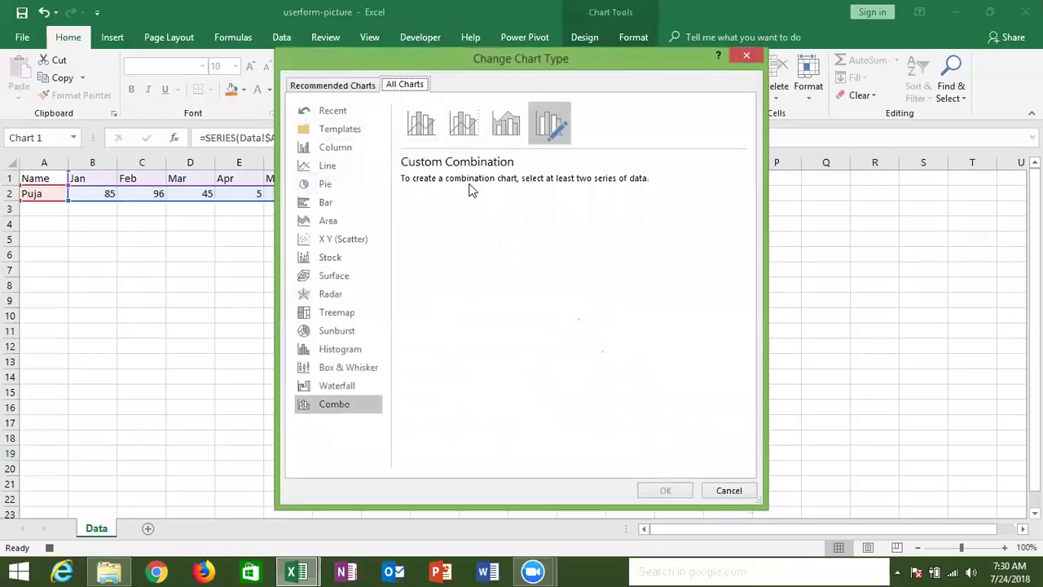
pyautogui.click(347, 149)
pyautogui.click(665, 490)
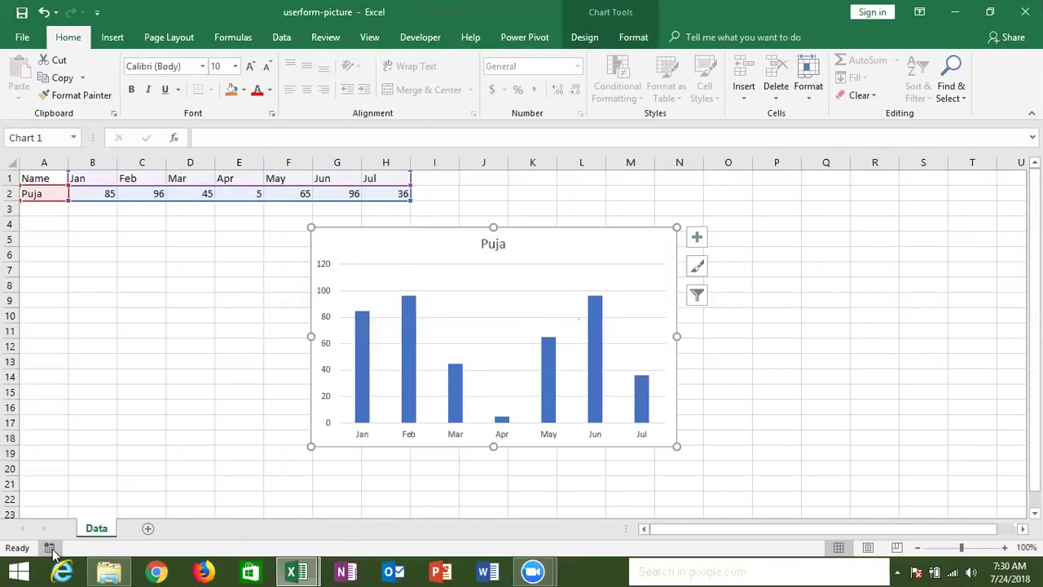
pyautogui.hotkey('alt', 'F11')
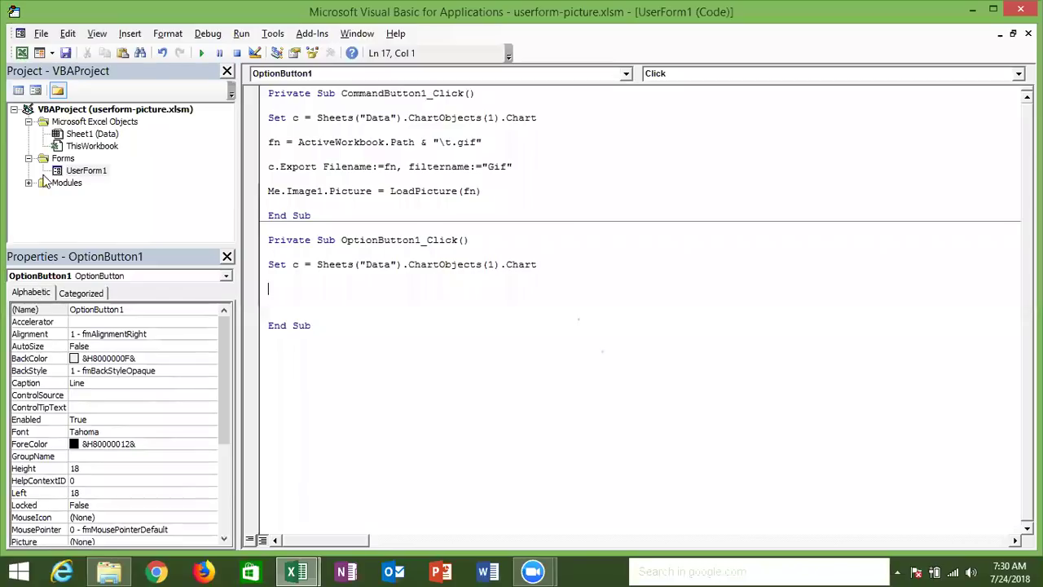
# Open Macro1 in Module1, select its 'ChartType = xlLine' statement, then reopen UserForm1's design
pyautogui.doubleClick(49, 183)
pyautogui.doubleClick(78, 195)
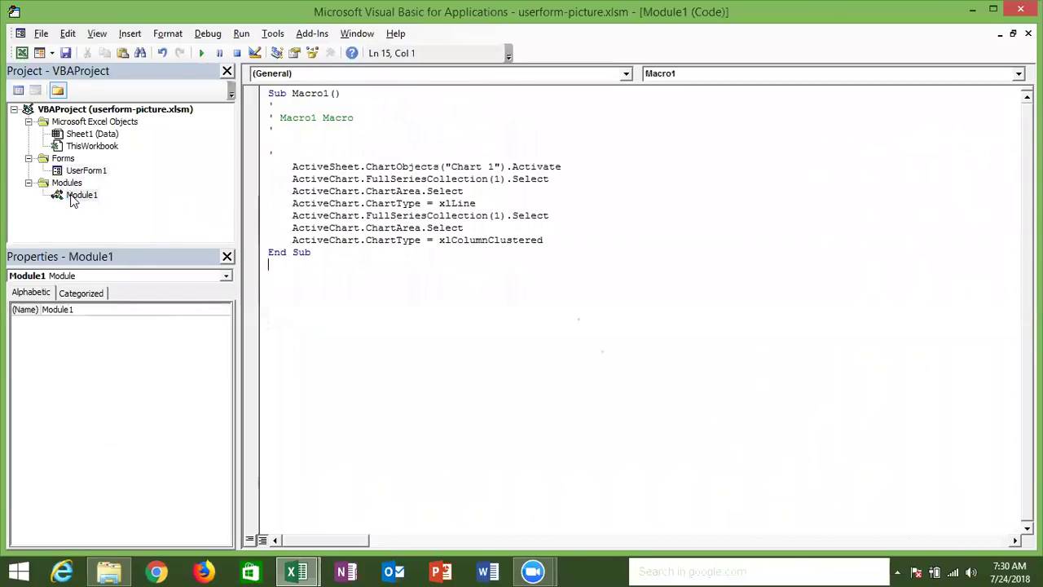
pyautogui.click(383, 240)
pyautogui.click(492, 178)
pyautogui.doubleClick(472, 191)
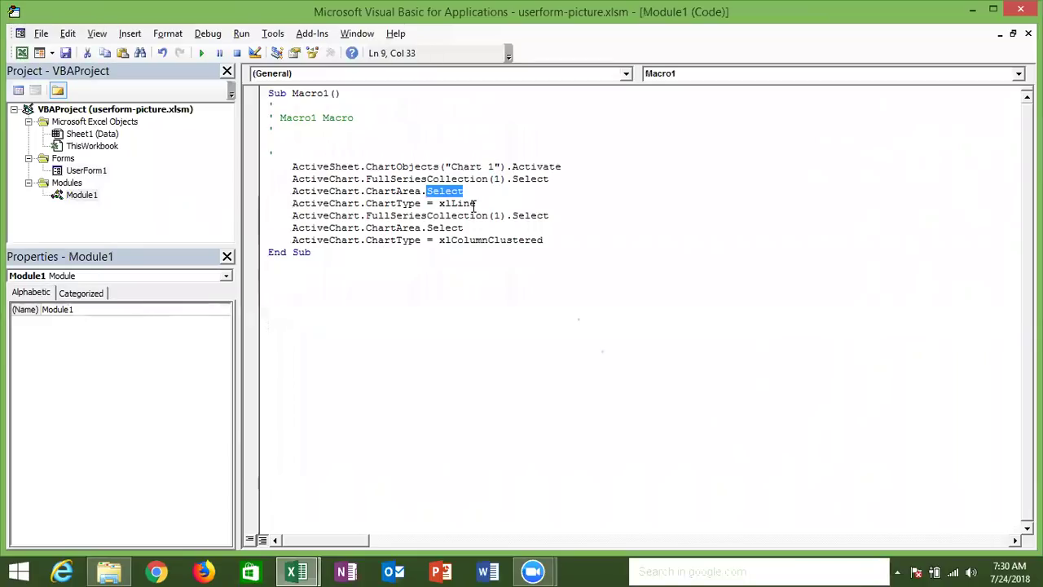
pyautogui.doubleClick(471, 203)
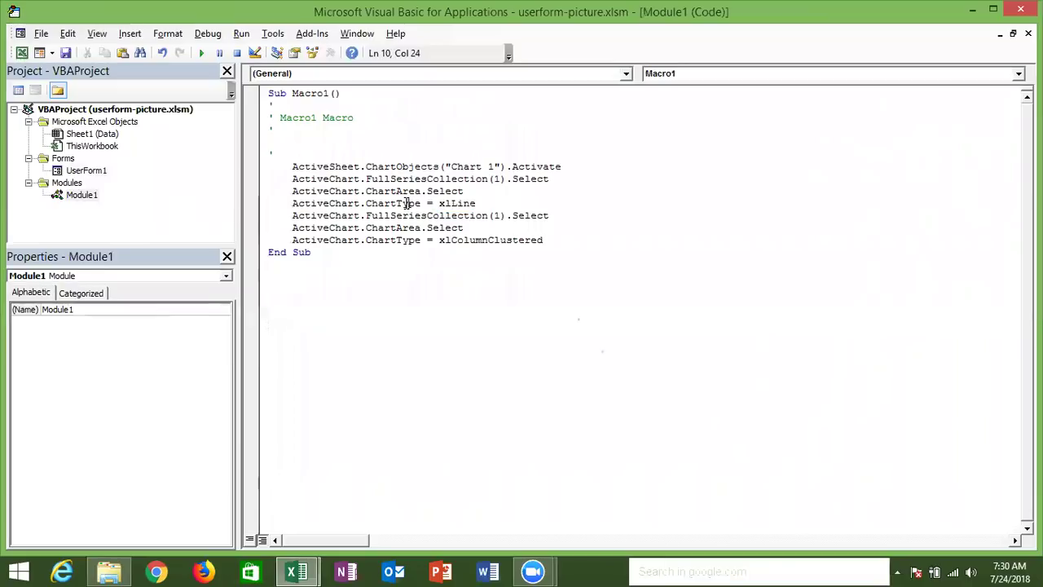
pyautogui.doubleClick(408, 204)
pyautogui.doubleClick(465, 213)
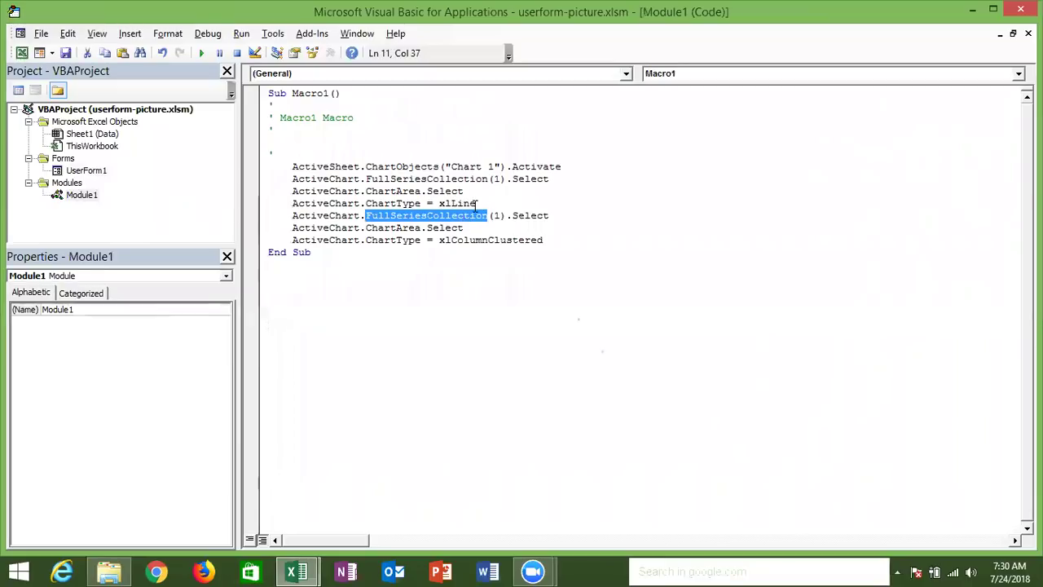
pyautogui.doubleClick(471, 203)
pyautogui.moveTo(473, 204); pyautogui.dragTo(368, 203)
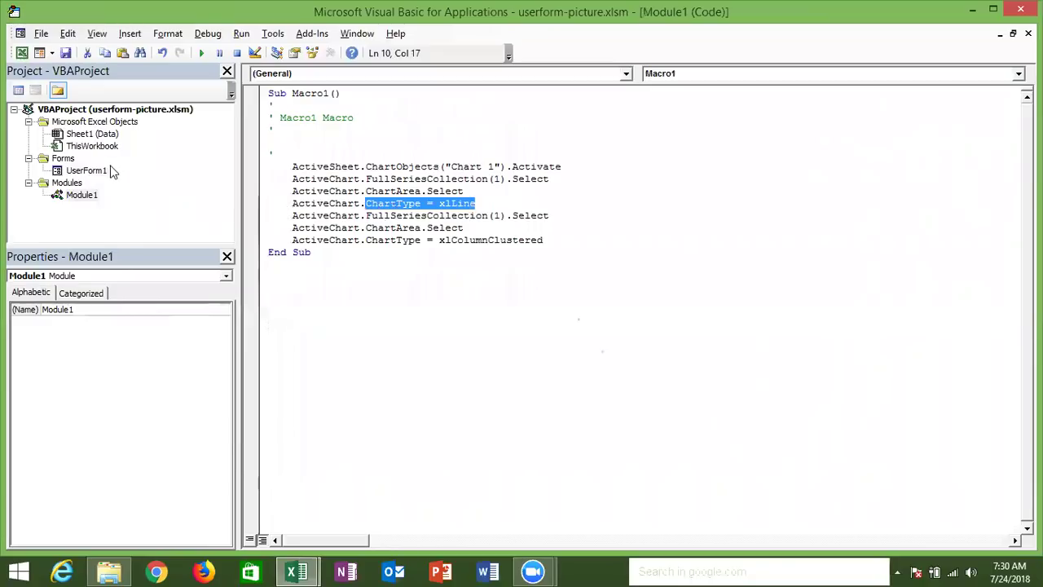
pyautogui.doubleClick(85, 170)
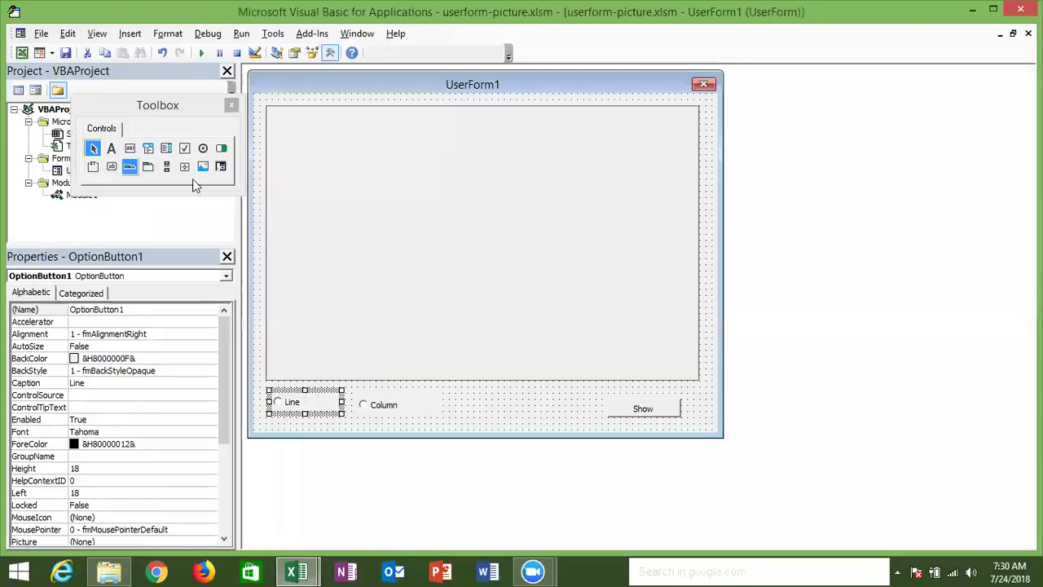
# Add 'c.ChartType = xlLine' to the Line option's click procedure
pyautogui.doubleClick(316, 389)
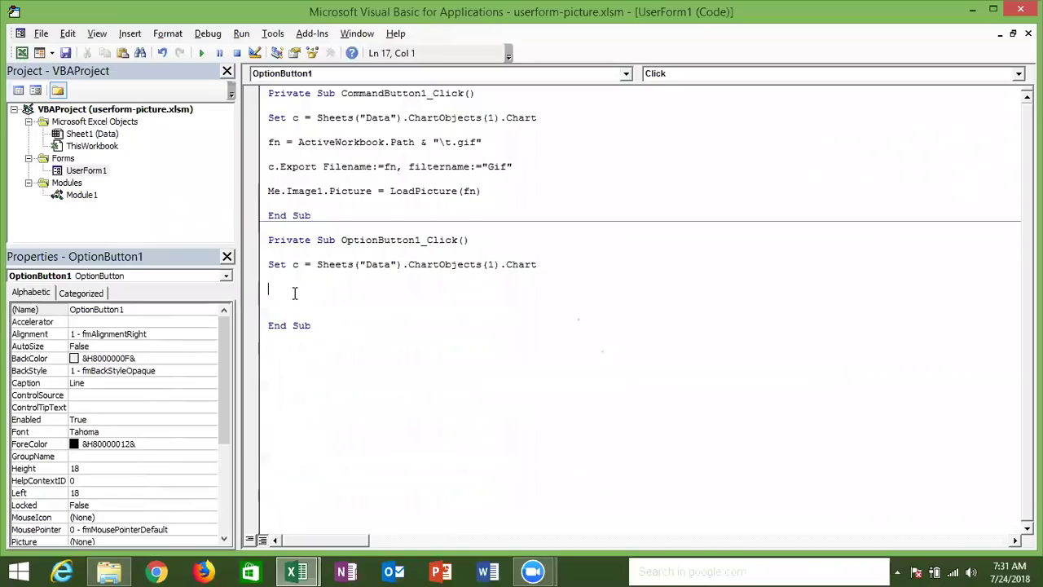
pyautogui.write('c.ChartType = xlLine')
pyautogui.press('Return')
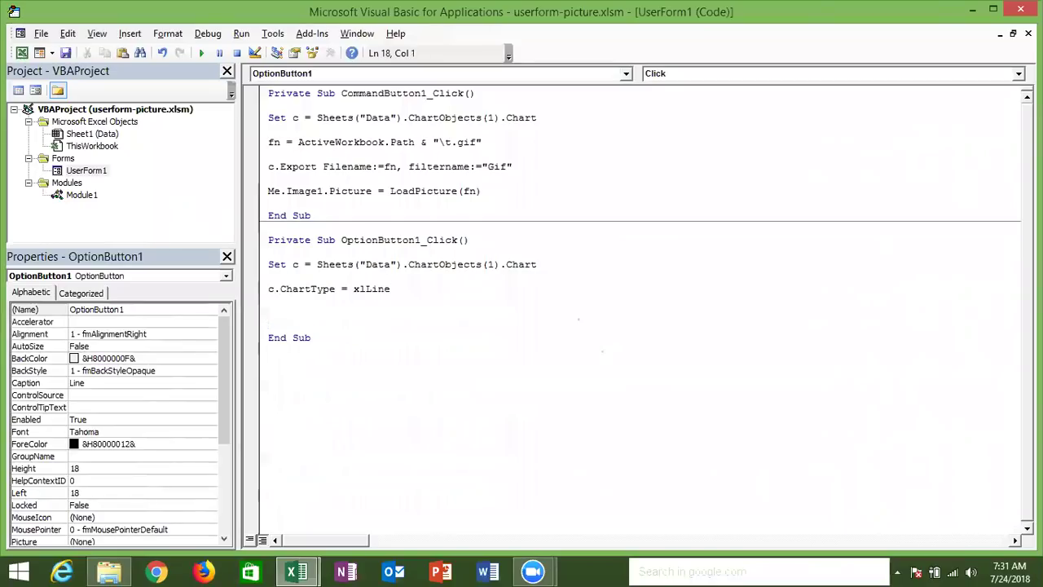
pyautogui.click(338, 417)
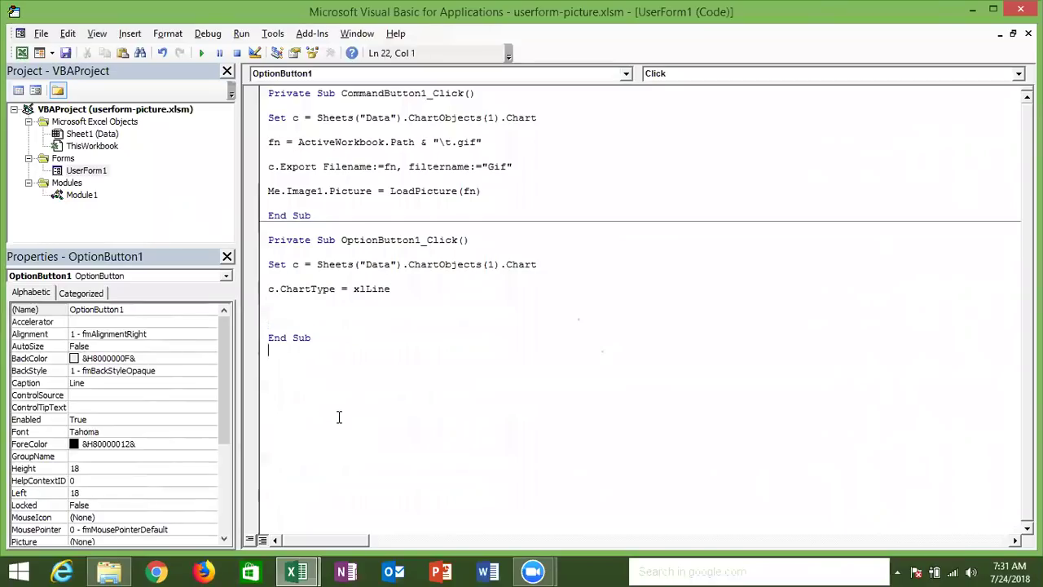
# Create the Column option's click procedure and paste the Set c and ChartType lines into it
pyautogui.doubleClick(86, 169)
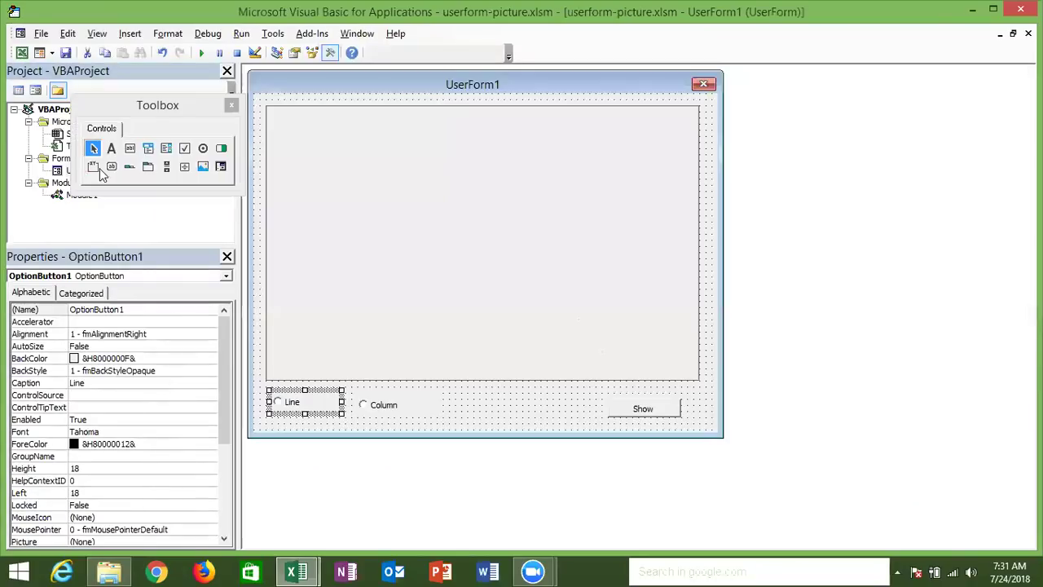
pyautogui.doubleClick(390, 405)
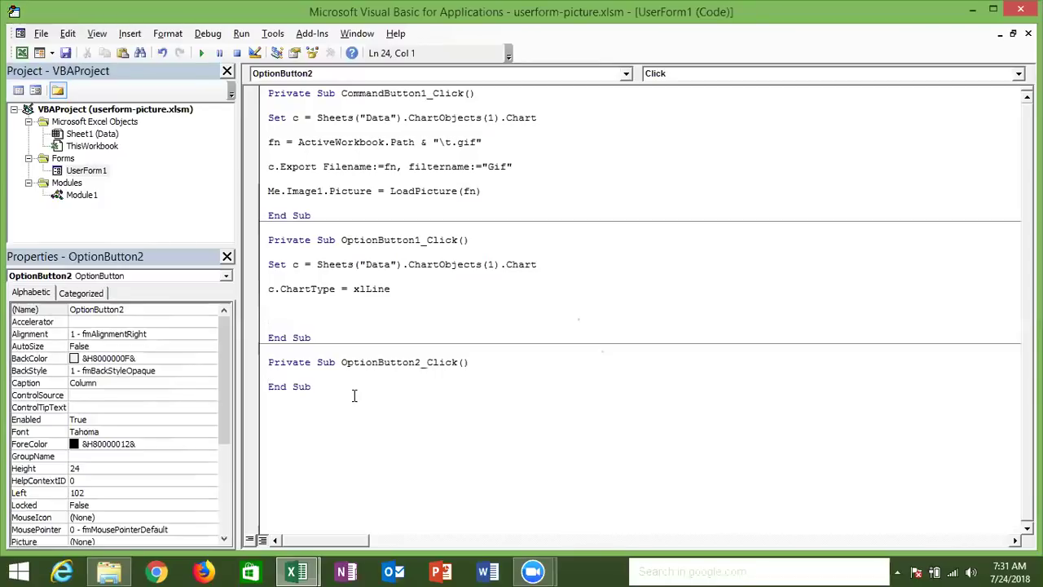
pyautogui.moveTo(303, 307); pyautogui.dragTo(258, 266)
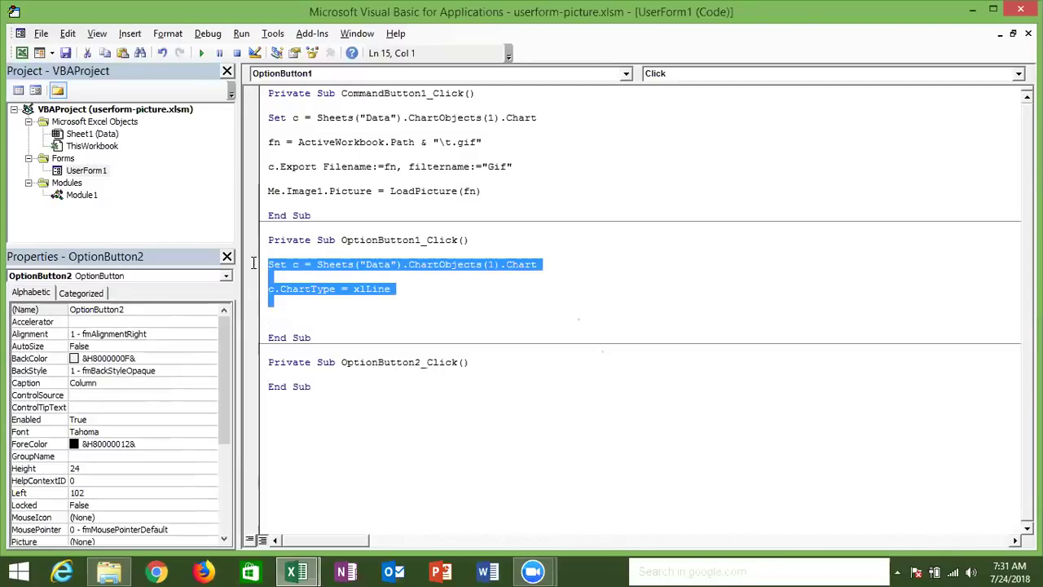
pyautogui.hotkey('ctrl', 'c')
pyautogui.click(294, 374)
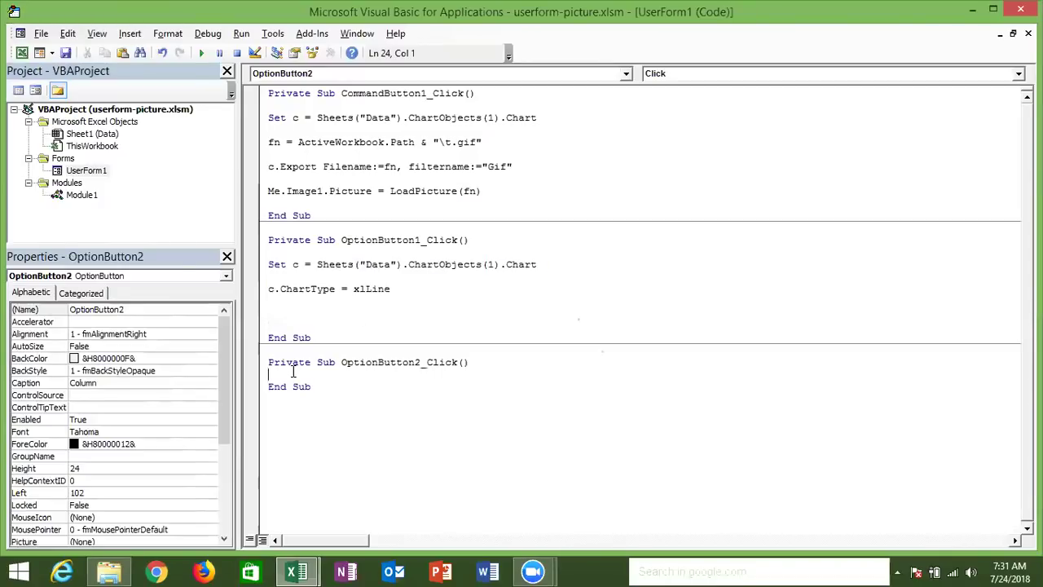
pyautogui.hotkey('ctrl', 'v')
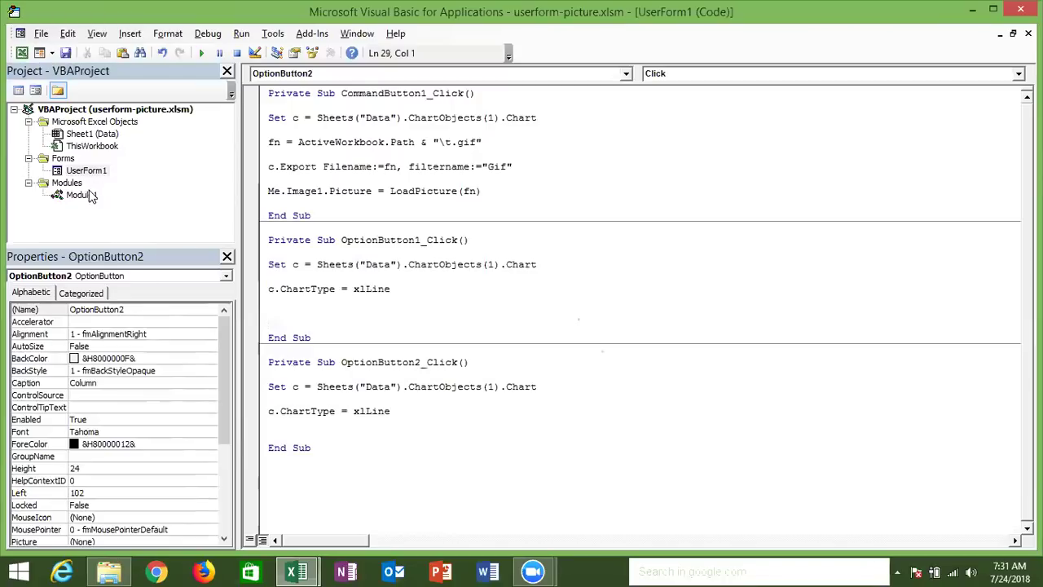
# Copy the xlColumnClustered value from the recorded Macro1
pyautogui.doubleClick(81, 195)
pyautogui.click(470, 231)
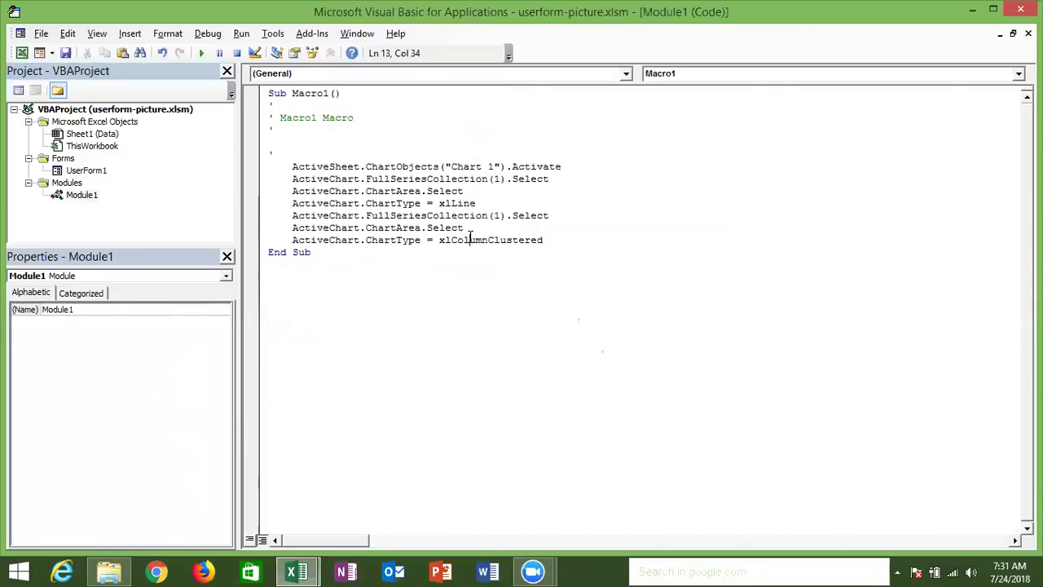
pyautogui.click(469, 240)
pyautogui.moveTo(433, 241); pyautogui.dragTo(557, 241)
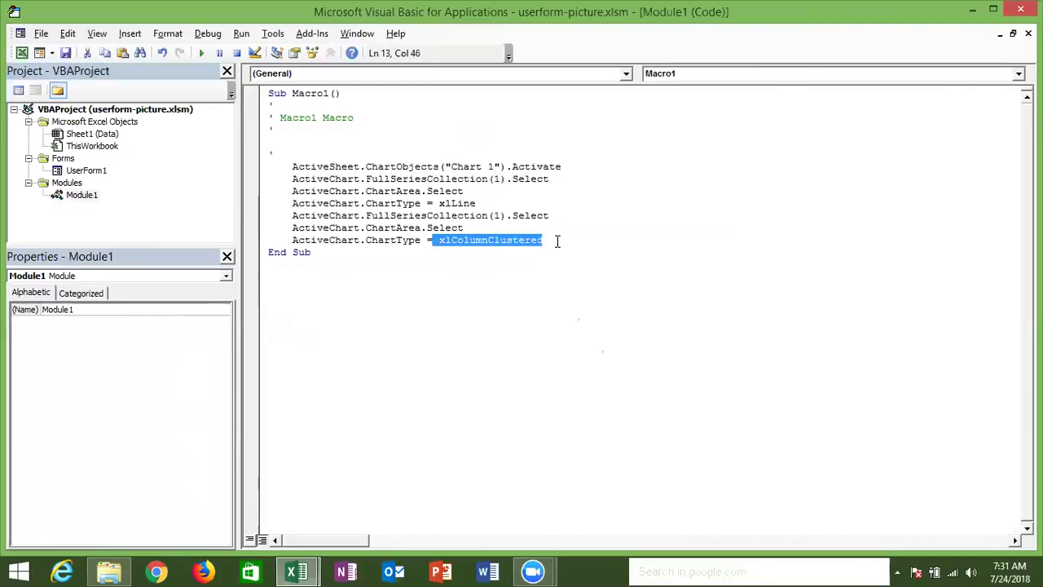
# Replace xlLine with xlColumnClustered in the Column option's procedure
pyautogui.click(106, 172)
pyautogui.doubleClick(106, 173)
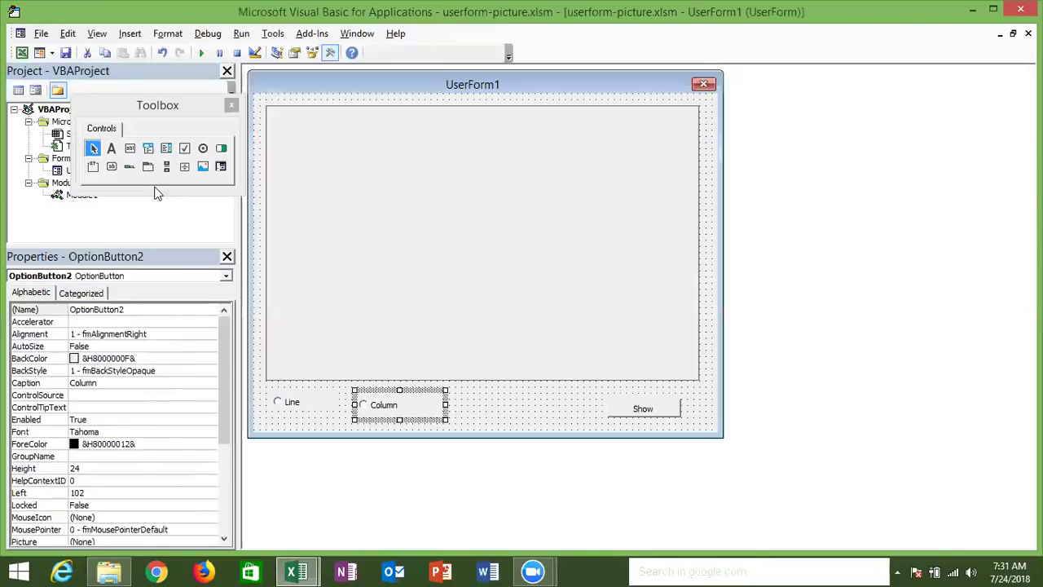
pyautogui.doubleClick(373, 407)
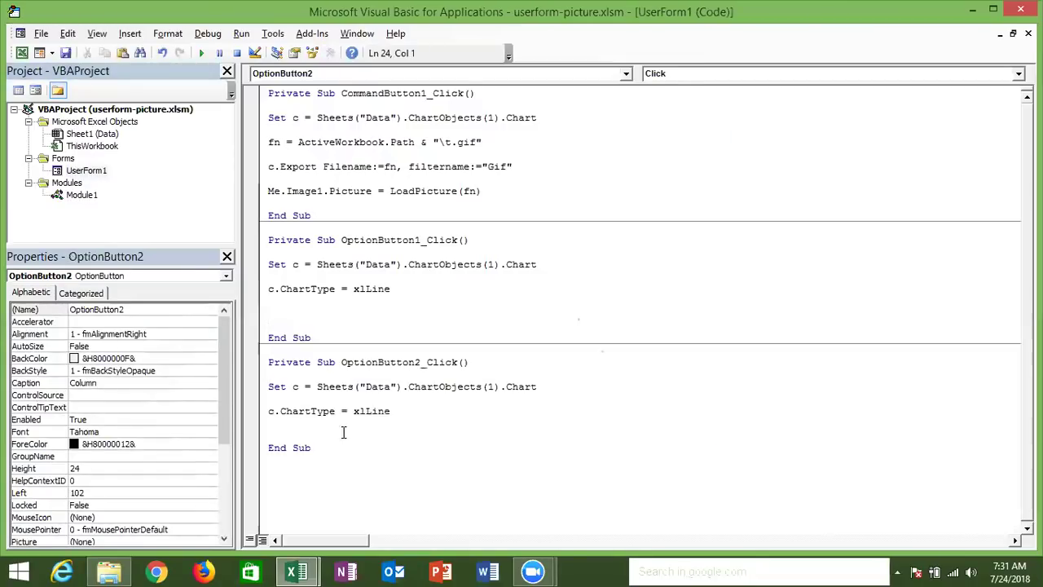
pyautogui.moveTo(391, 412); pyautogui.dragTo(341, 417)
pyautogui.hotkey('ctrl', 'v')
pyautogui.click(342, 411)
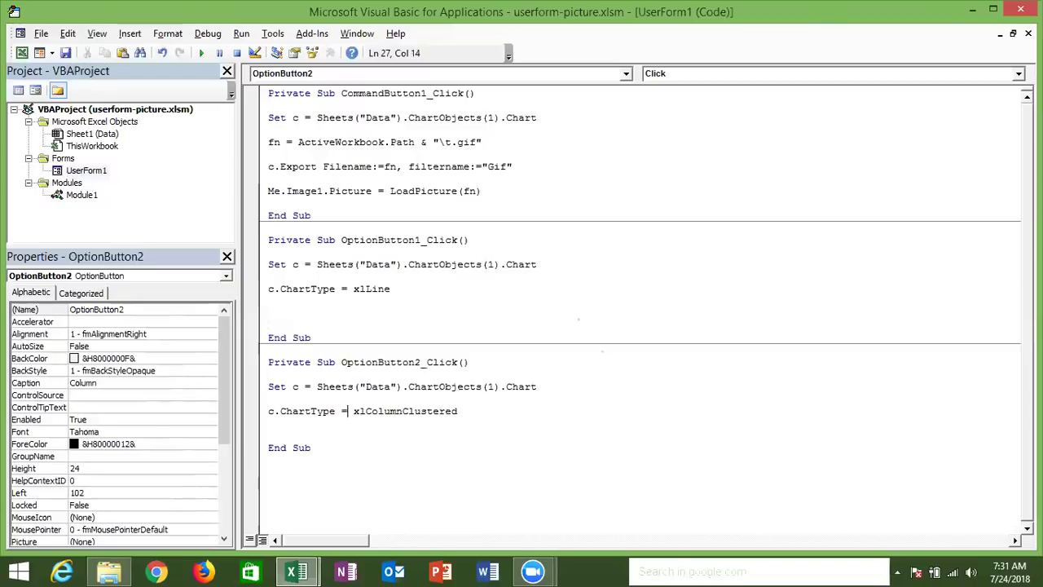
pyautogui.click(355, 432)
pyautogui.doubleClick(82, 170)
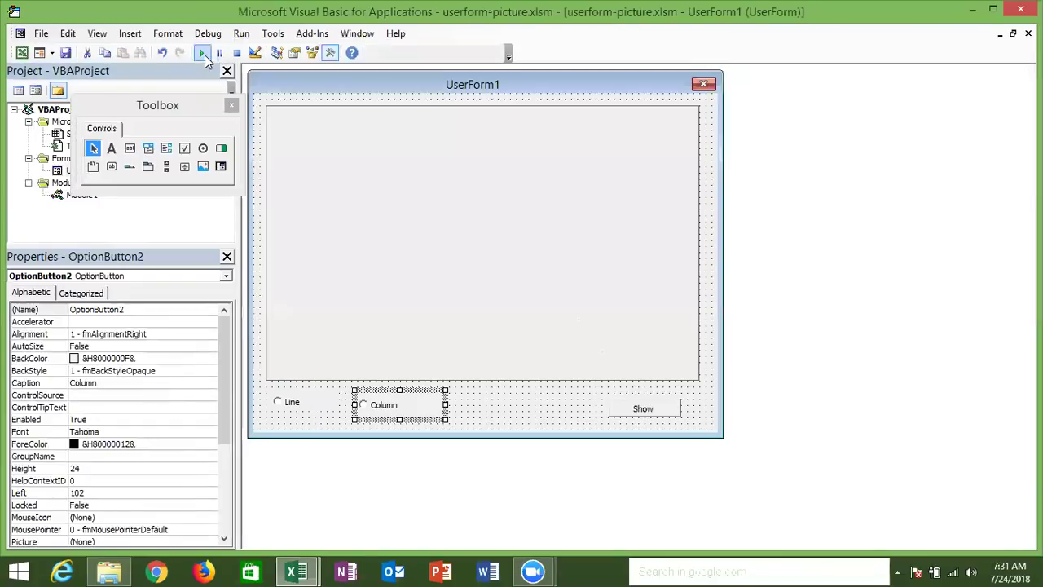
# Run UserForm1, show the chart, then show it with Line and then Column selected
pyautogui.click(201, 52)
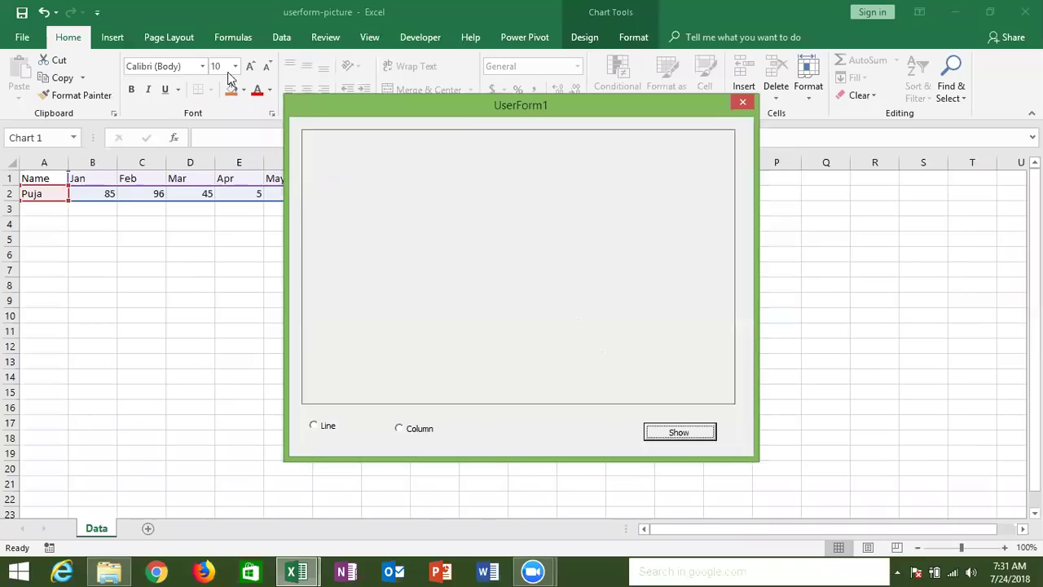
pyautogui.click(702, 441)
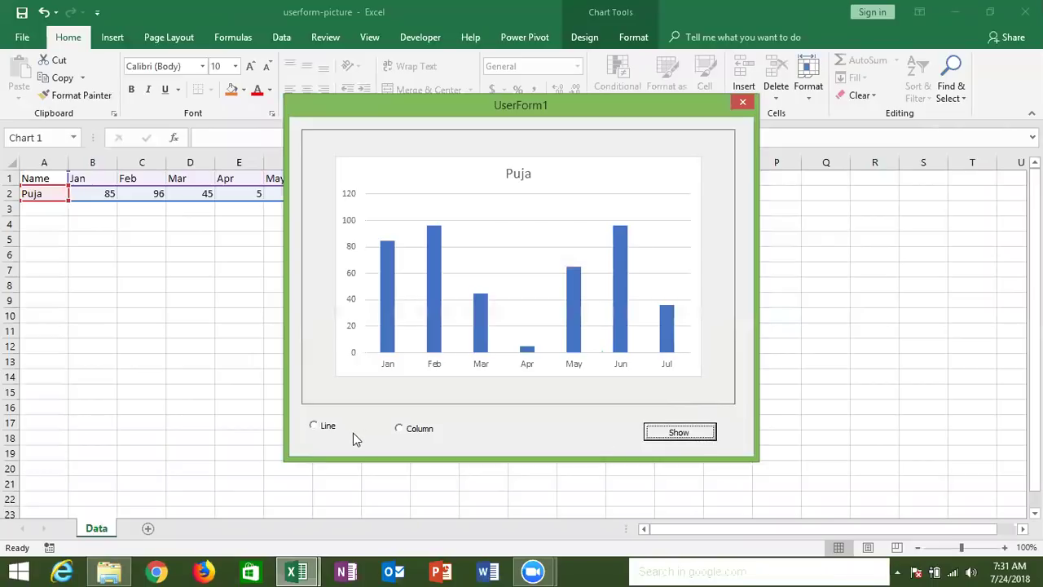
pyautogui.click(315, 426)
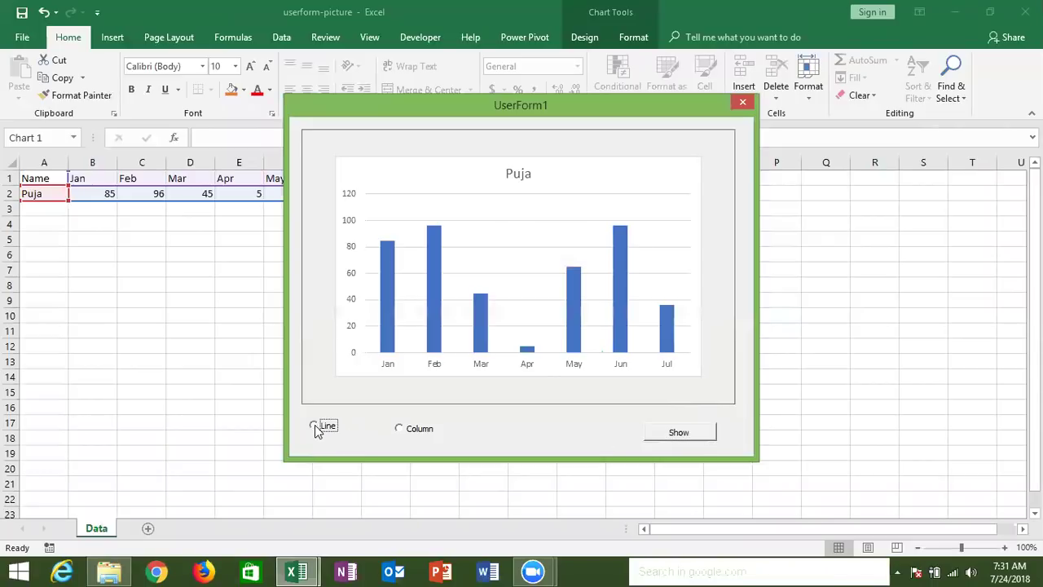
pyautogui.click(674, 435)
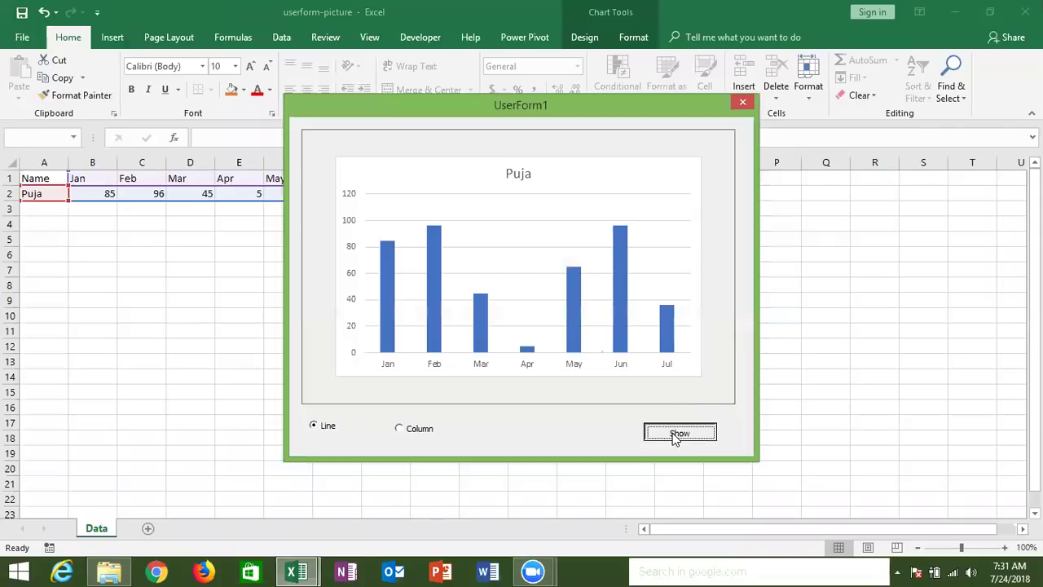
pyautogui.click(400, 432)
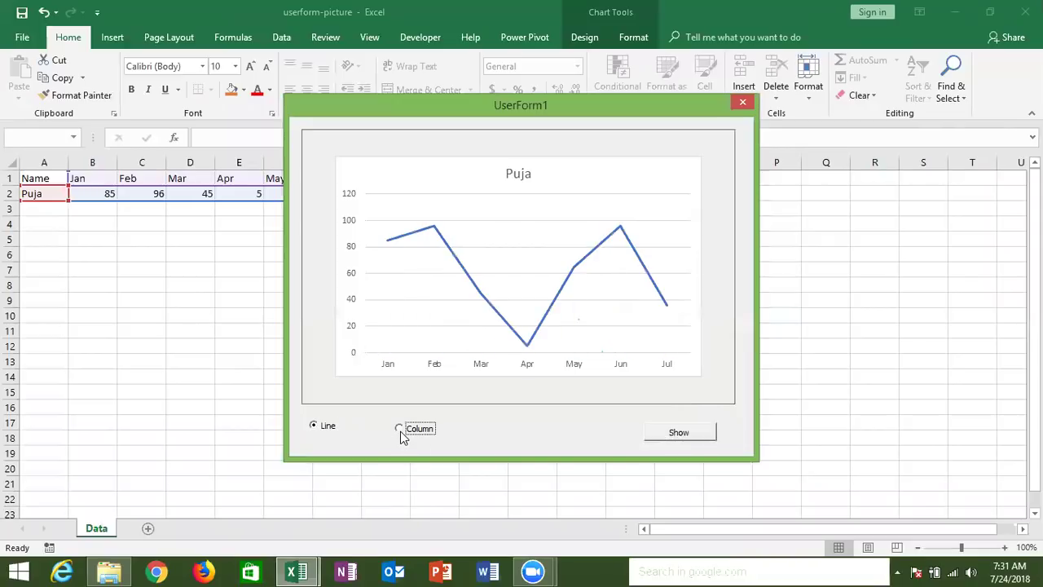
pyautogui.click(652, 438)
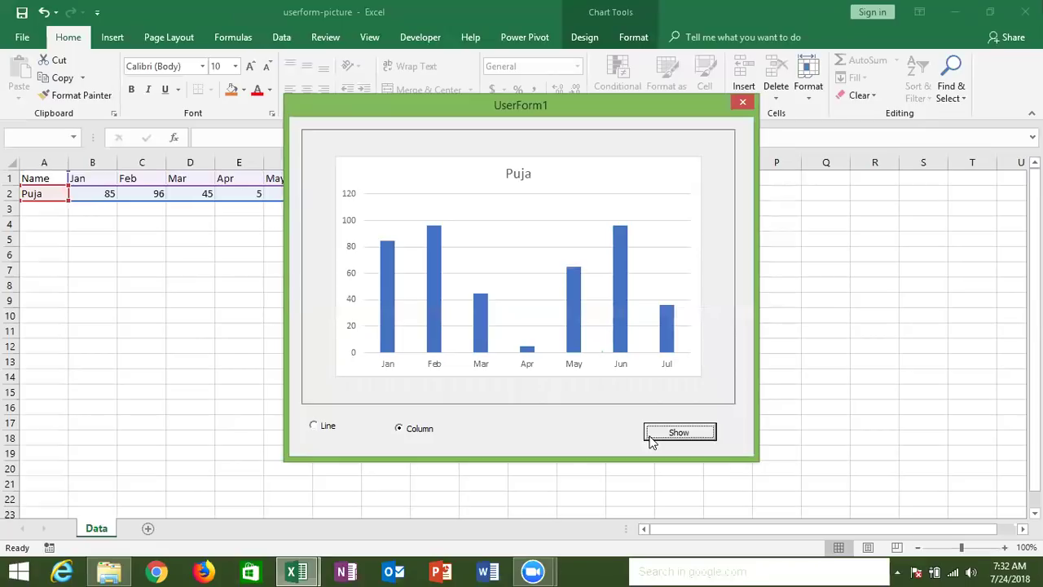
pyautogui.click(650, 440)
# Close the running form, then close userform-picture.xlsm and save the changes
pyautogui.click(748, 103)
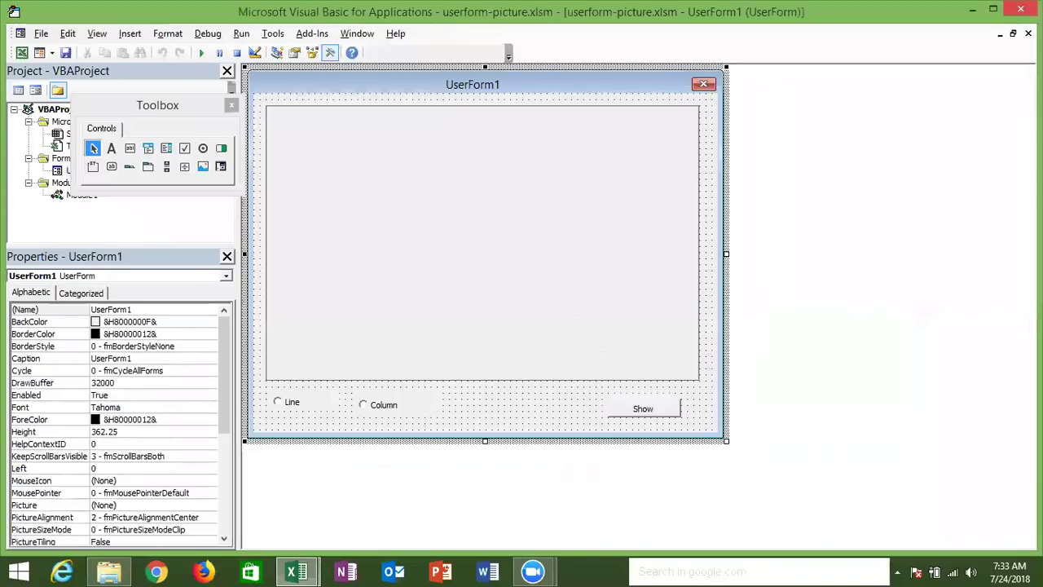
pyautogui.hotkey('alt', 'F11')
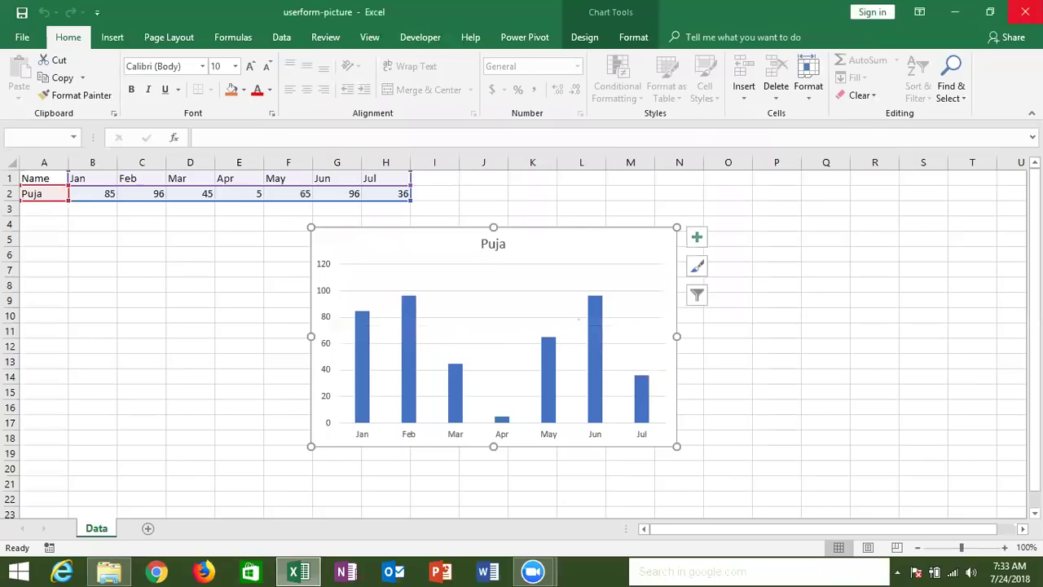
pyautogui.hotkey('ctrl', 'w')
pyautogui.click(462, 310)
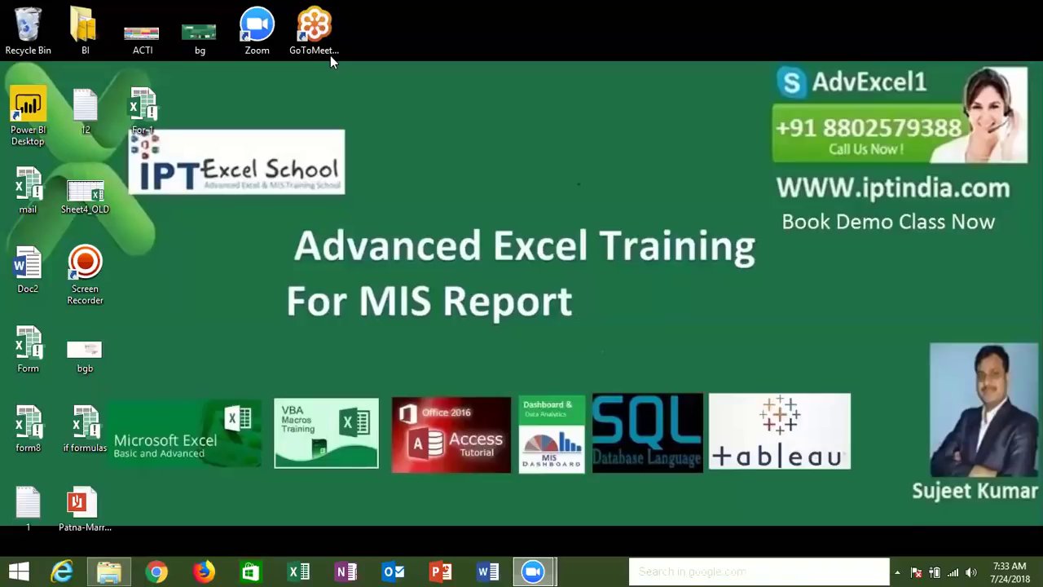